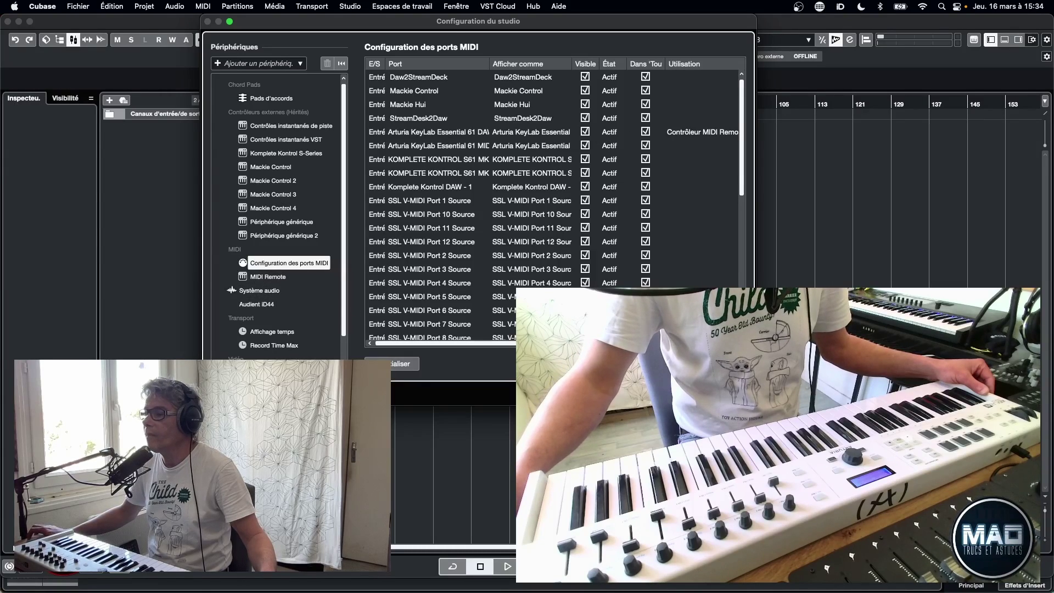
Close the studio setup window, then start project playback and stop it at the beginning of the project
key("Return")
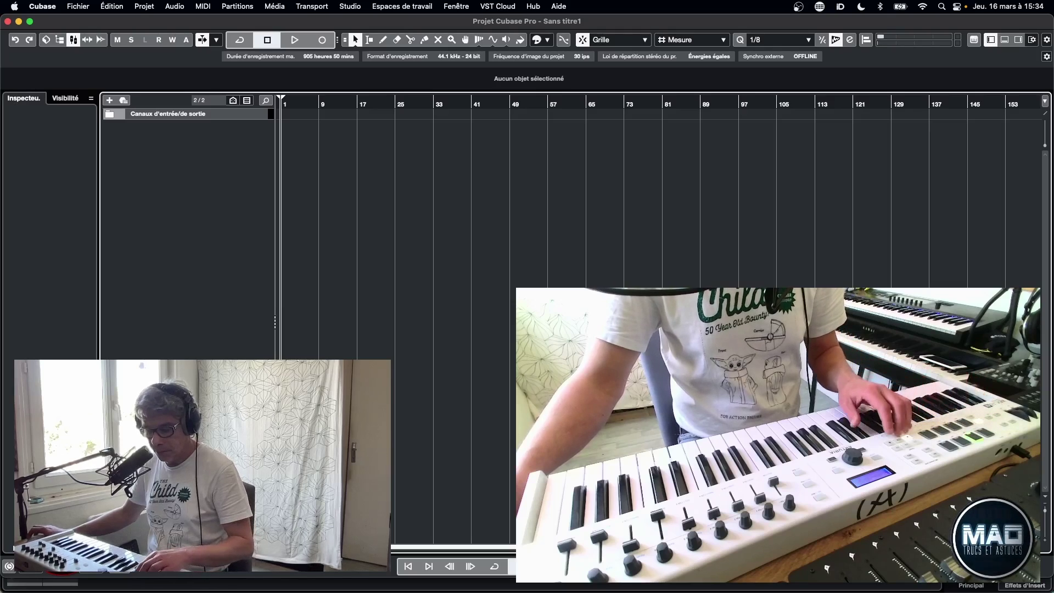
key("space")
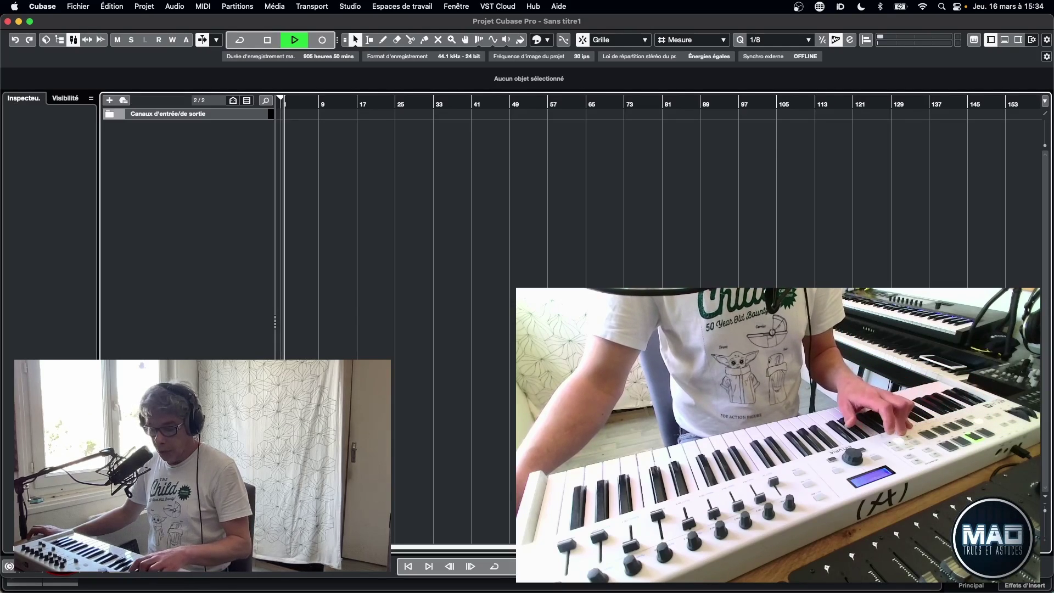
key("KP_Multiply")
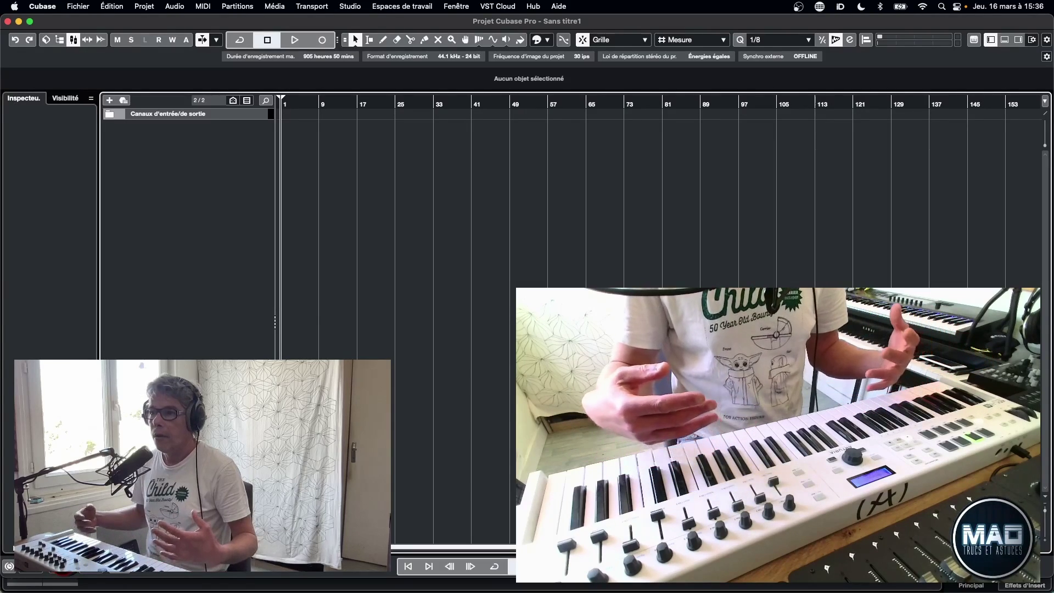
Hide the left zone and add 16 instrument tracks using Komplete Kontrol with Stereo Out as audio output
scroll(928, 124, "right", 1)
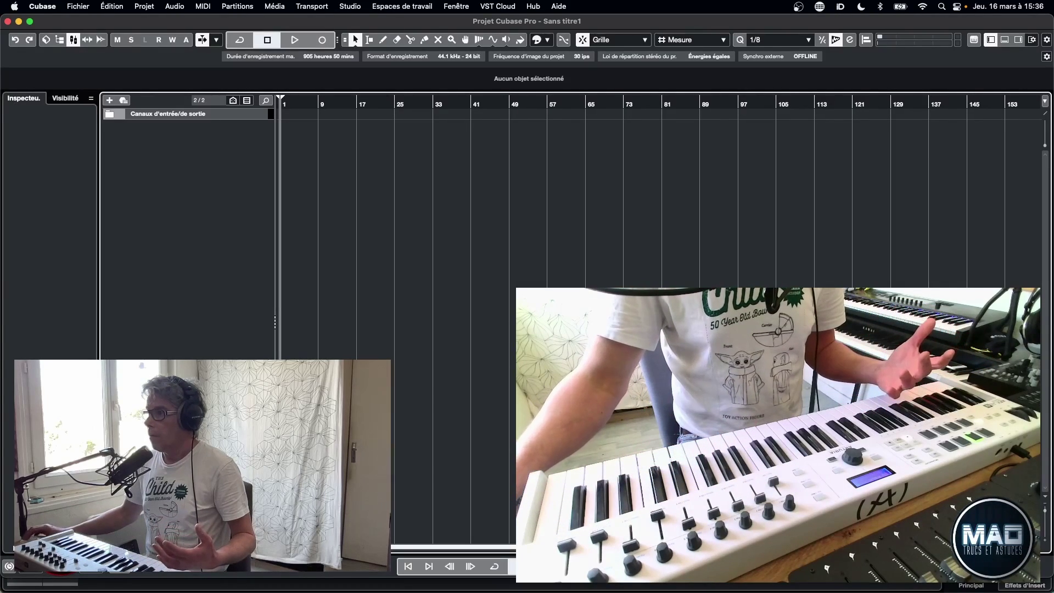
left_click(991, 39)
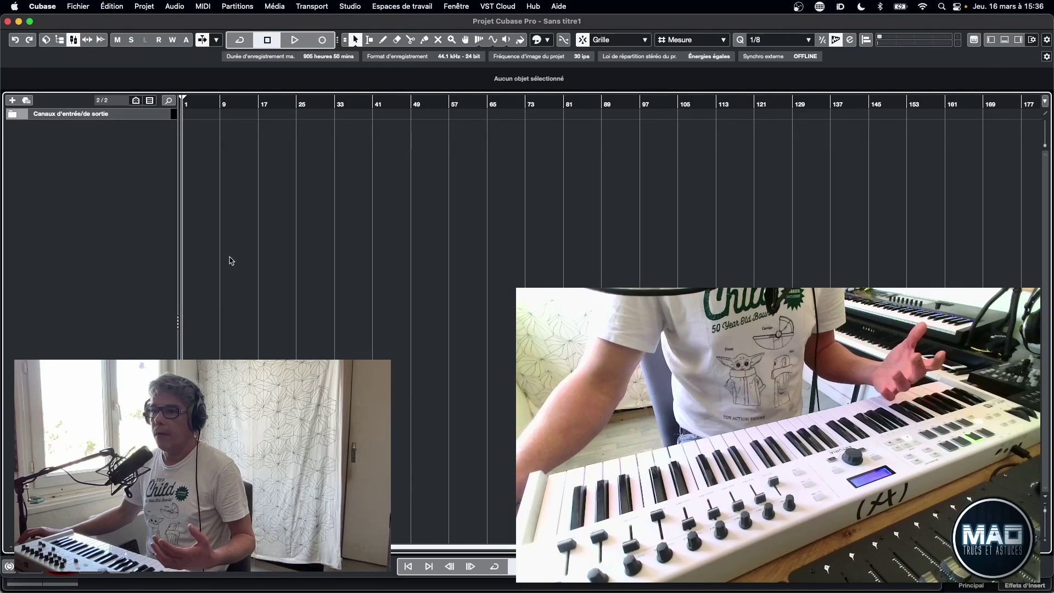
double_click(107, 204)
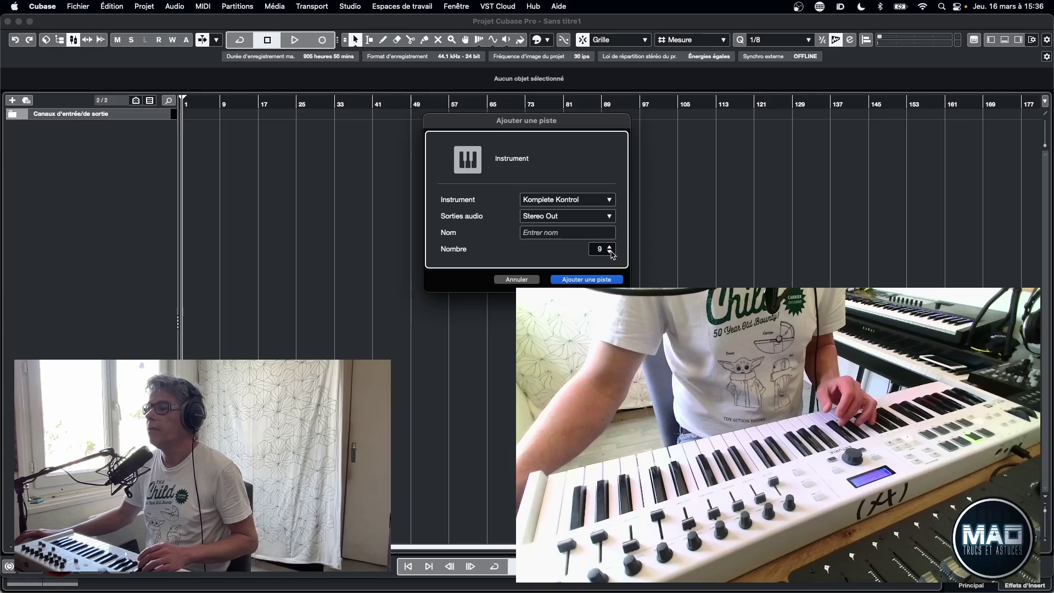
left_click(610, 247)
left_click(610, 247)
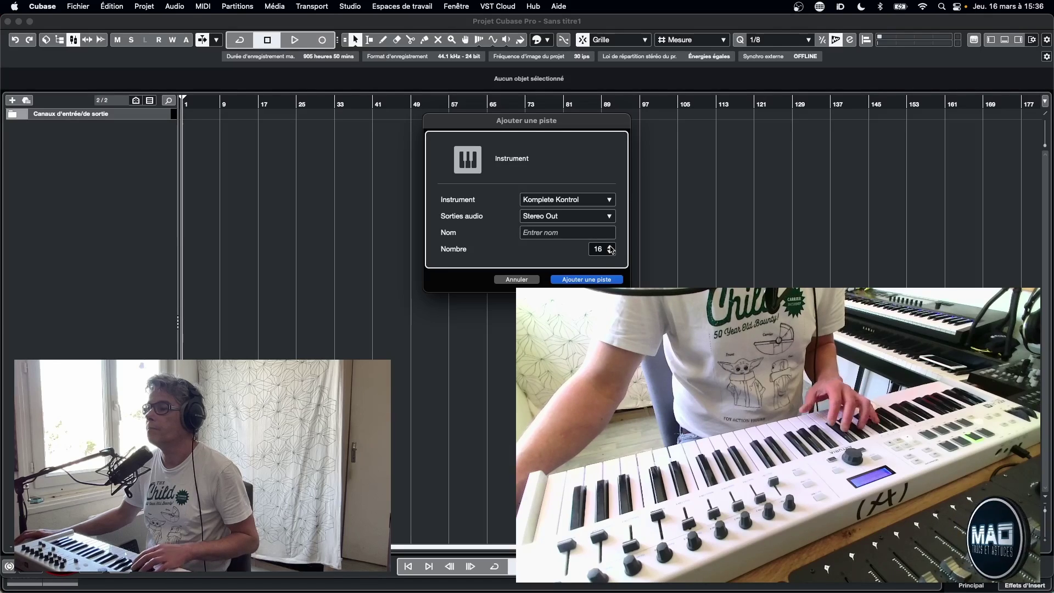
left_click(610, 247)
left_click(610, 247)
left_click(610, 247)
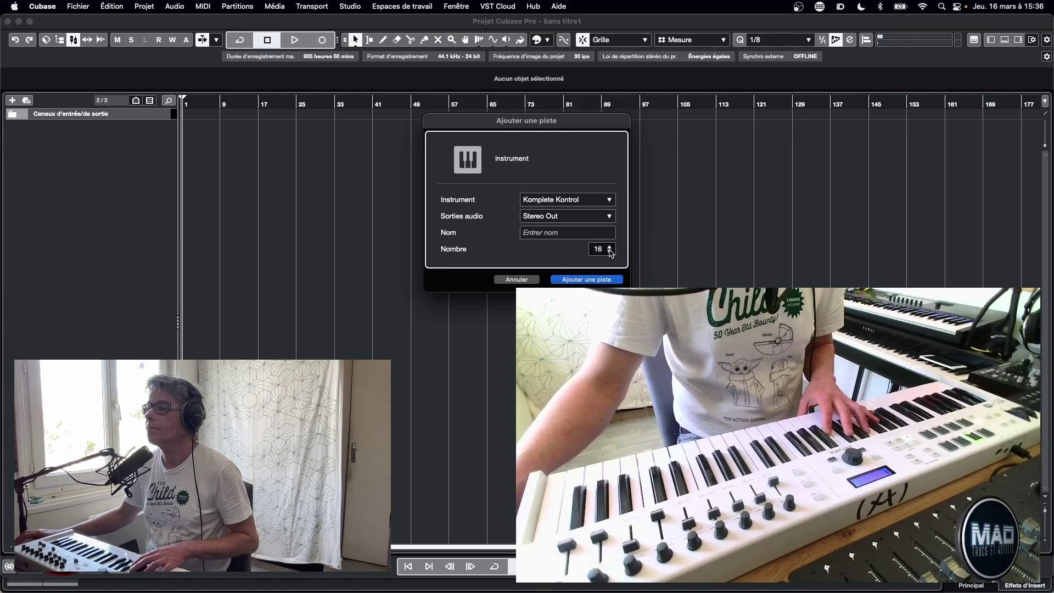
left_click(591, 283)
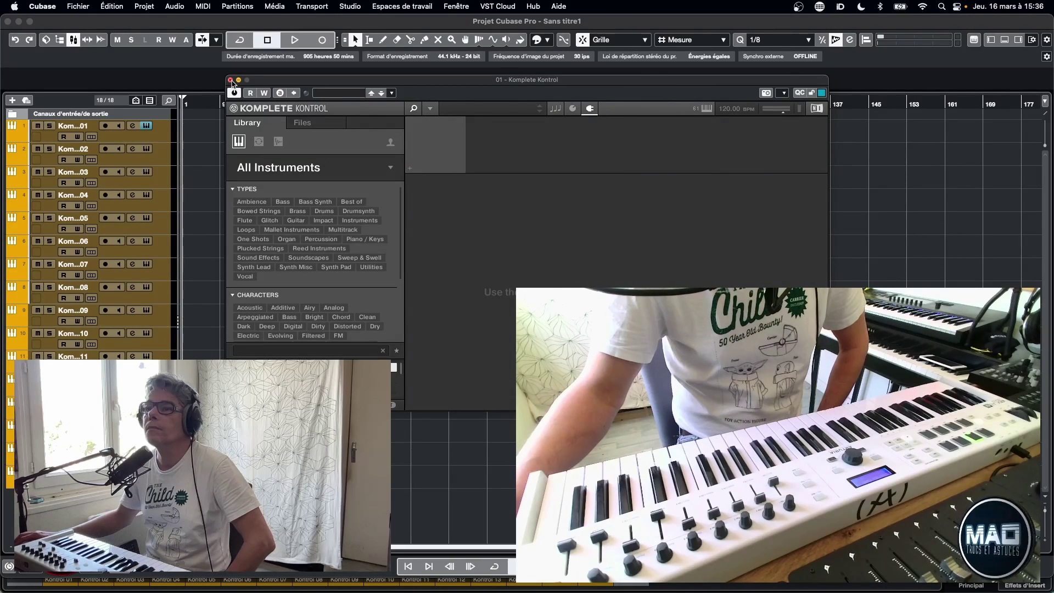
Close the Komplete Kontrol window and show the MixConsole in the project window with the first instrument track selected
left_click(231, 80)
left_click(167, 140)
key("alt+F3")
left_click(350, 6)
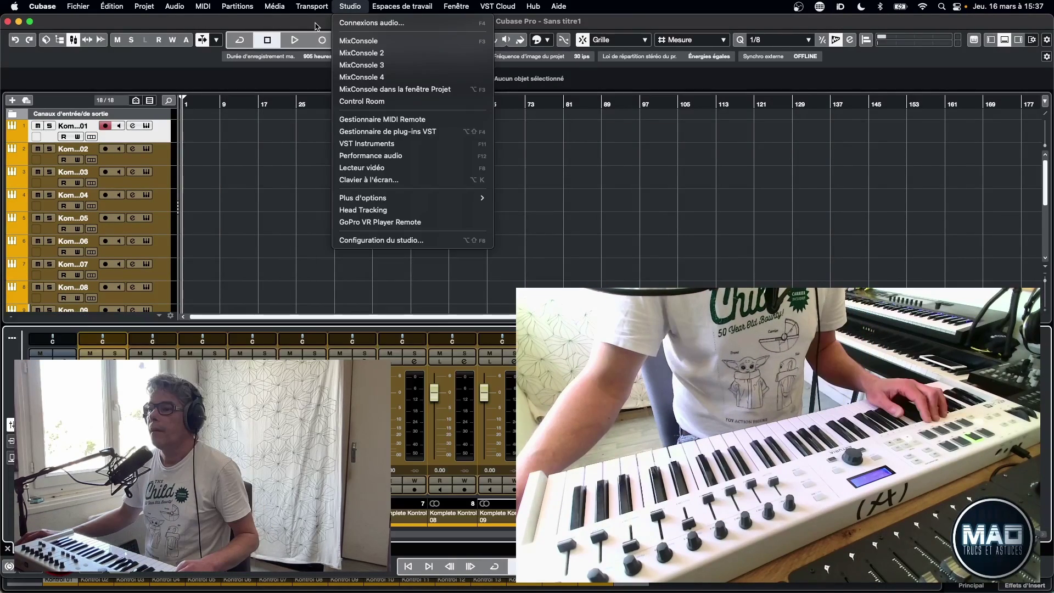
left_click(402, 241)
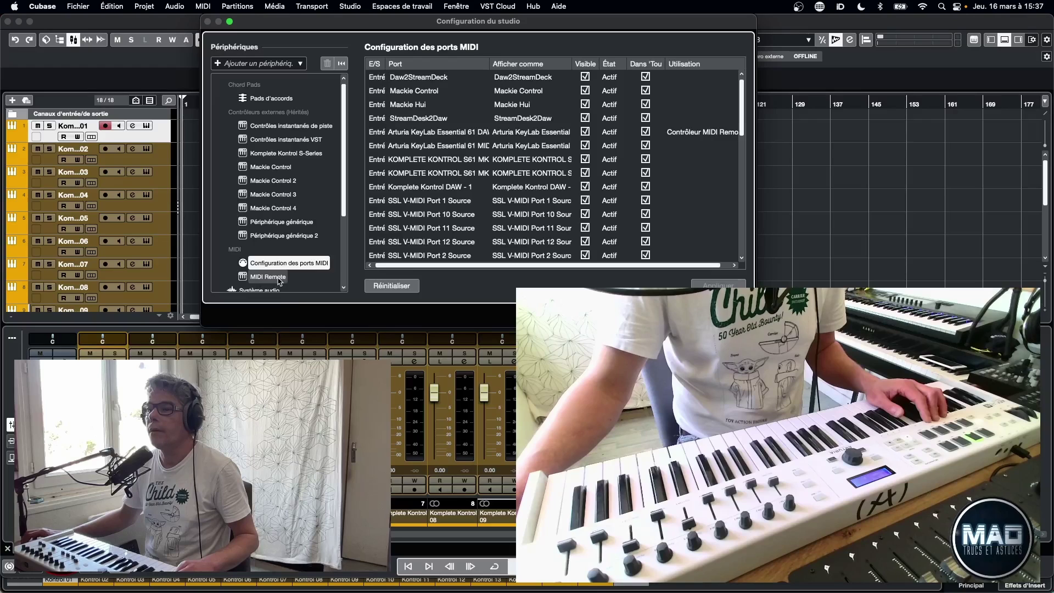
key("Escape")
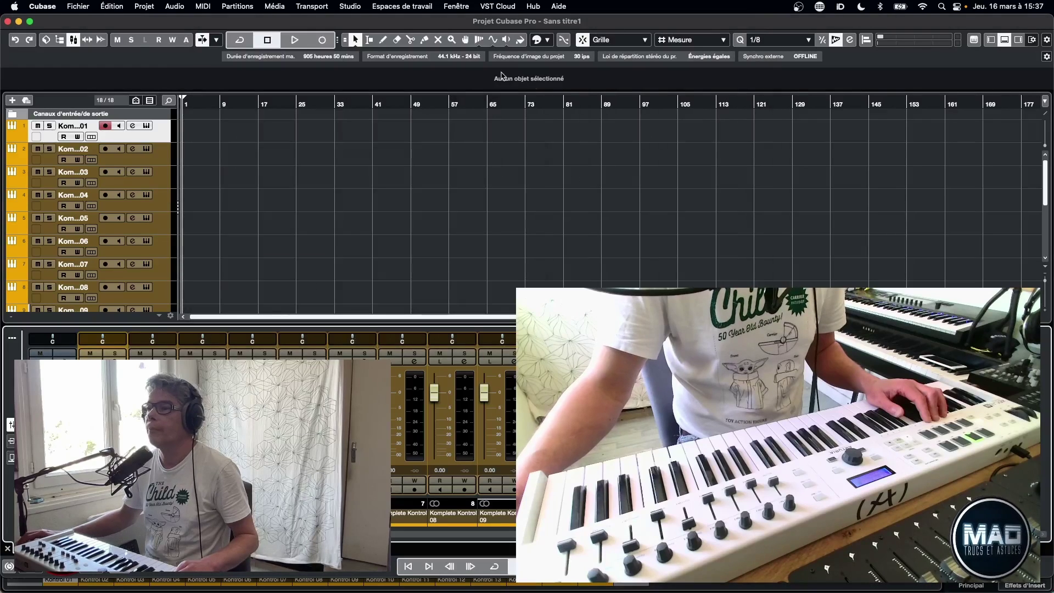
View the MIDI Remote page of the studio setup
left_click(358, 7)
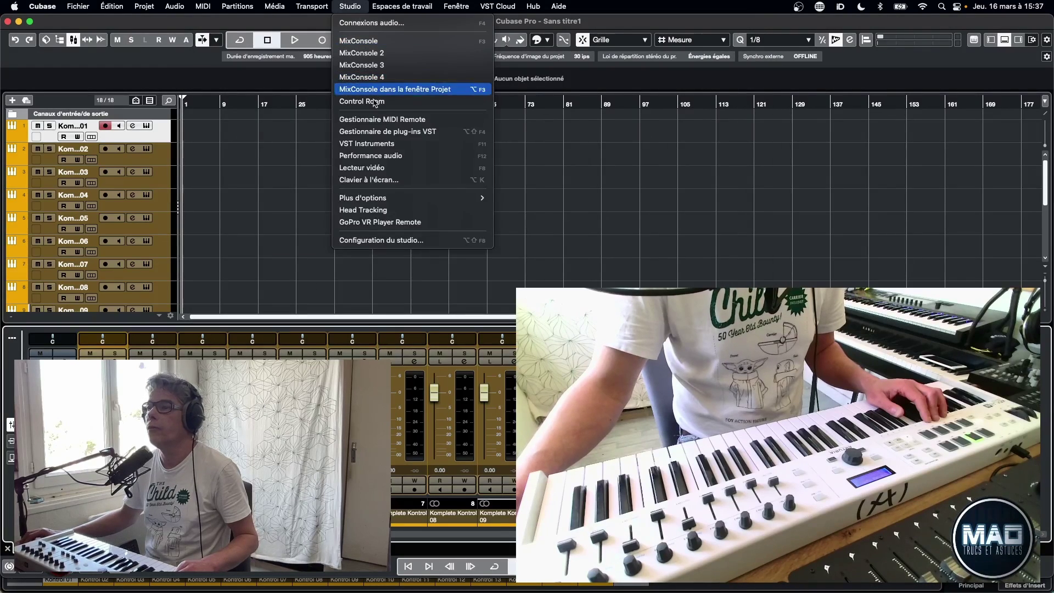
left_click(416, 241)
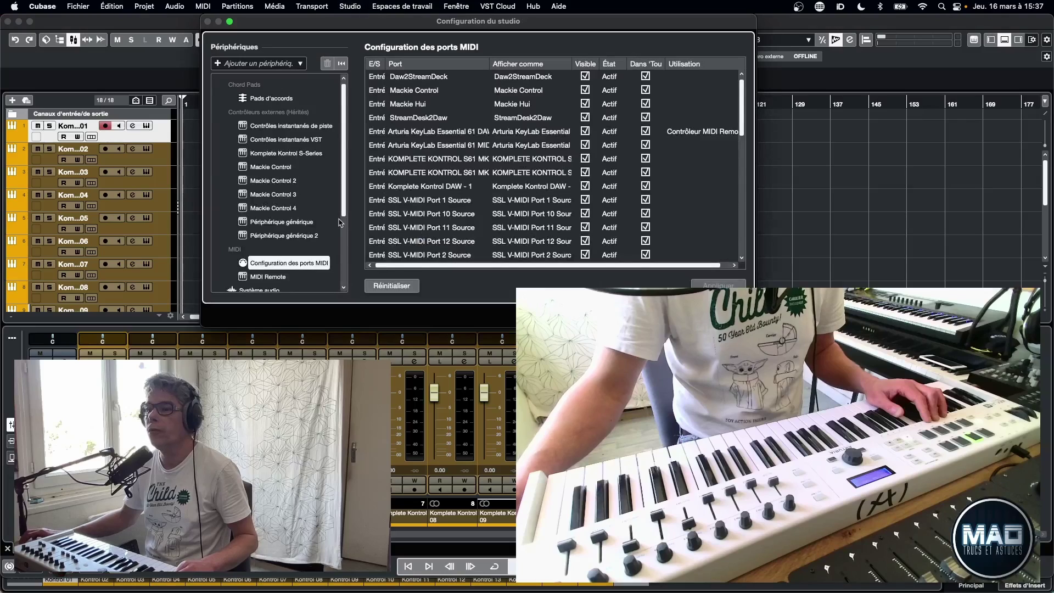
left_click(269, 276)
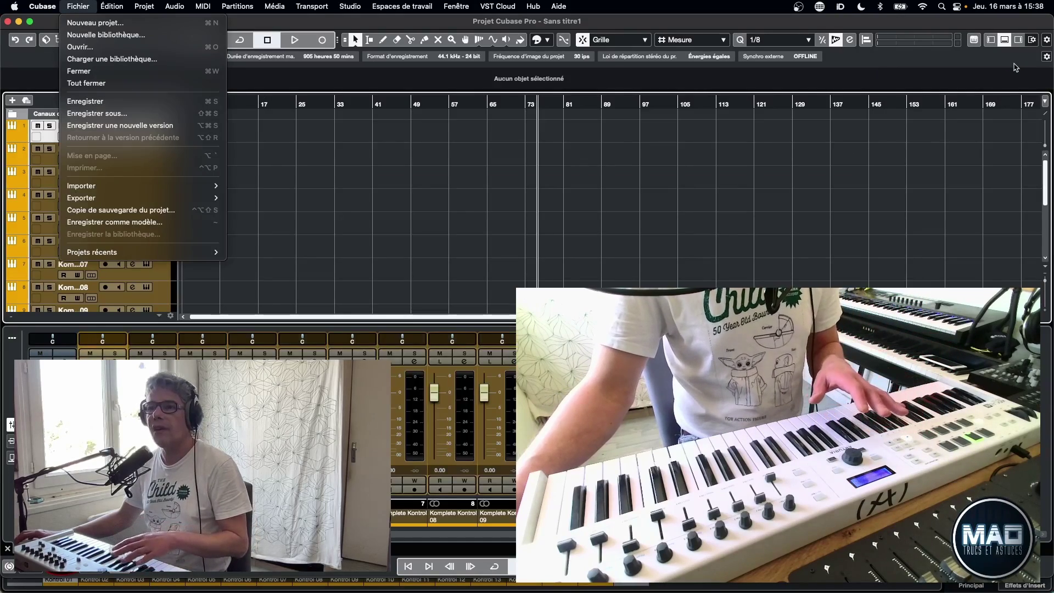
Reopen the studio setup on its MIDI Remote page and open the MIDI Remote Manager from there
left_click(604, 78)
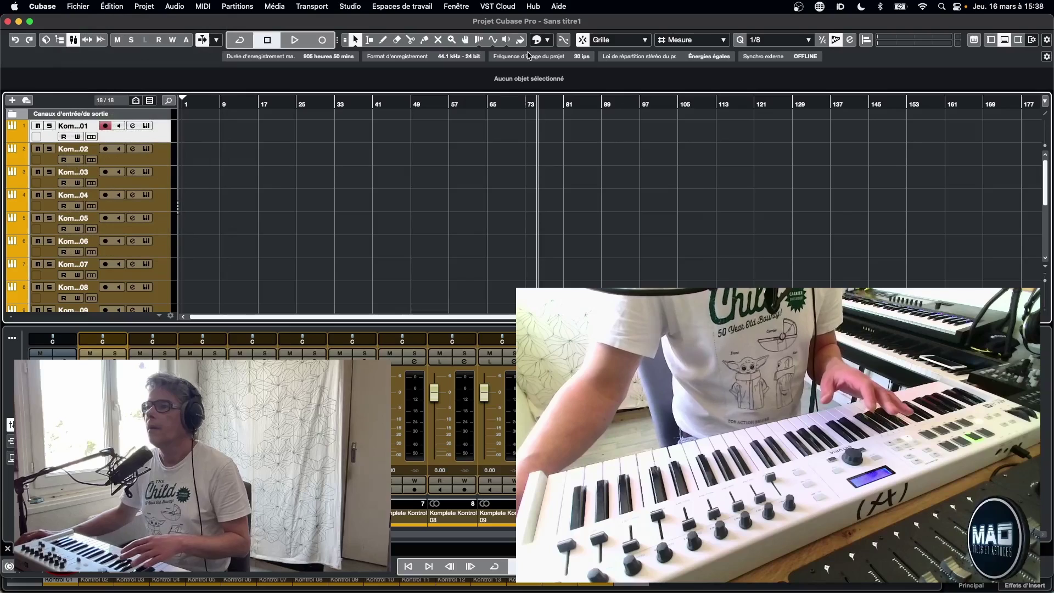
left_click(350, 7)
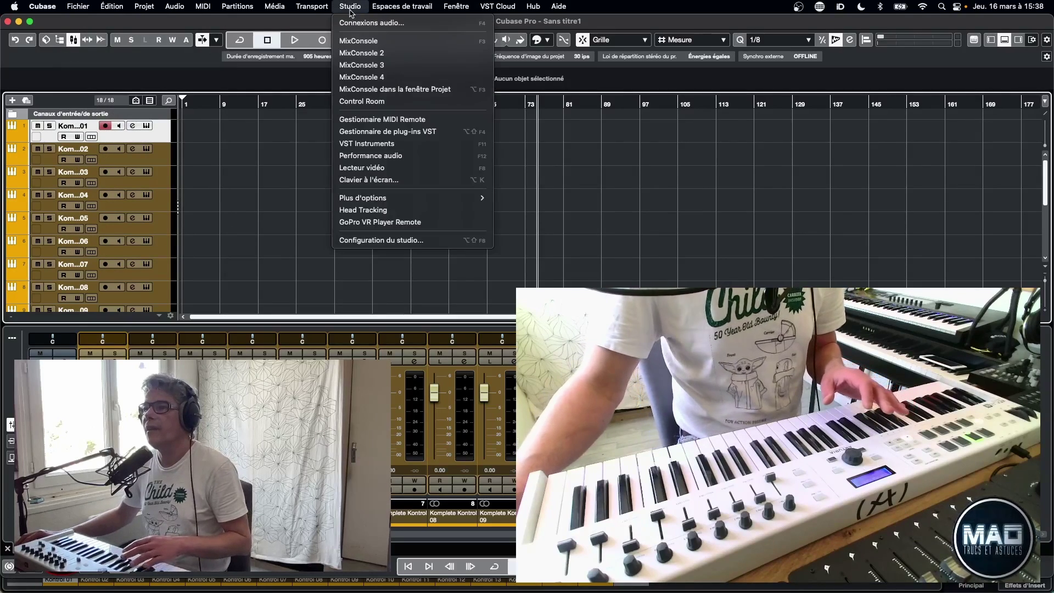
left_click(386, 242)
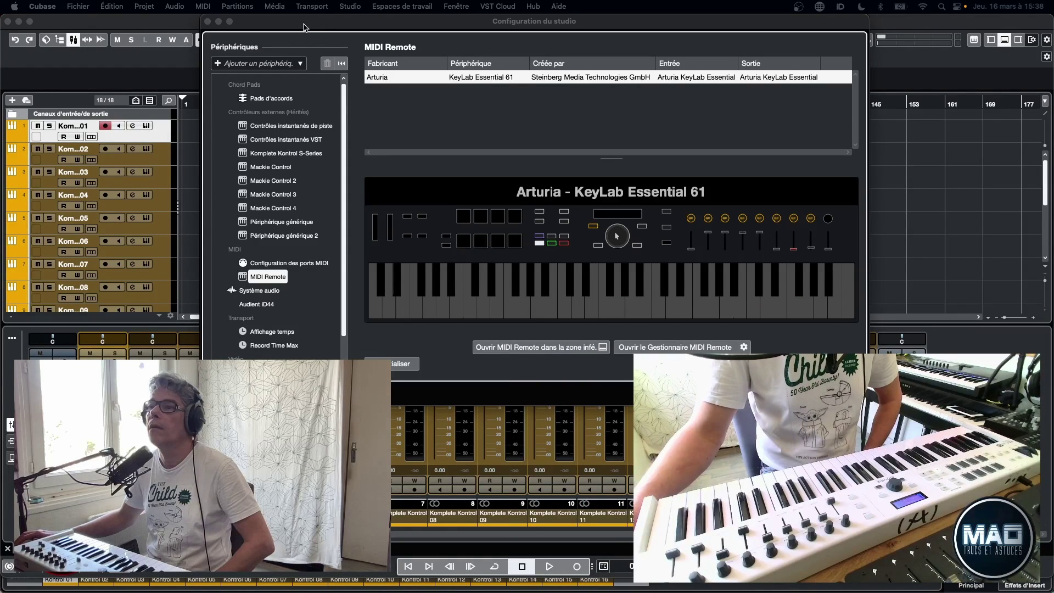
left_click_drag(303, 25, 173, 15)
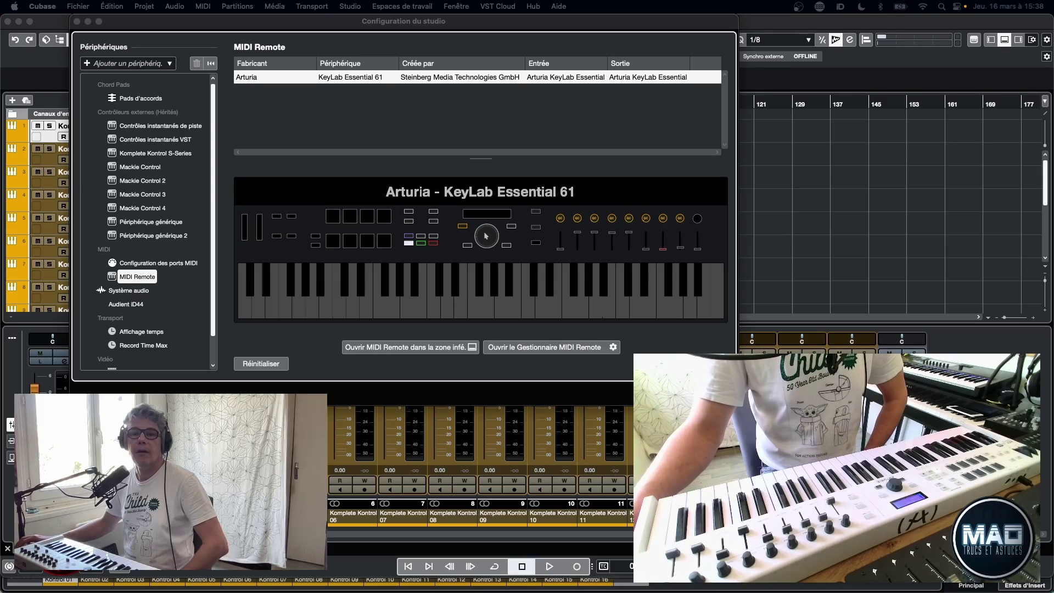
left_click(521, 347)
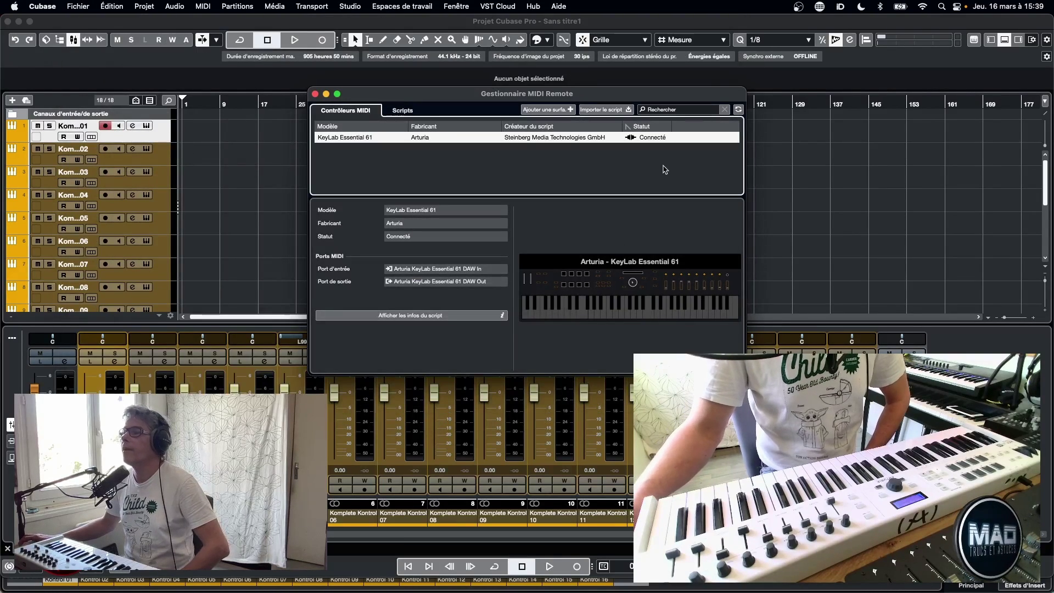
Begin adding a new MIDI control surface and choose Arturia as its manufacturer
left_click(538, 111)
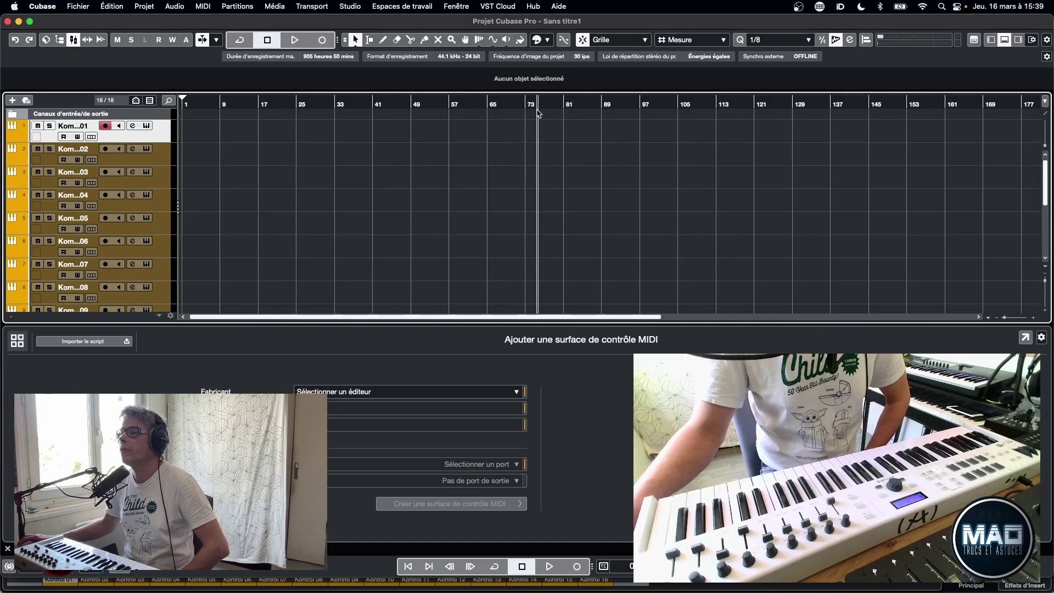
left_click(418, 392)
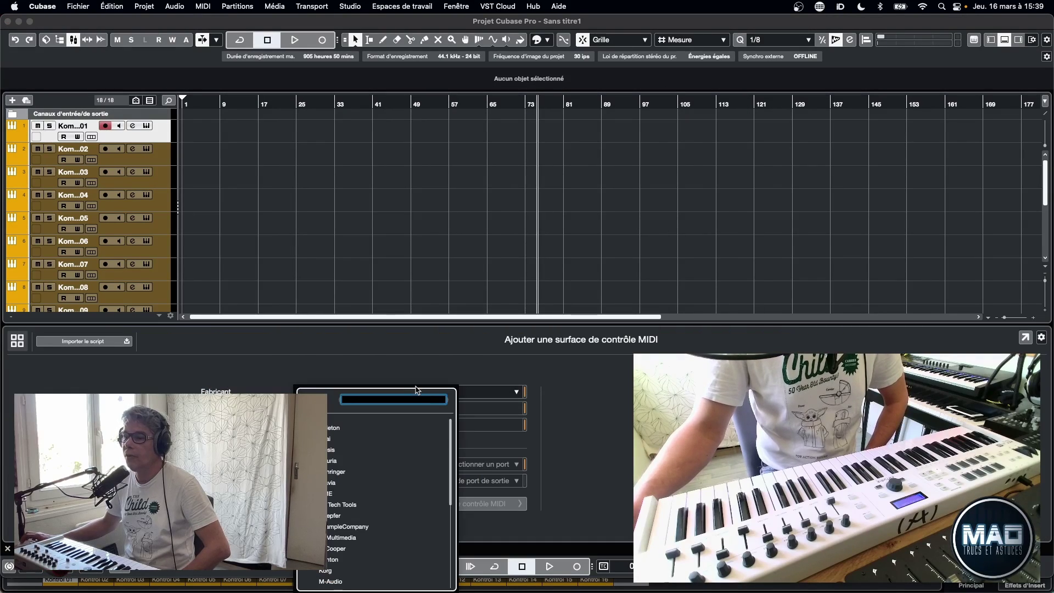
left_click(332, 461)
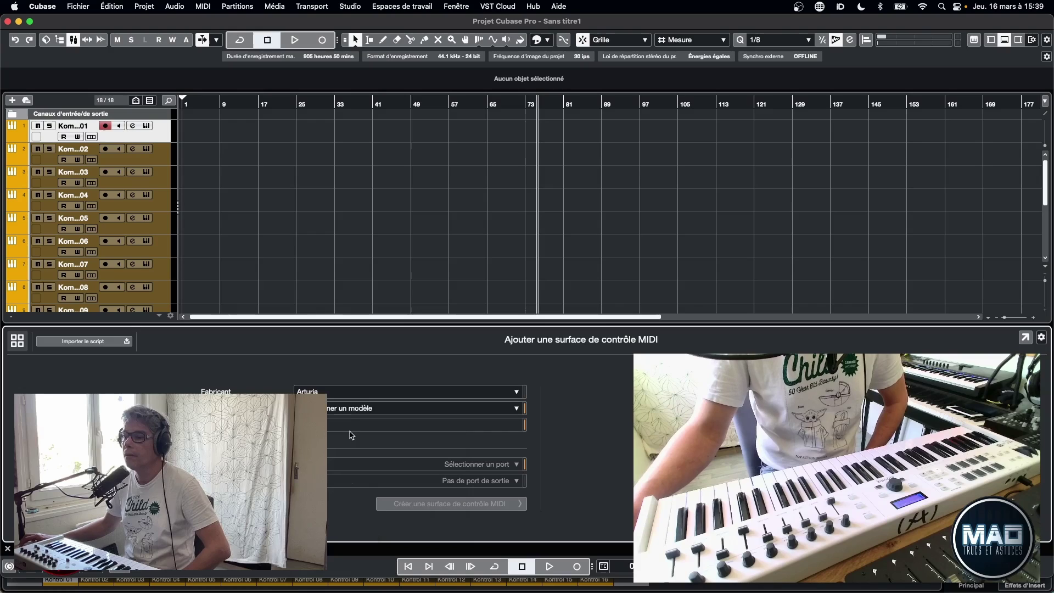
Add a custom model named Kl 61 E V2 for the control surface and fill in the script creator's name
left_click(426, 410)
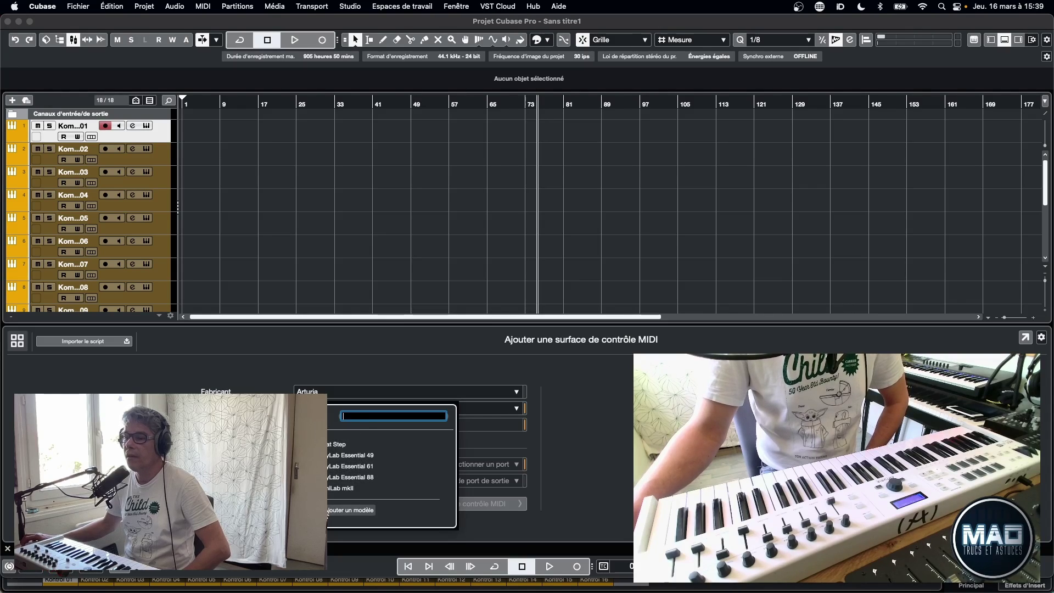
key("Escape")
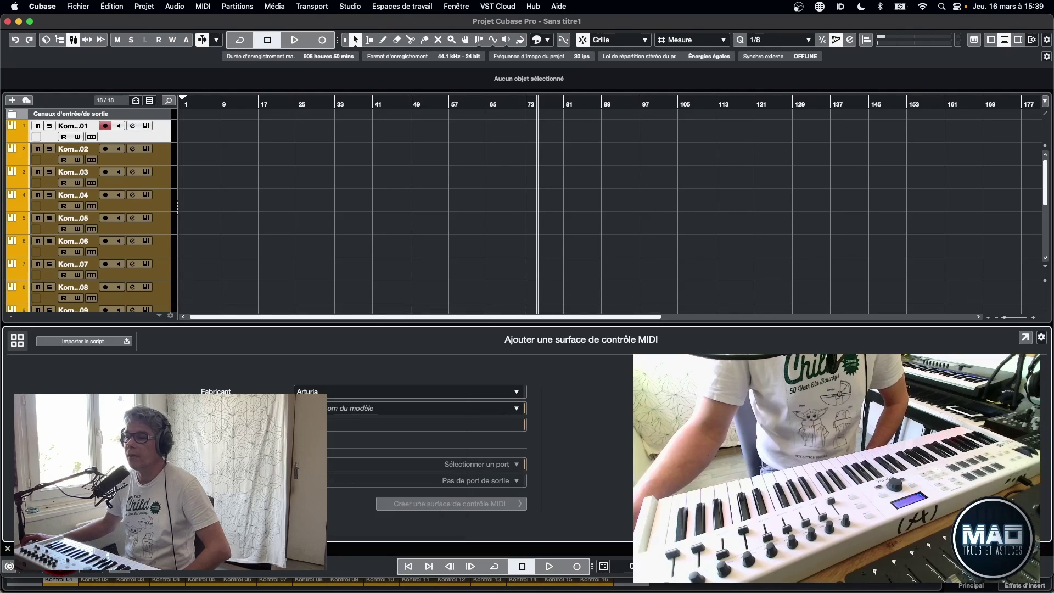
left_click(354, 408)
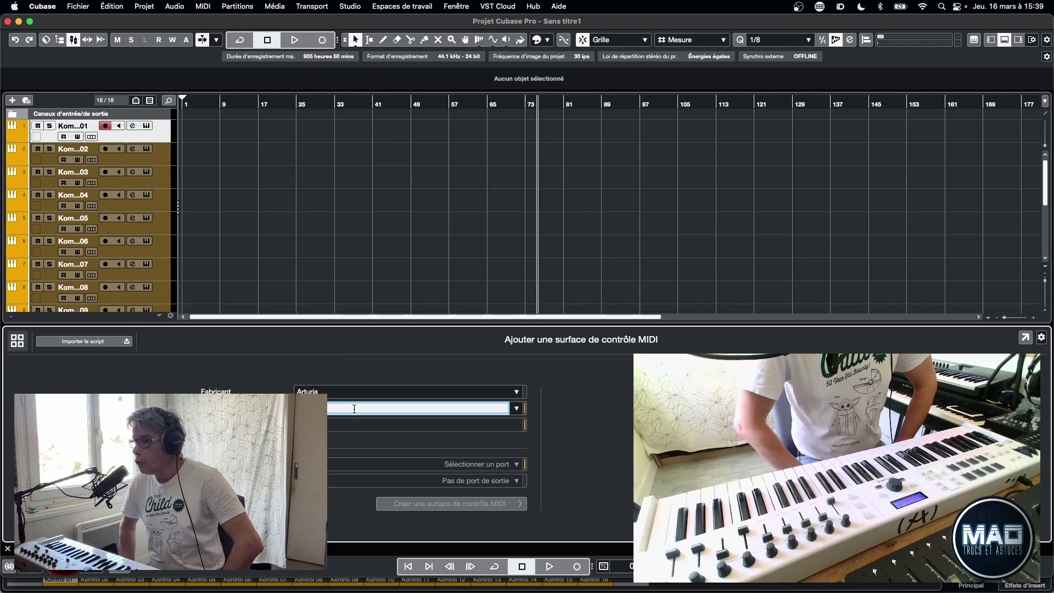
type("KeyLab MK2")
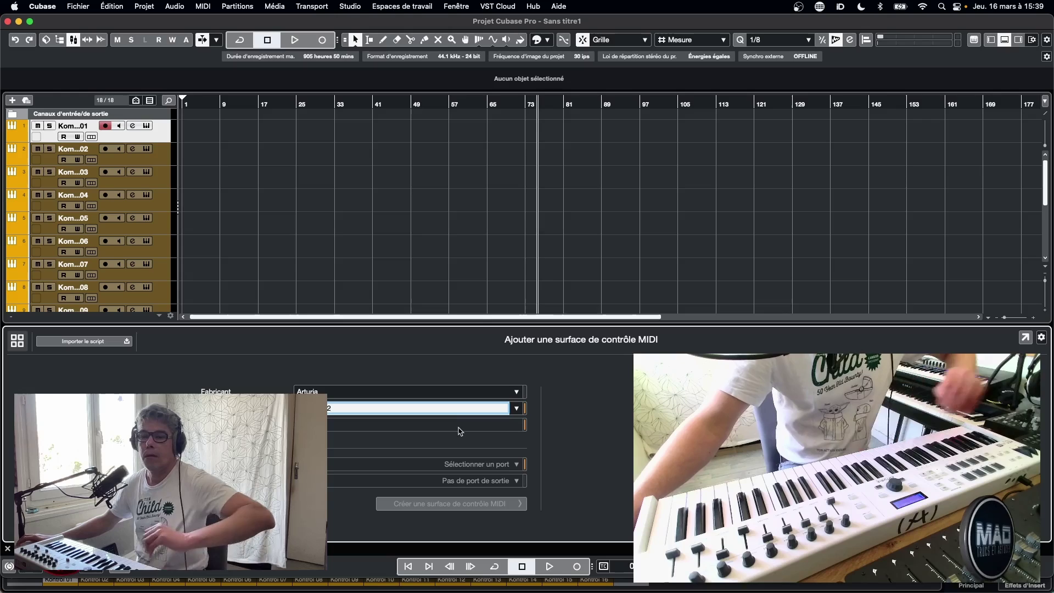
key("Return")
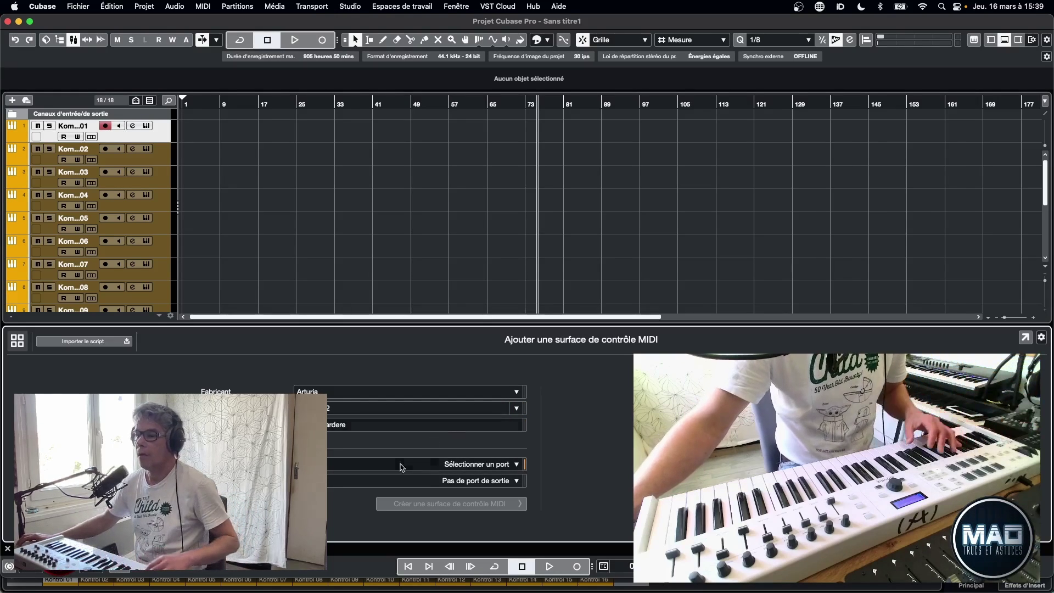
Set the input port to Arturia KeyLab Essential 61 MIDI In and create the MIDI control surface
left_click(477, 465)
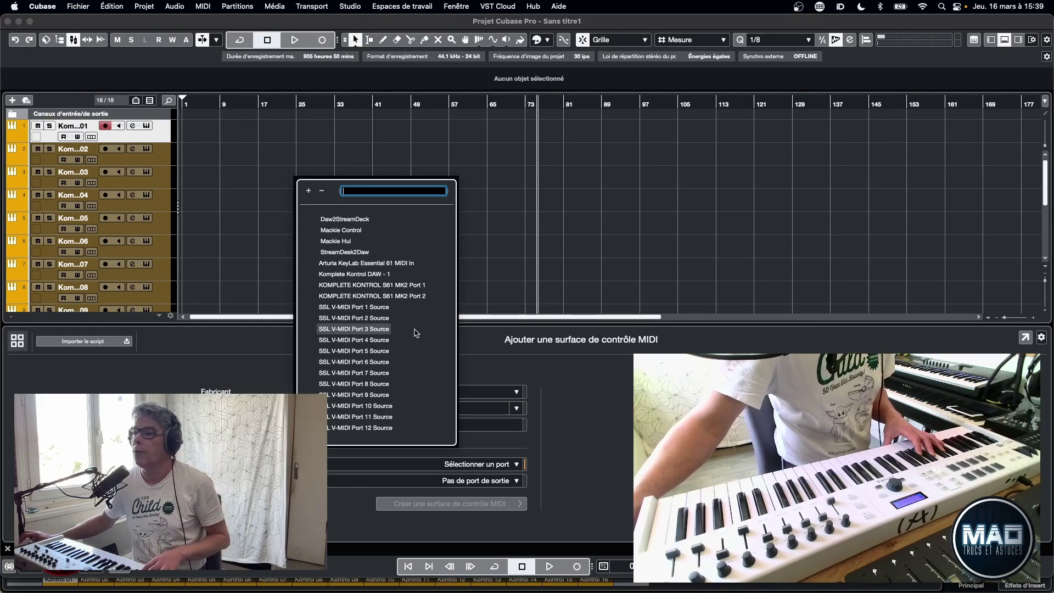
left_click(399, 265)
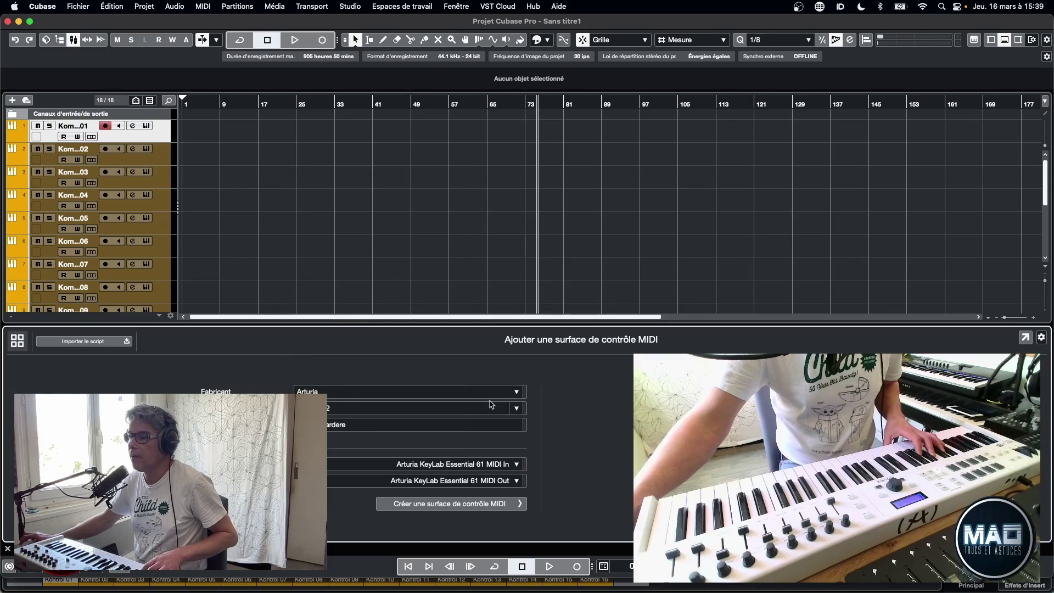
left_click(439, 504)
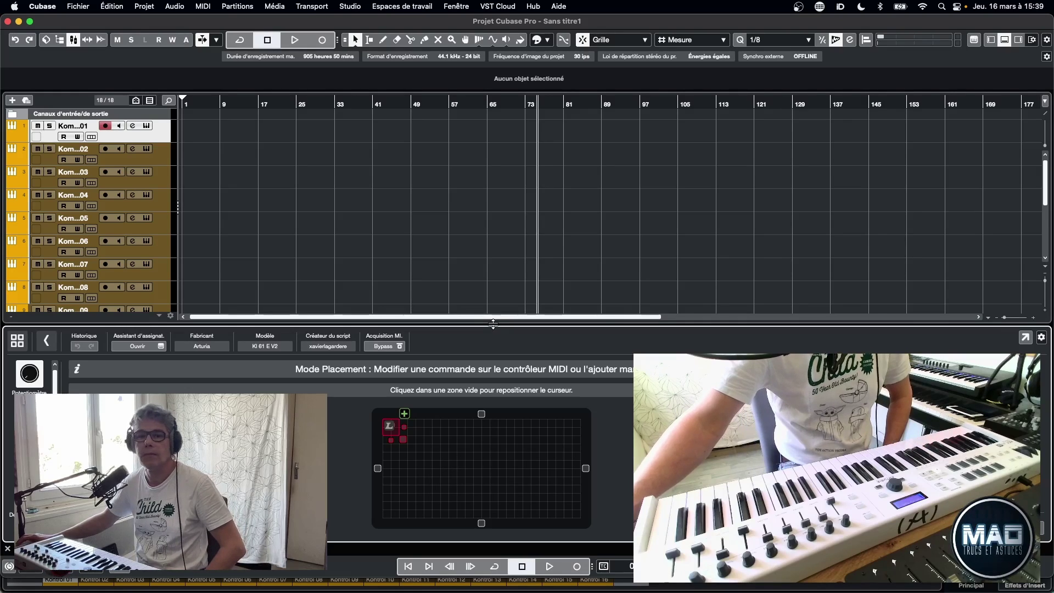
Enlarge the MIDI Remote area and complete a single row of eight captured pad controls along the upper edge of the surface grid
mouse_move(493, 324)
left_mouse_down()
mouse_move(490, 288)
mouse_move(488, 314)
left_mouse_up()
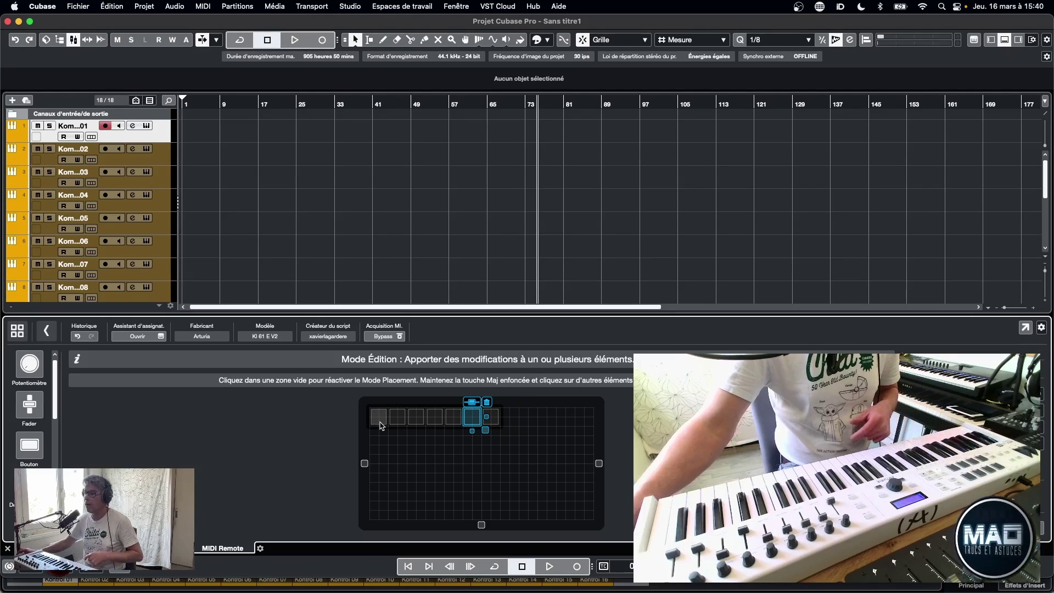
left_click(536, 448)
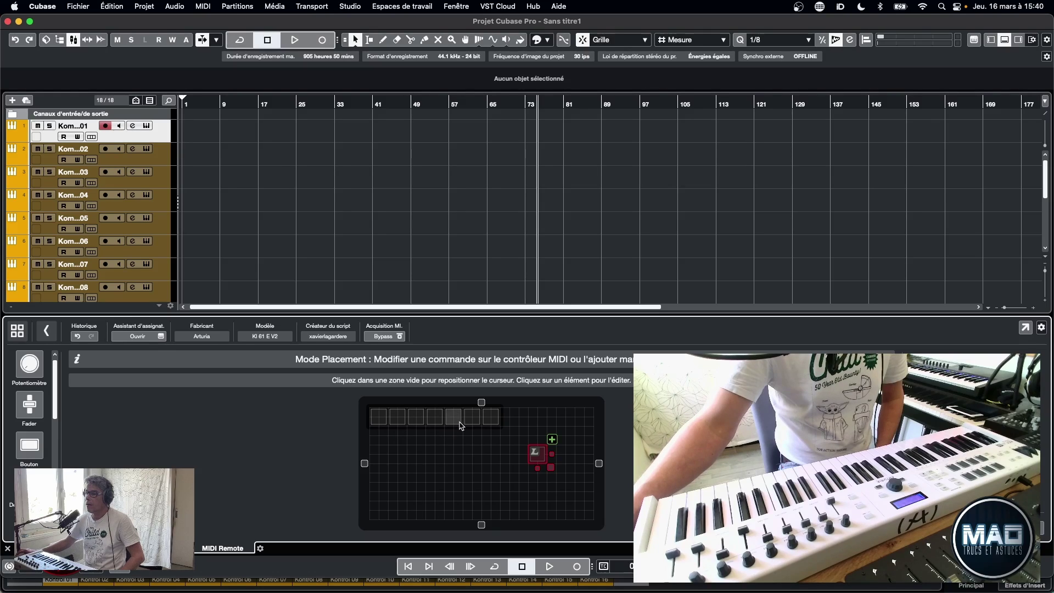
left_click(506, 413)
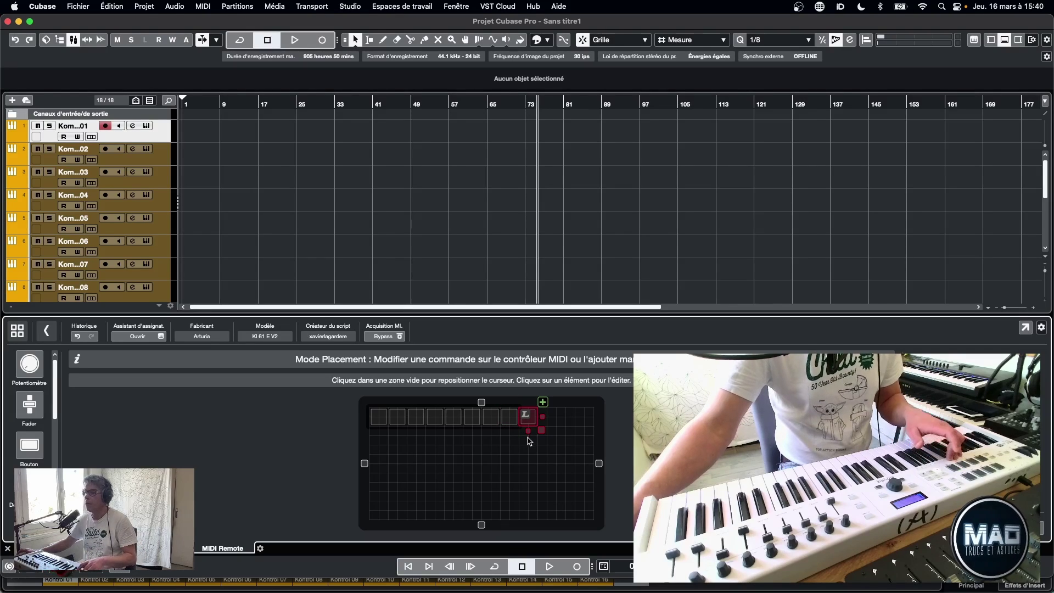
Move the fifth to eighth controls into a second row directly beneath the first four, forming a 4 × 2 pad block
left_click(451, 422)
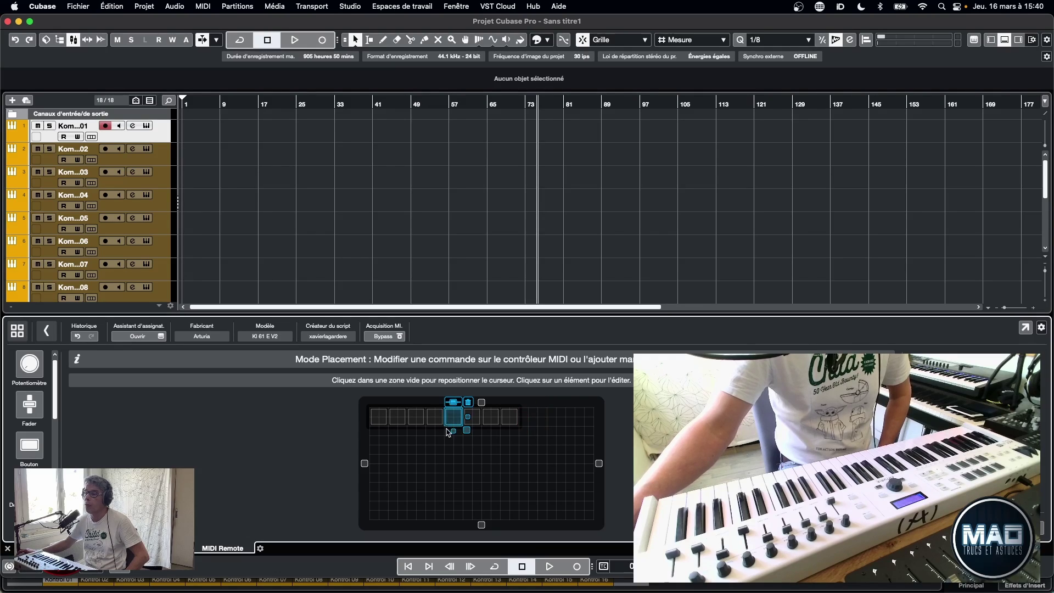
left_click(455, 418)
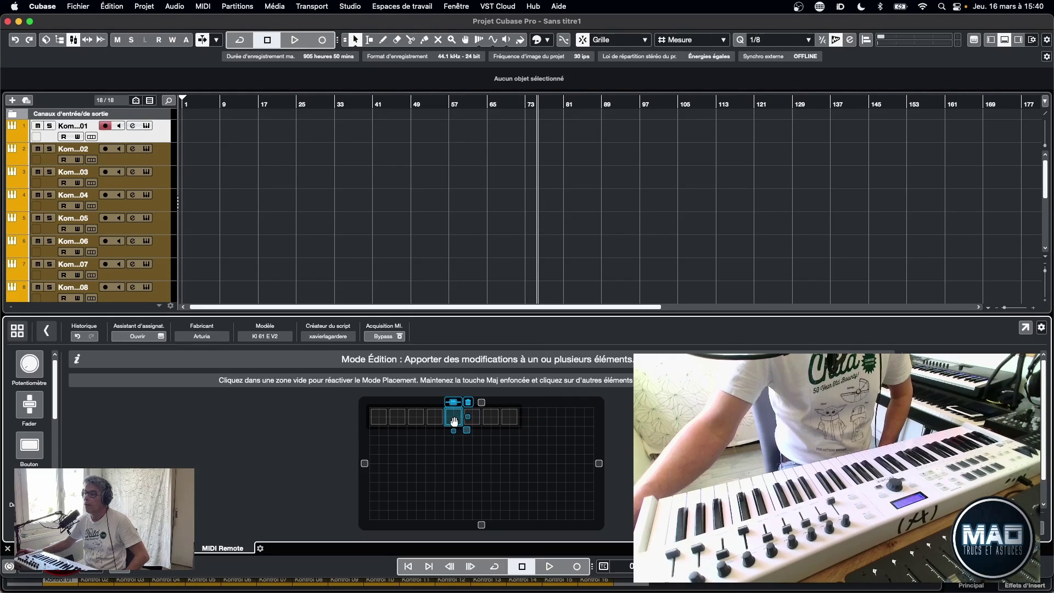
left_click_drag(457, 419, 366, 442)
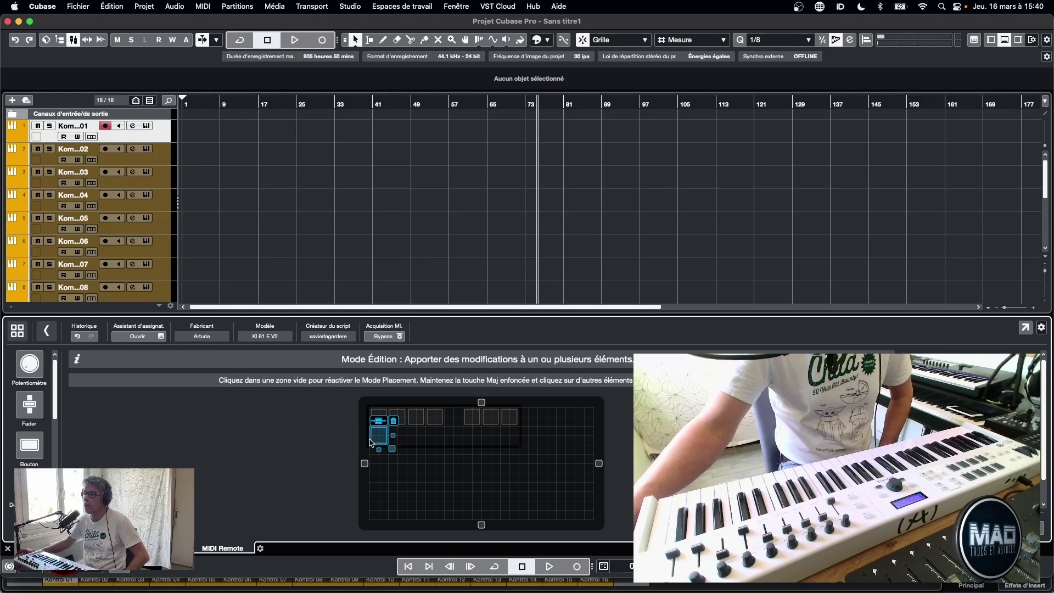
left_click(474, 420)
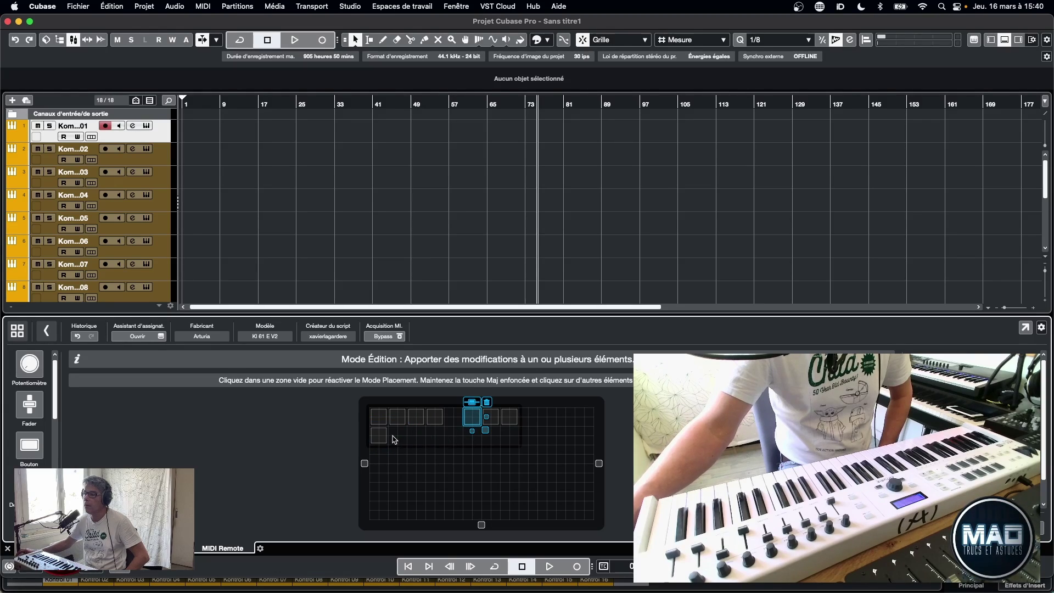
left_click_drag(475, 420, 411, 437)
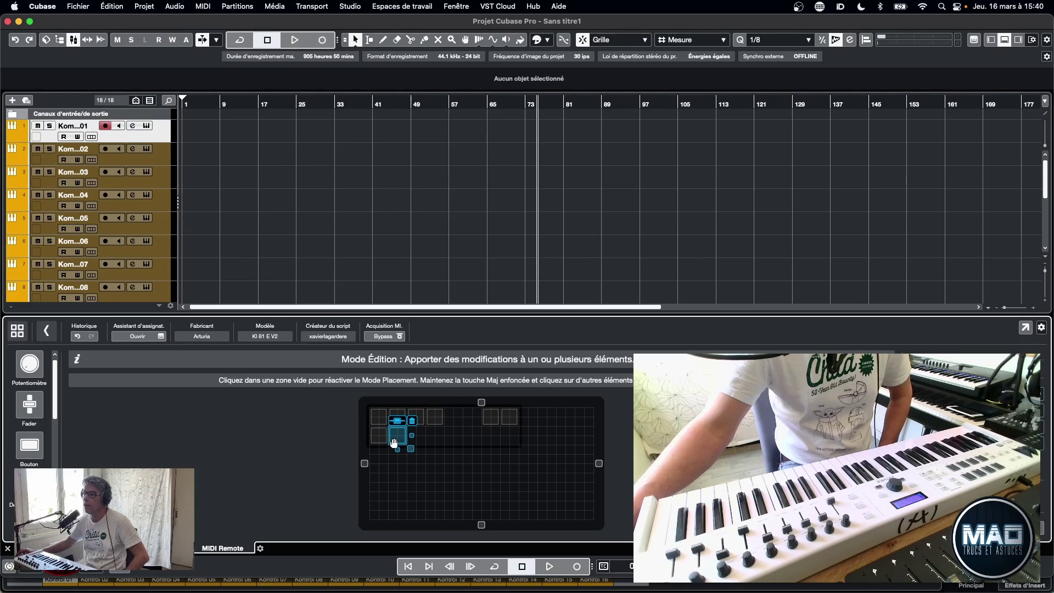
left_click(493, 420)
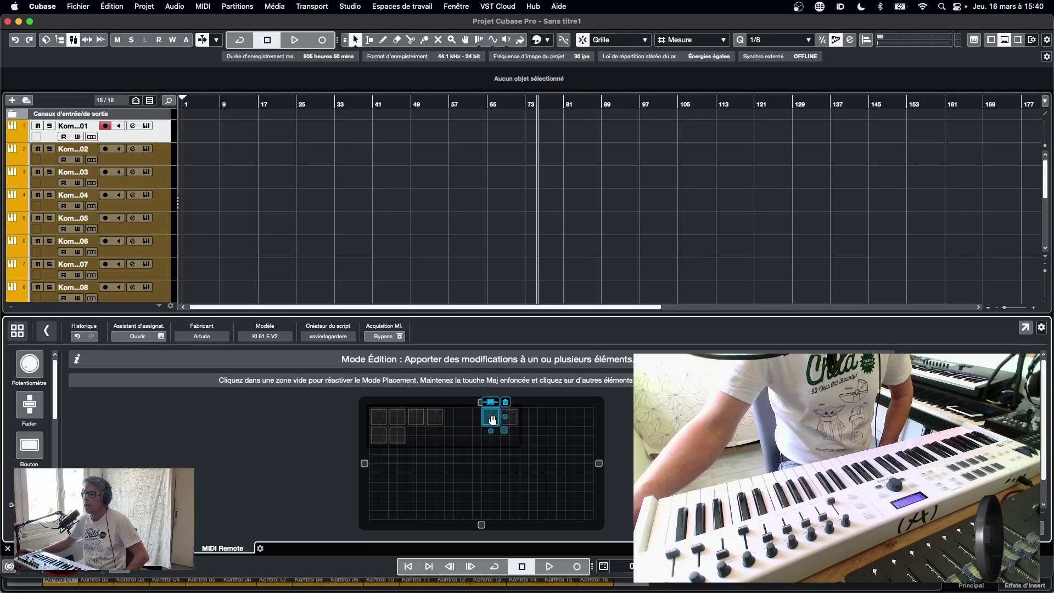
left_click_drag(493, 420, 428, 438)
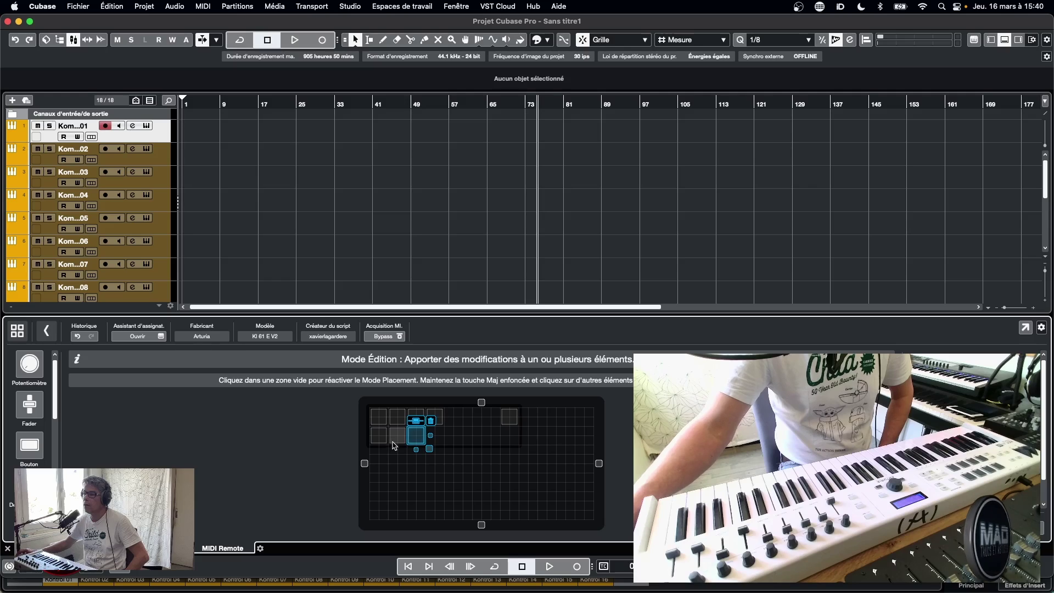
left_click(509, 418)
left_click_drag(510, 418, 435, 436)
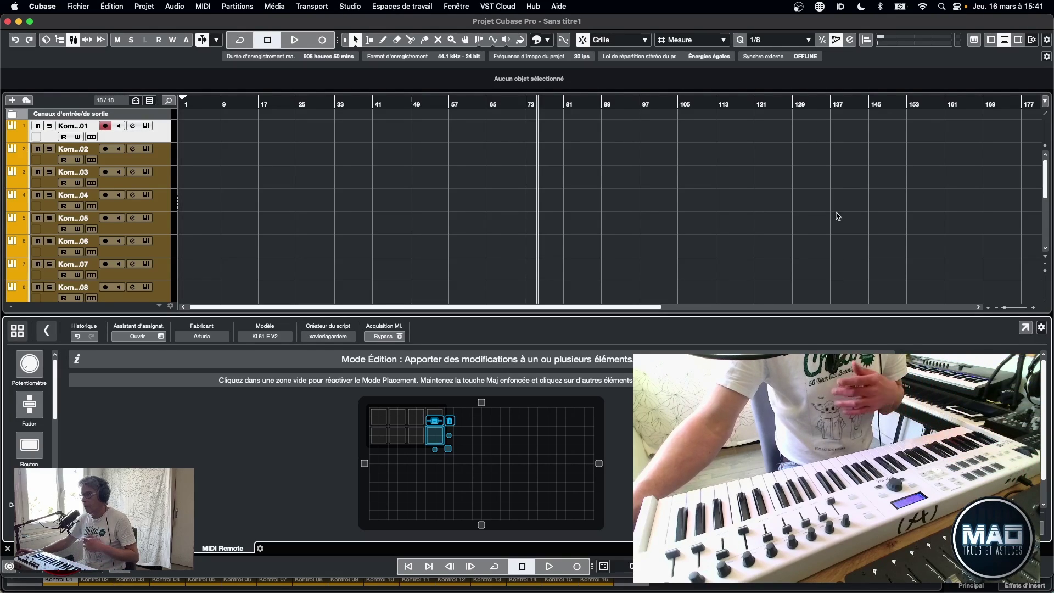
Close the lower zone and switch to Arturia's MIDI Control Center, moving its window clear of the screen edge
left_click(1004, 41)
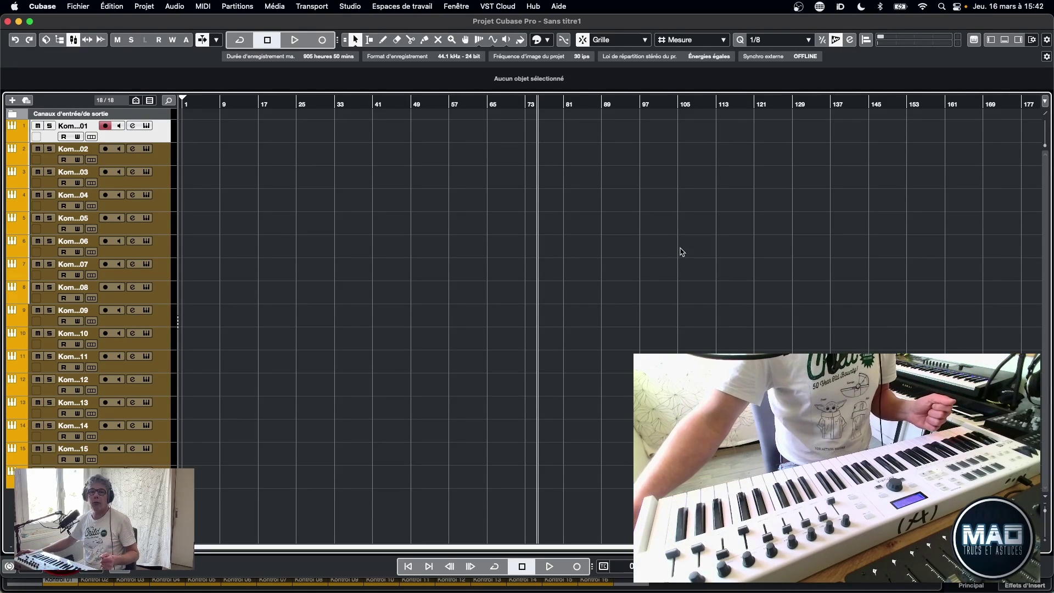
mouse_move(516, 590)
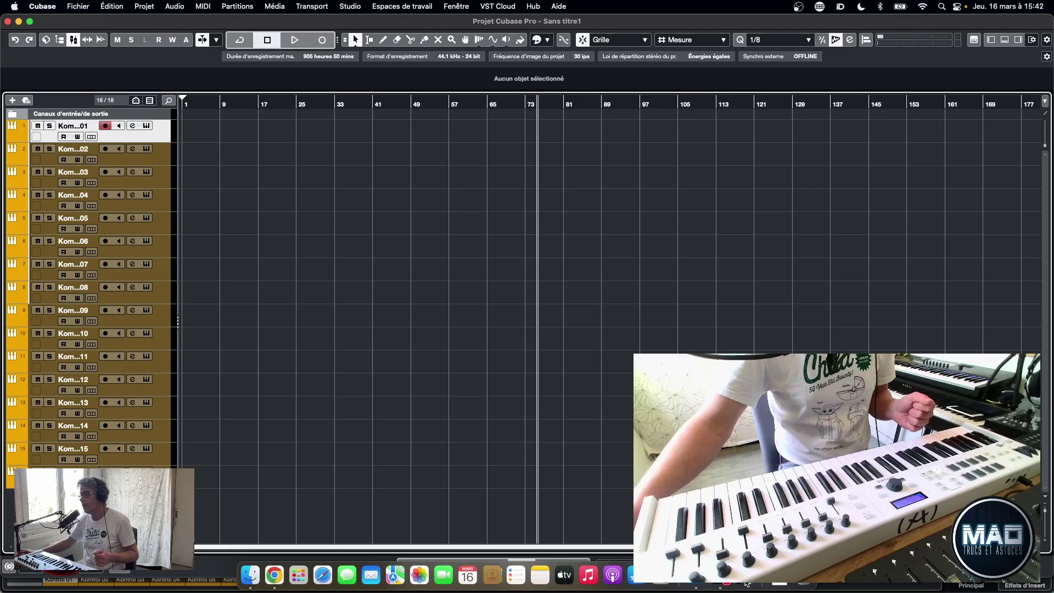
left_click(747, 583)
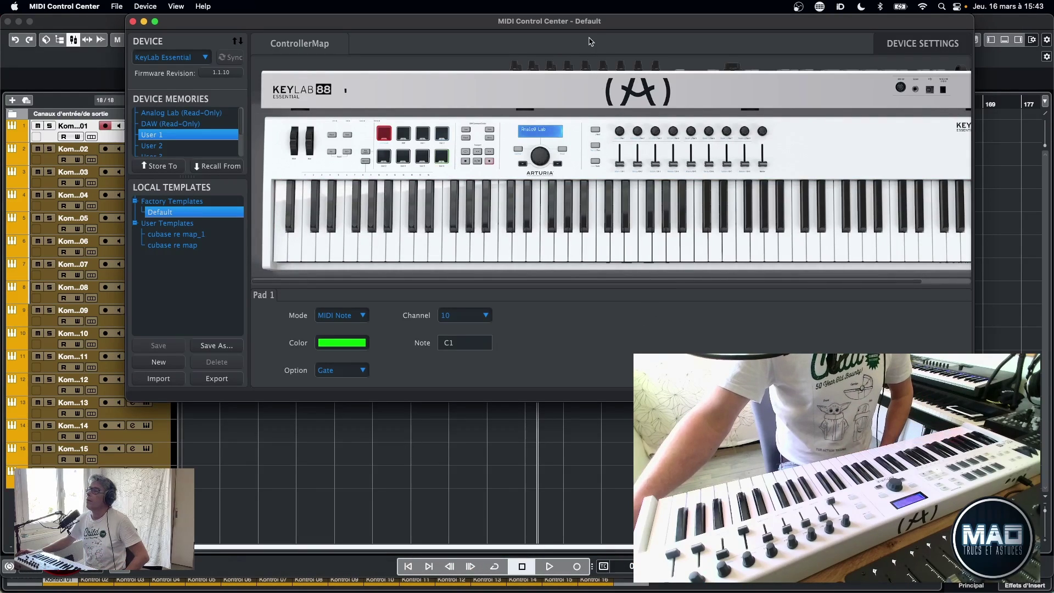
left_click_drag(587, 25, 559, 22)
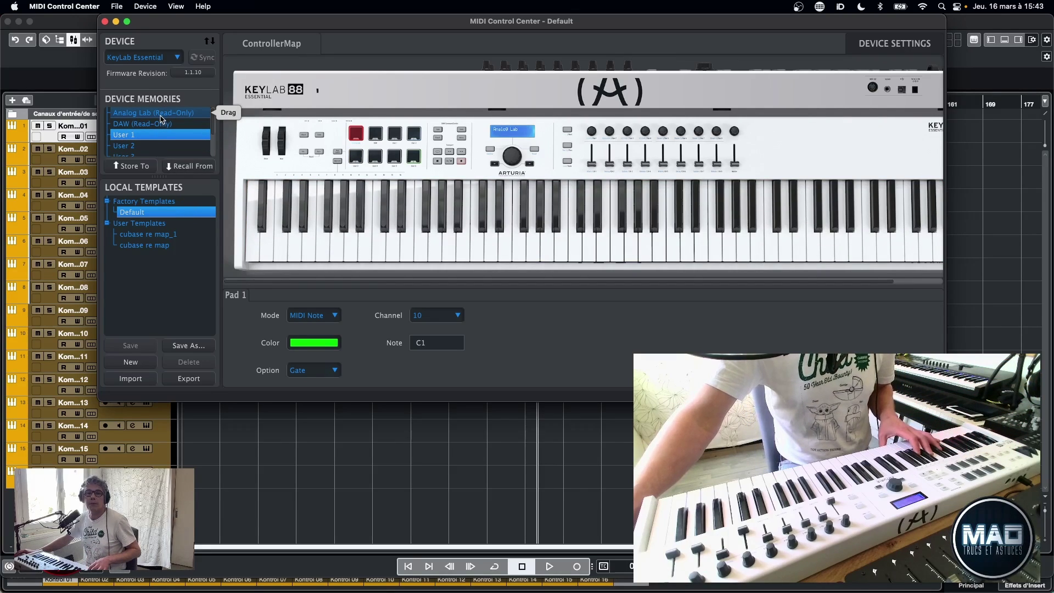
scroll(163, 124, "down", 1)
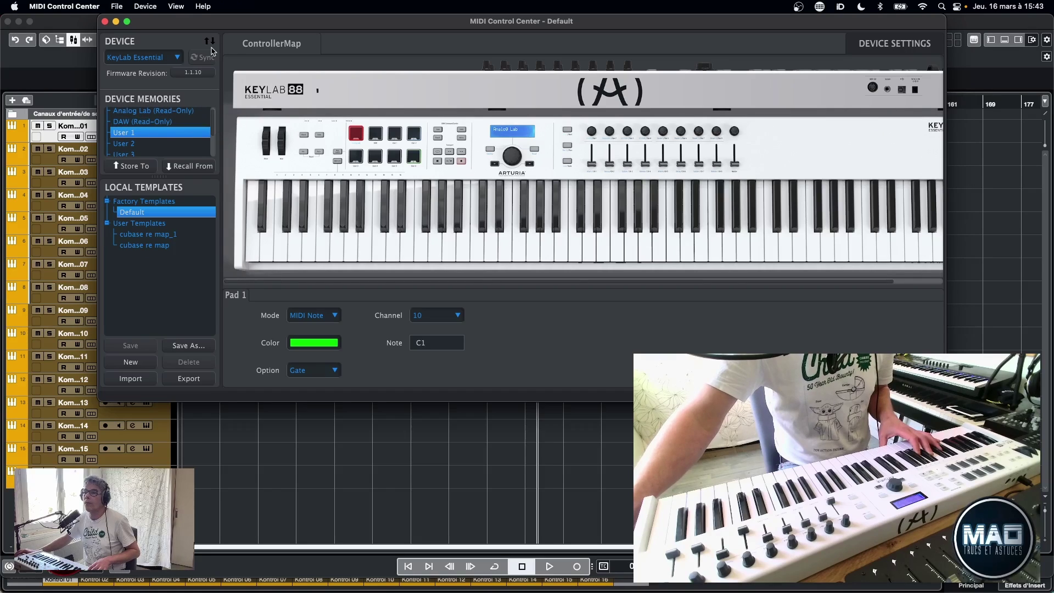
left_click_drag(219, 26, 255, 27)
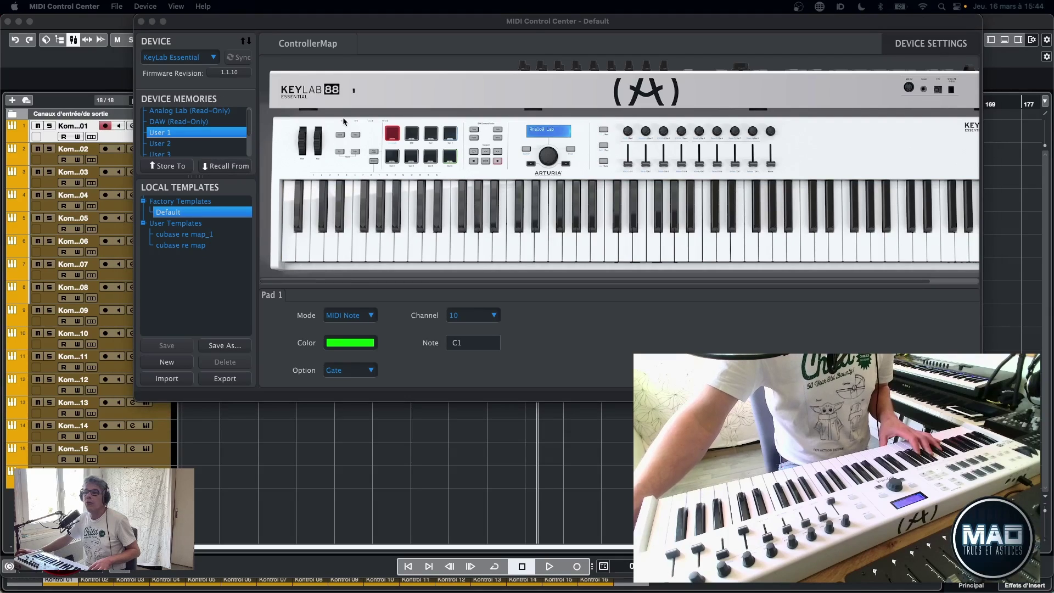
left_click(203, 122)
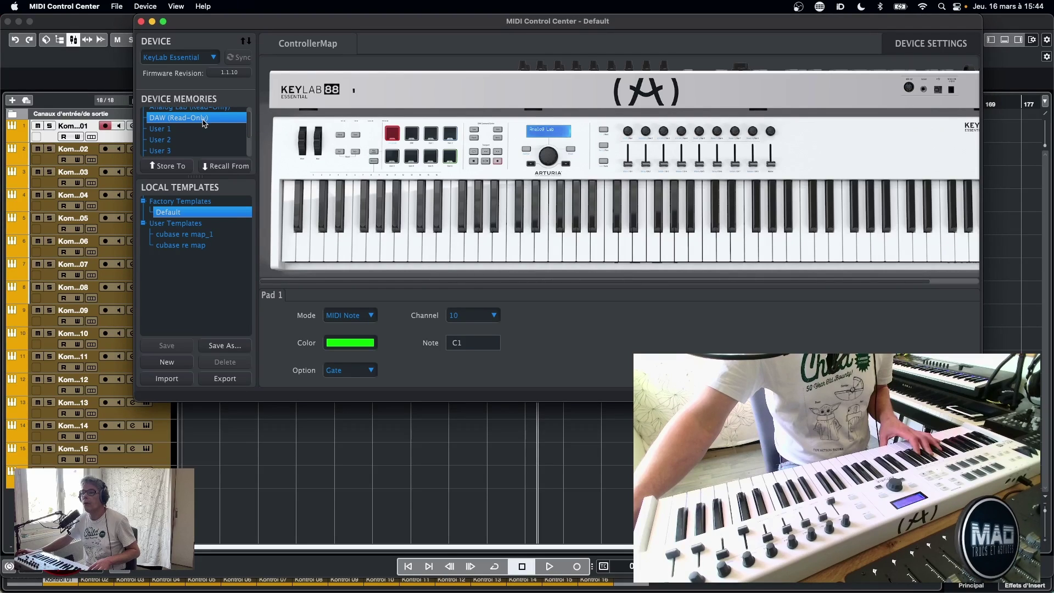
scroll(212, 121, "up", 1)
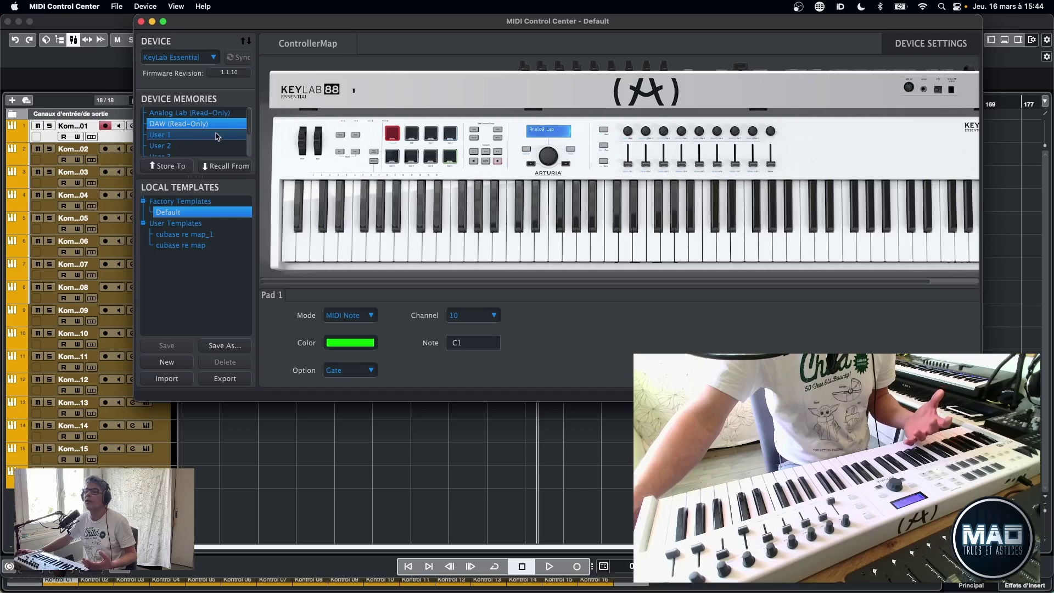
scroll(248, 126, "down", 1)
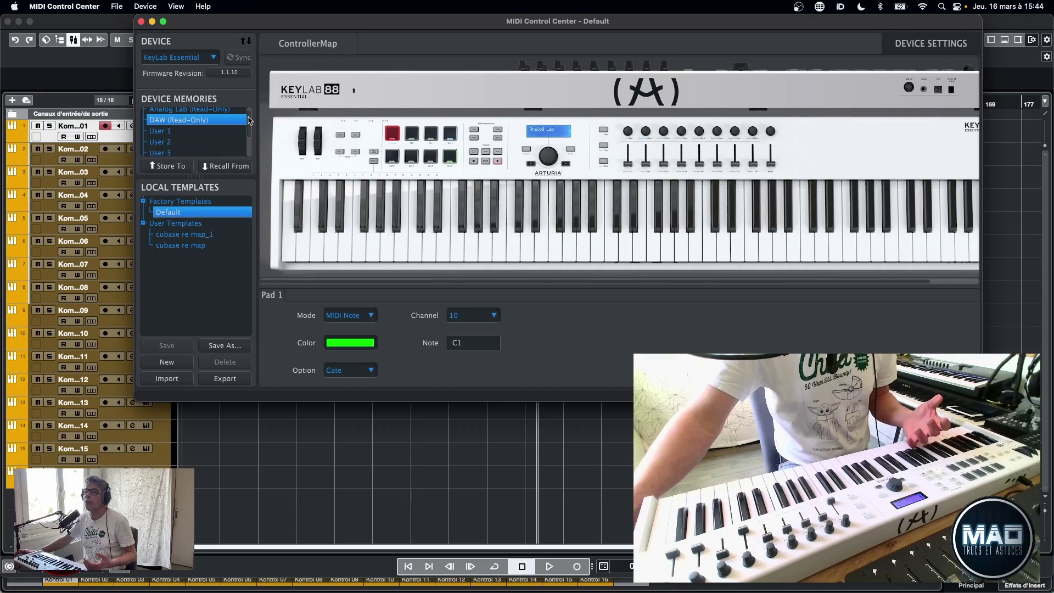
scroll(248, 136, "down", 2)
scroll(249, 136, "up", 3)
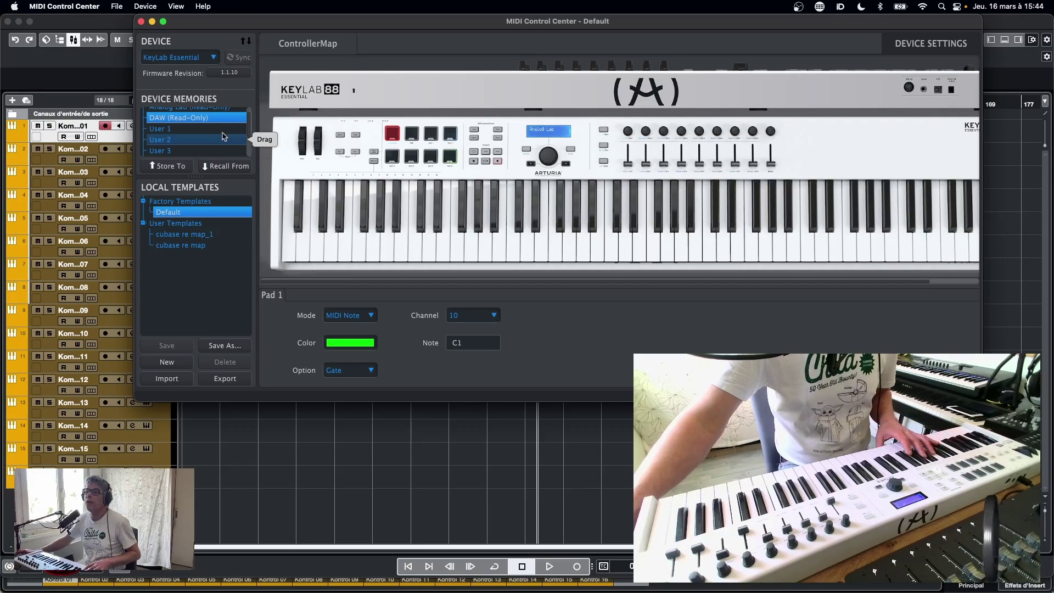
left_click_drag(249, 137, 251, 157)
left_click(197, 153)
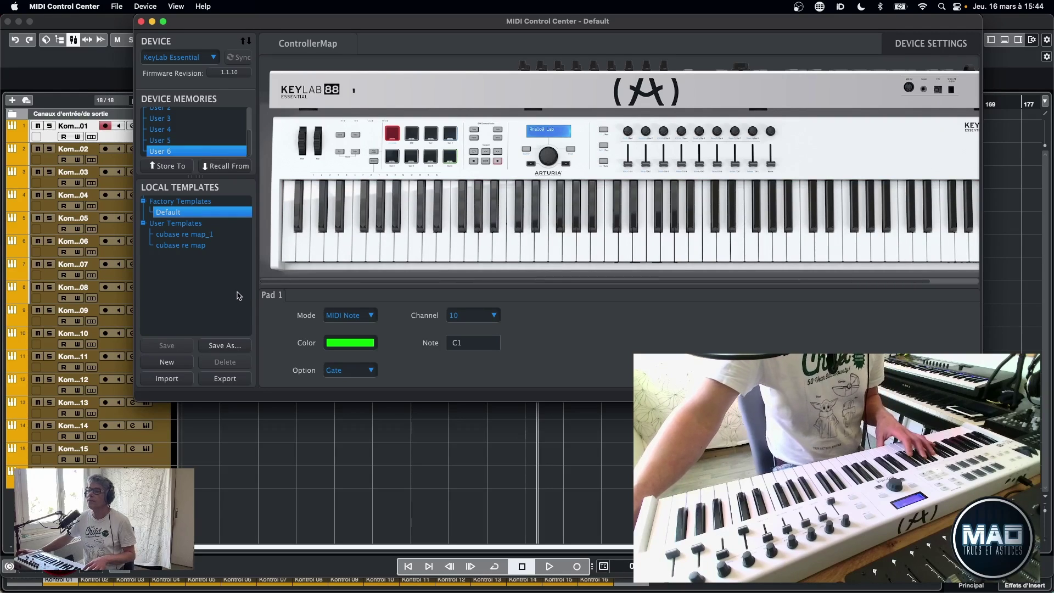
Examine the mode, channel, color and note assignments of the pads in the Default template
left_click(409, 137)
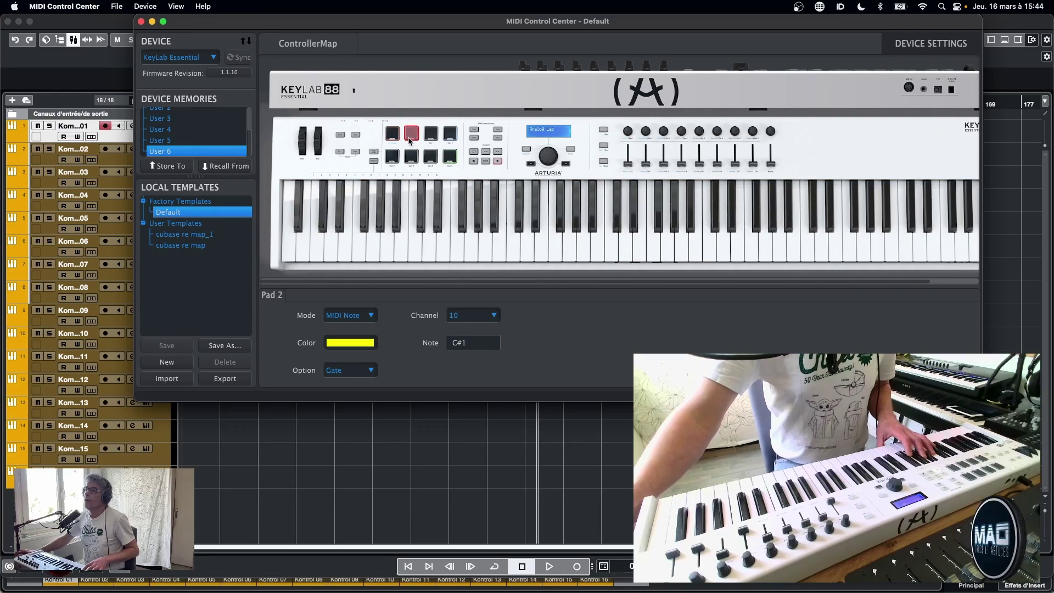
left_click(429, 138)
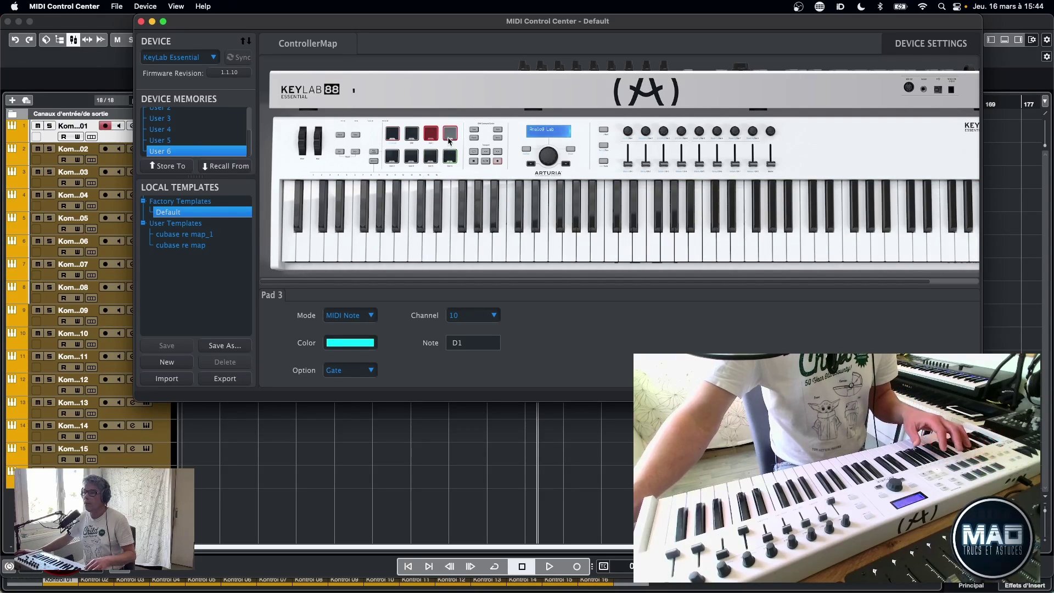
left_click(391, 159)
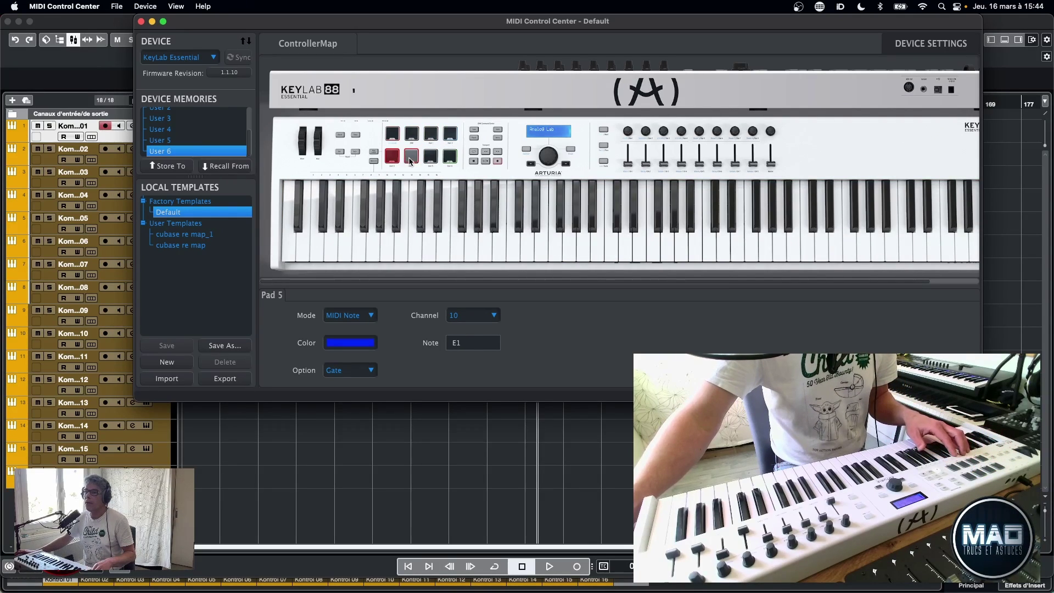
left_click(411, 159)
left_click(428, 160)
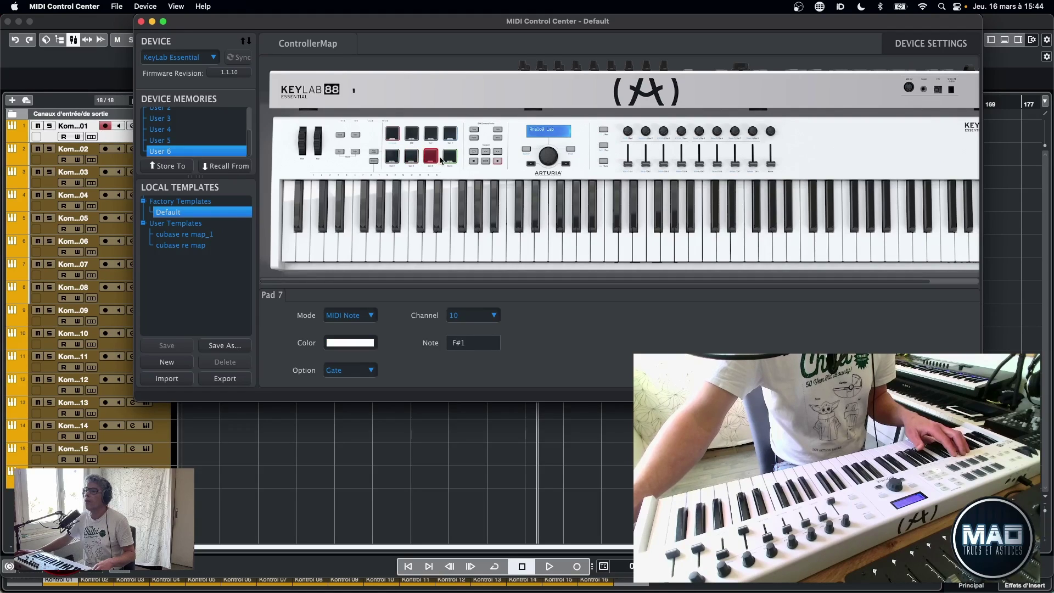
left_click(448, 158)
left_click(391, 157)
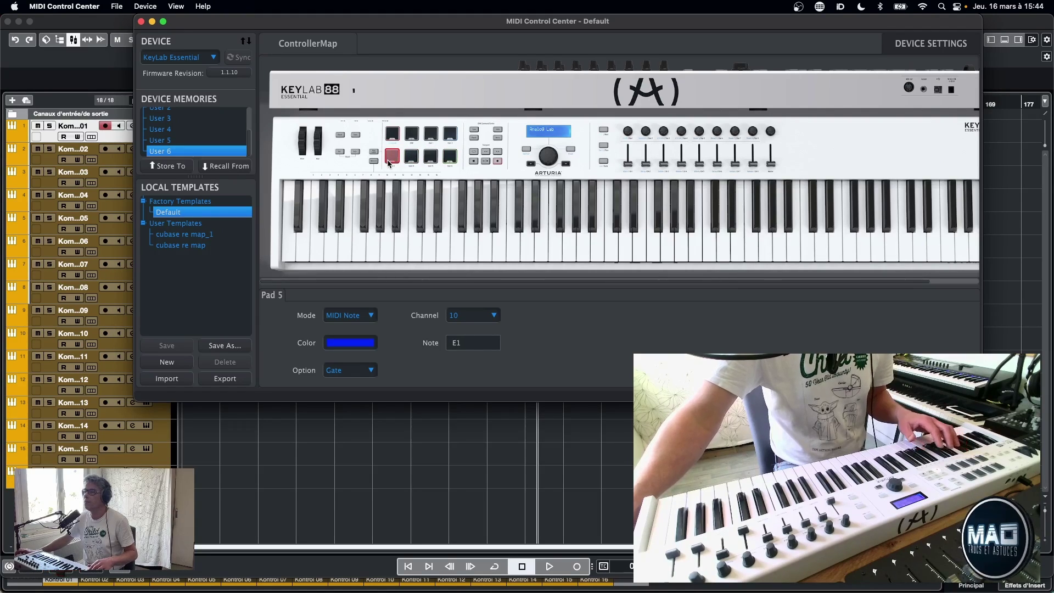
scroll(621, 170, "right", 1)
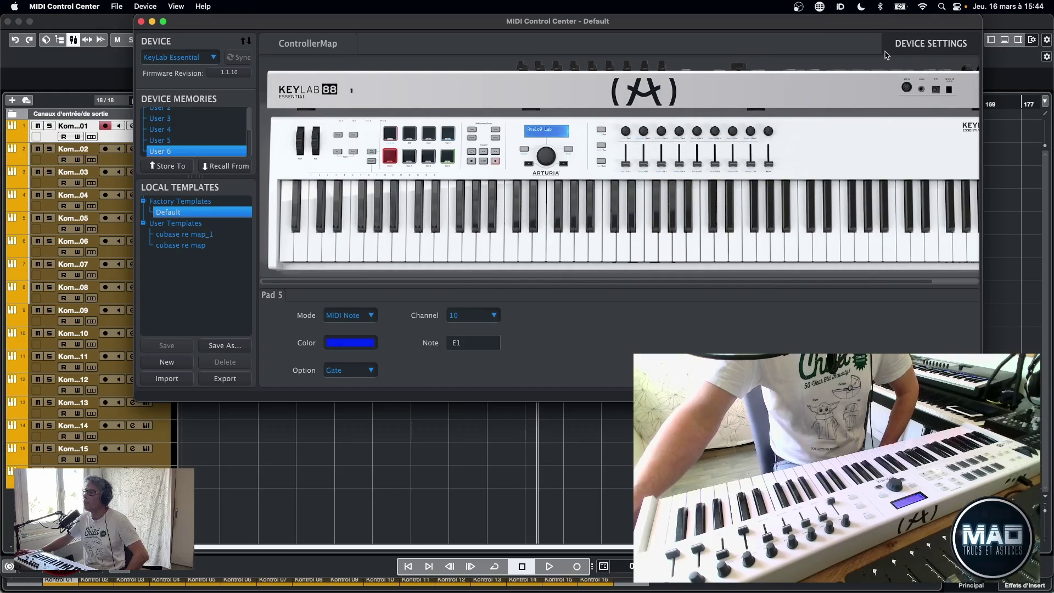
Check the DAW Mode options in the device settings, keep Mackie Control, and return to the controller map
left_click(926, 47)
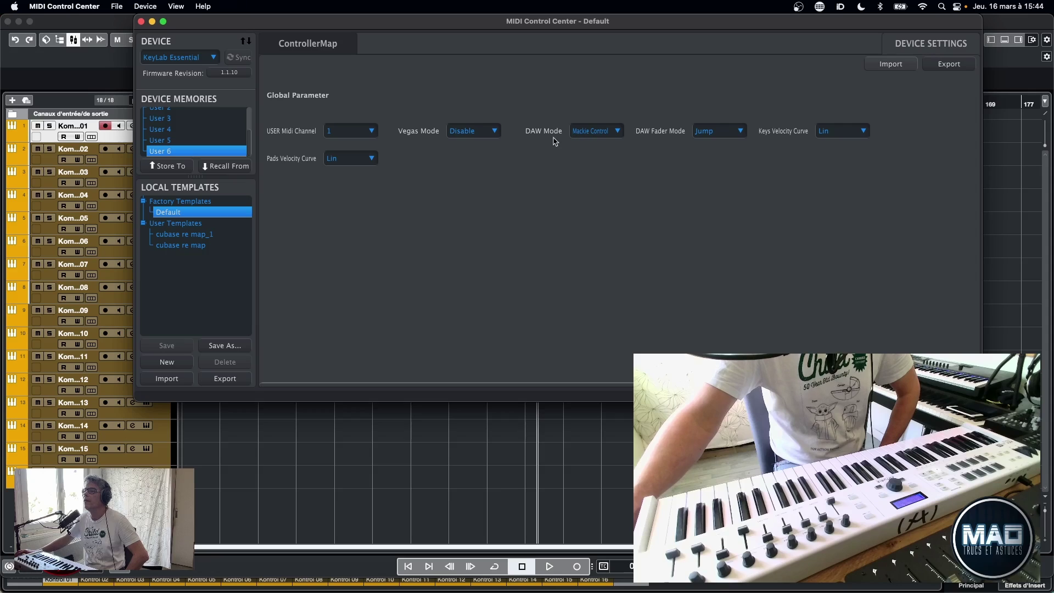
left_click(615, 135)
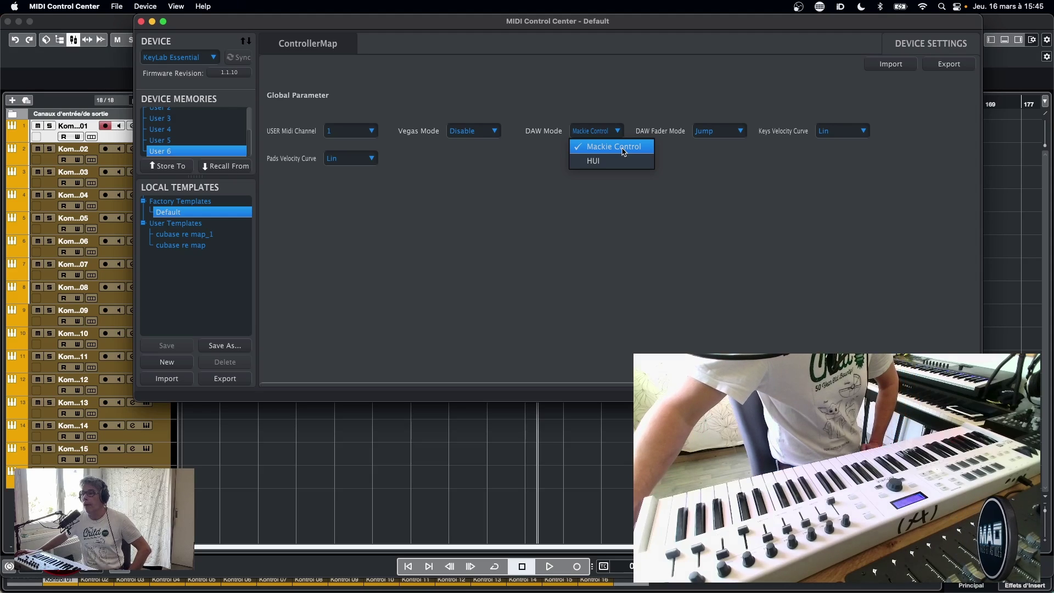
left_click(624, 149)
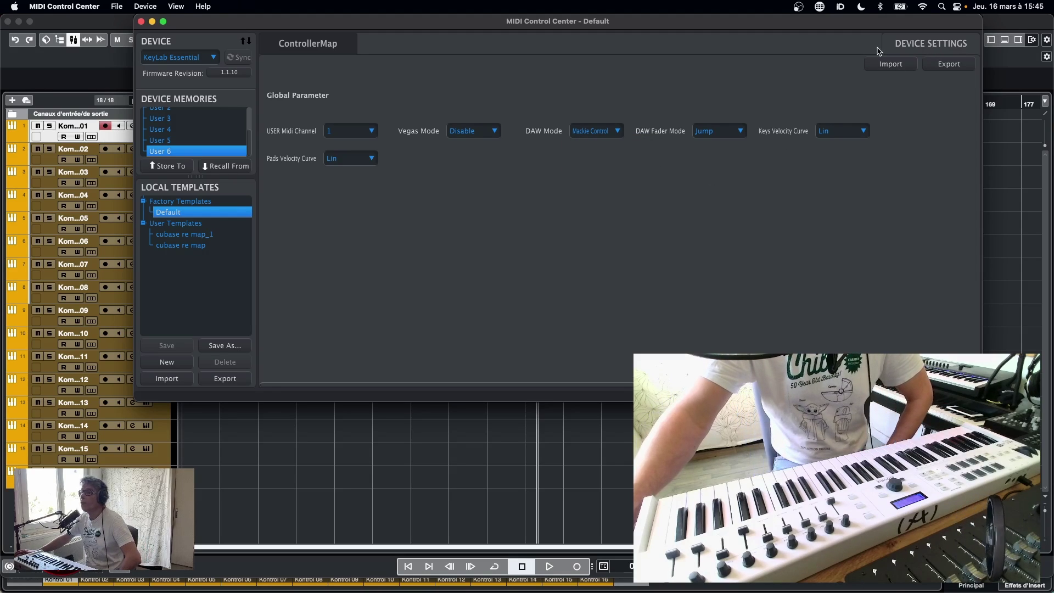
left_click(338, 48)
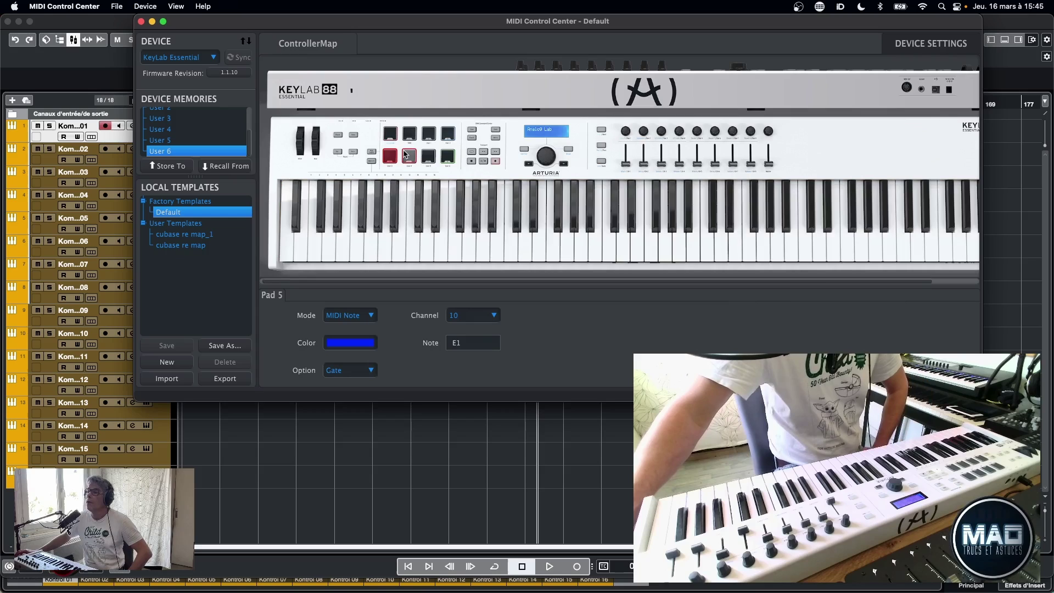
Set the mode of Pad 1 to Switched Control
left_click(388, 135)
left_click(388, 135)
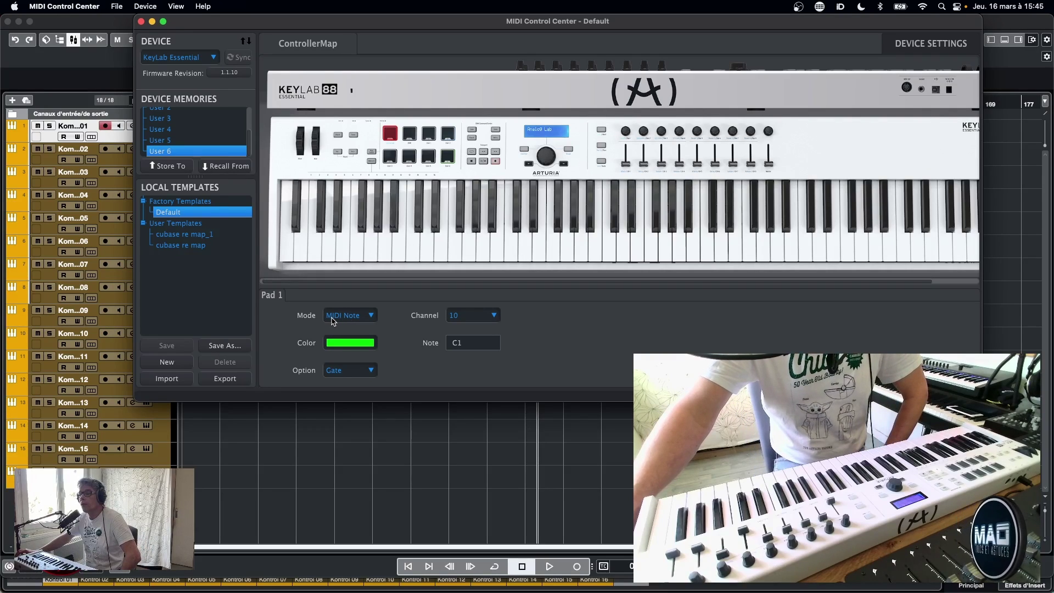
left_click(362, 317)
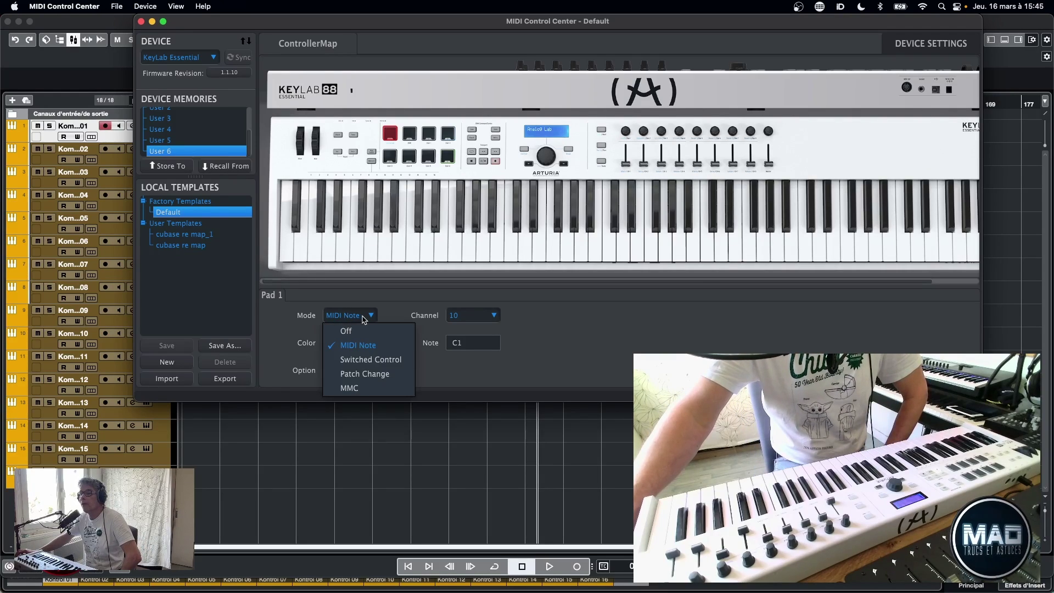
left_click(367, 360)
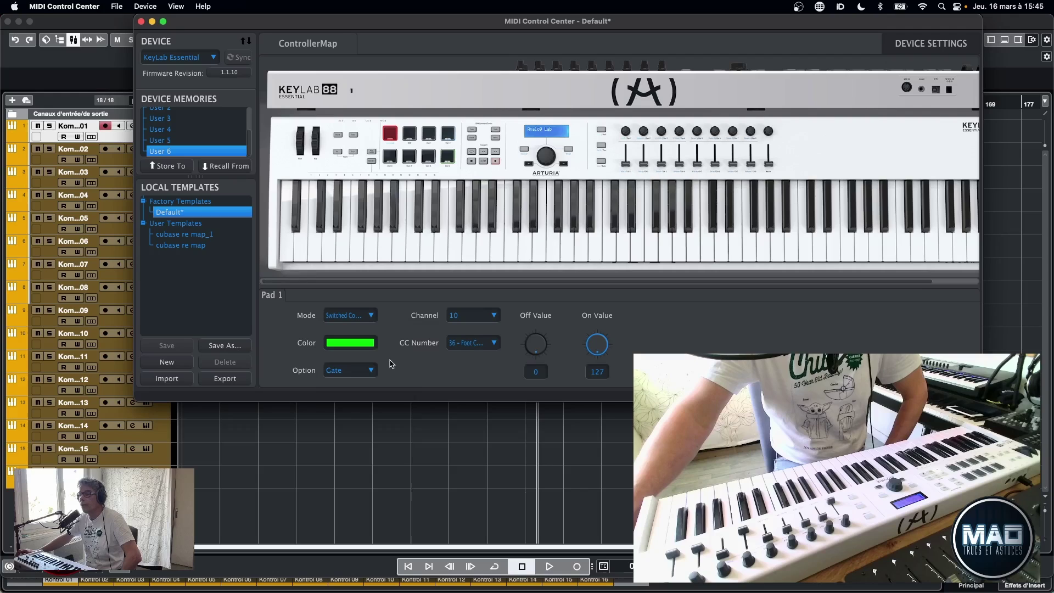
Set Pad 1 to channel 1 and its CC number to 20 - Undefined
left_click(469, 317)
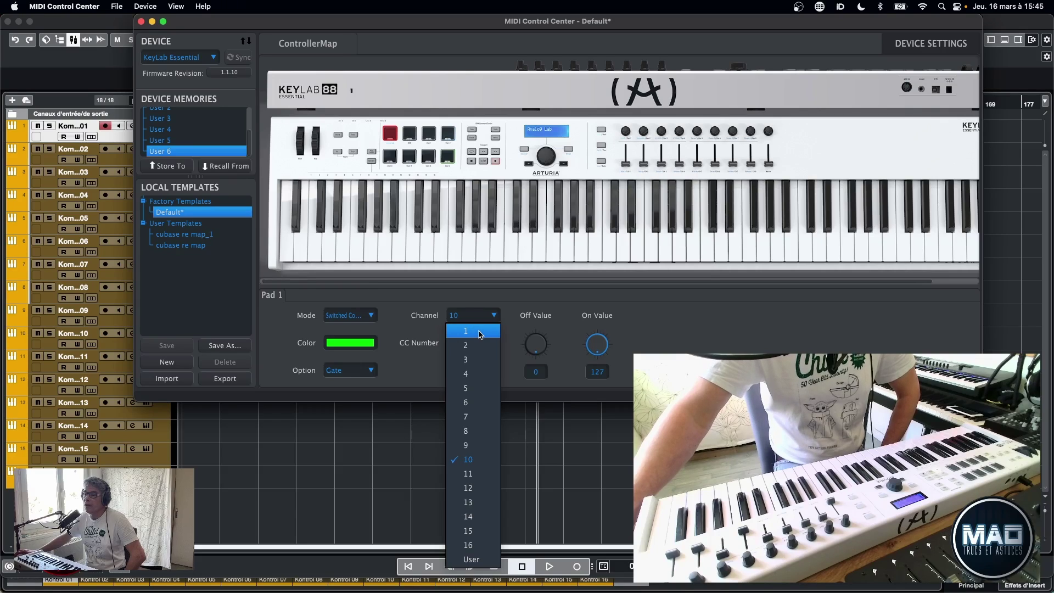
left_click(480, 332)
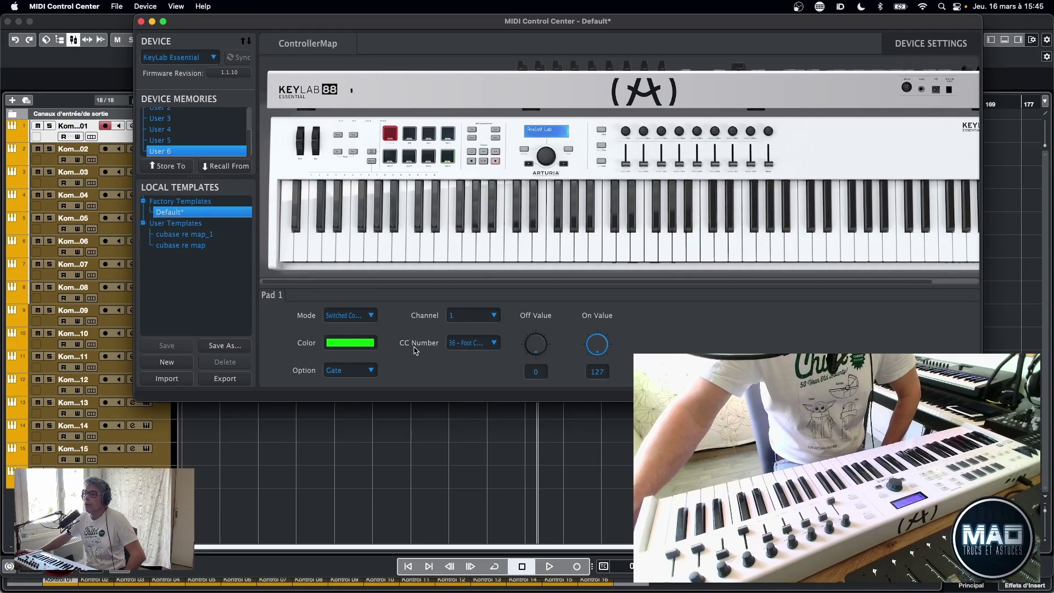
left_click(477, 343)
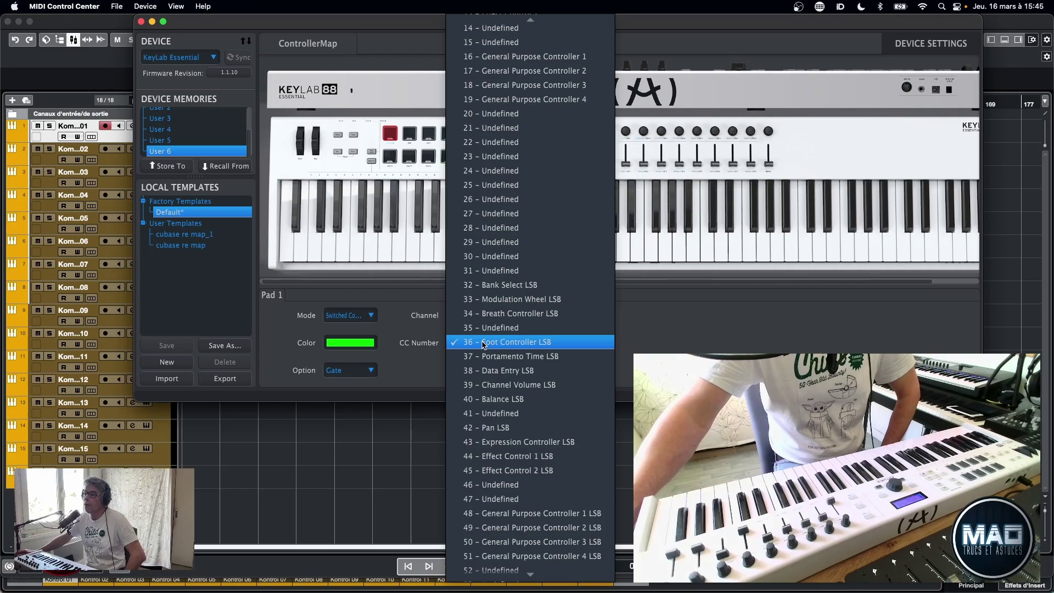
left_click(534, 113)
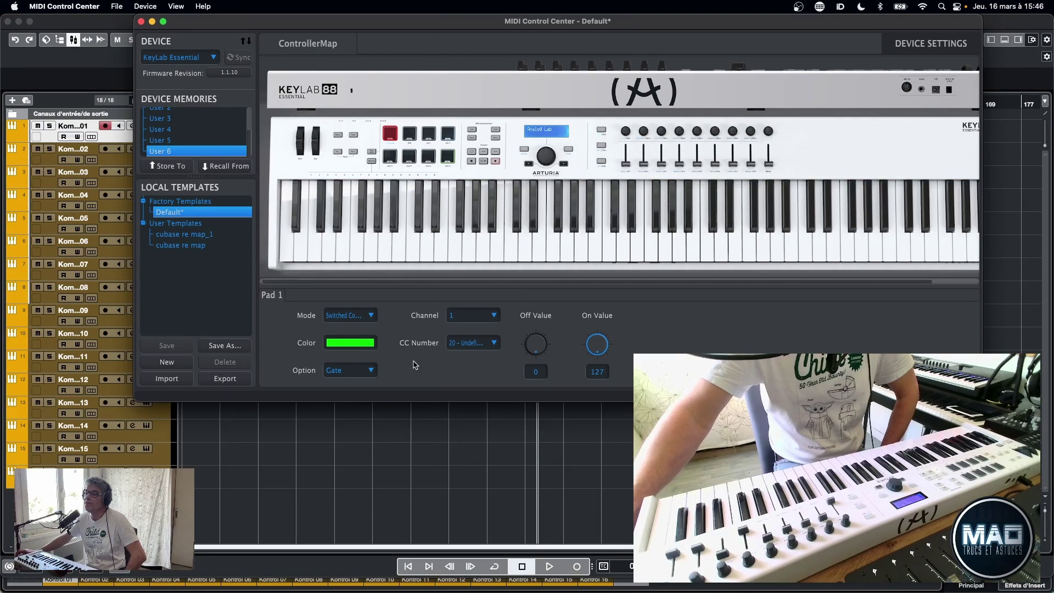
Try both trigger options for Pad 1, Toggle and Gate, and leave it on Toggle
left_click(369, 372)
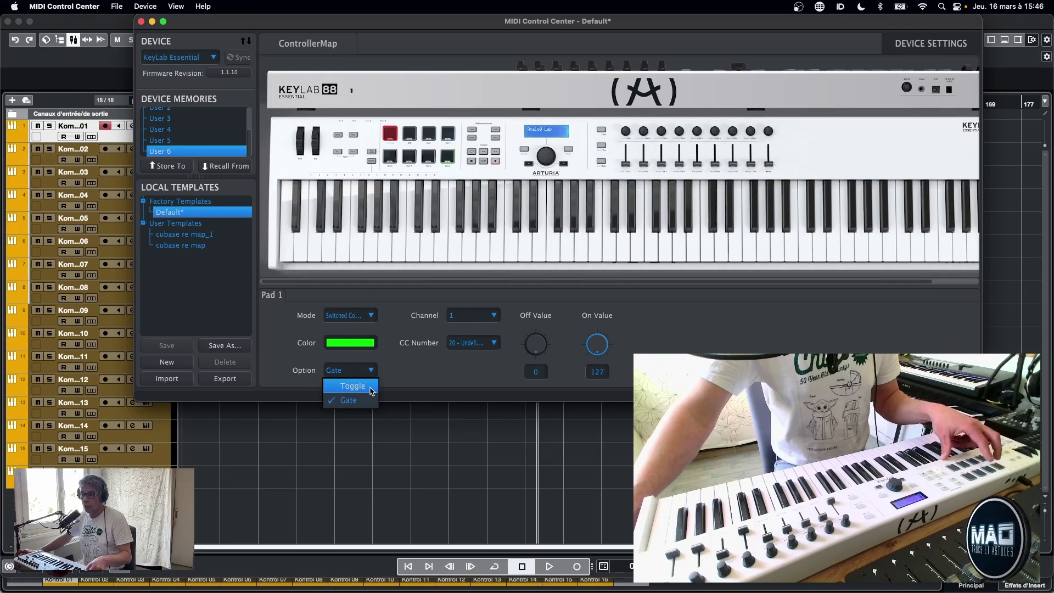
left_click(372, 390)
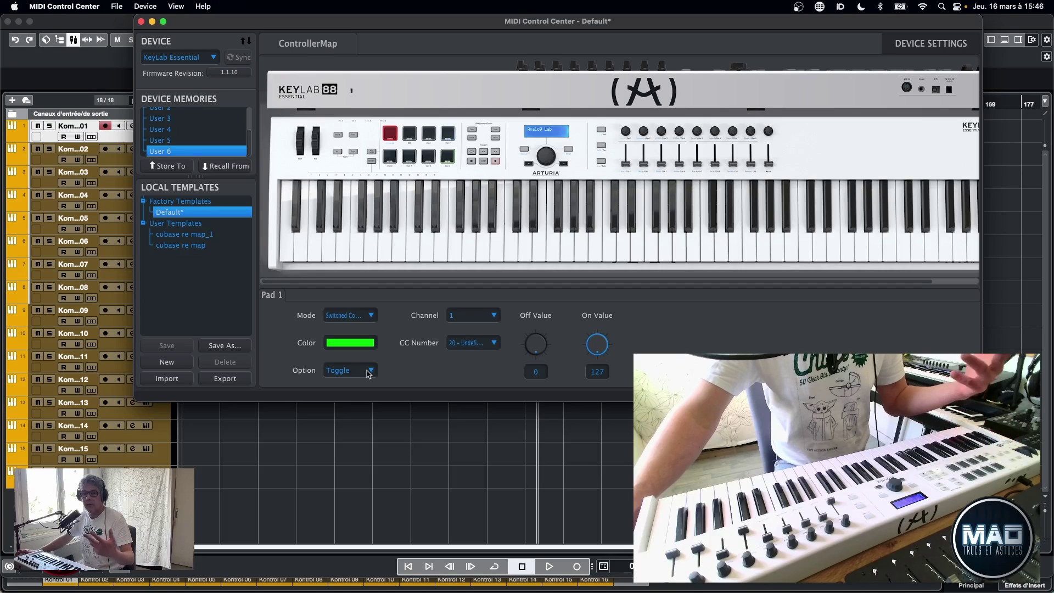
left_click(372, 371)
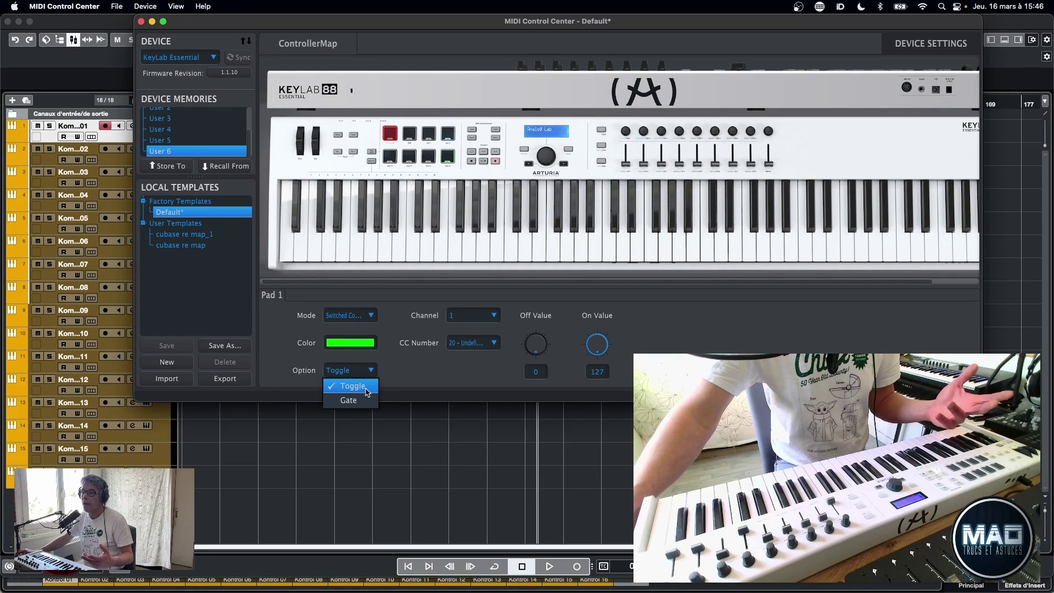
left_click(368, 398)
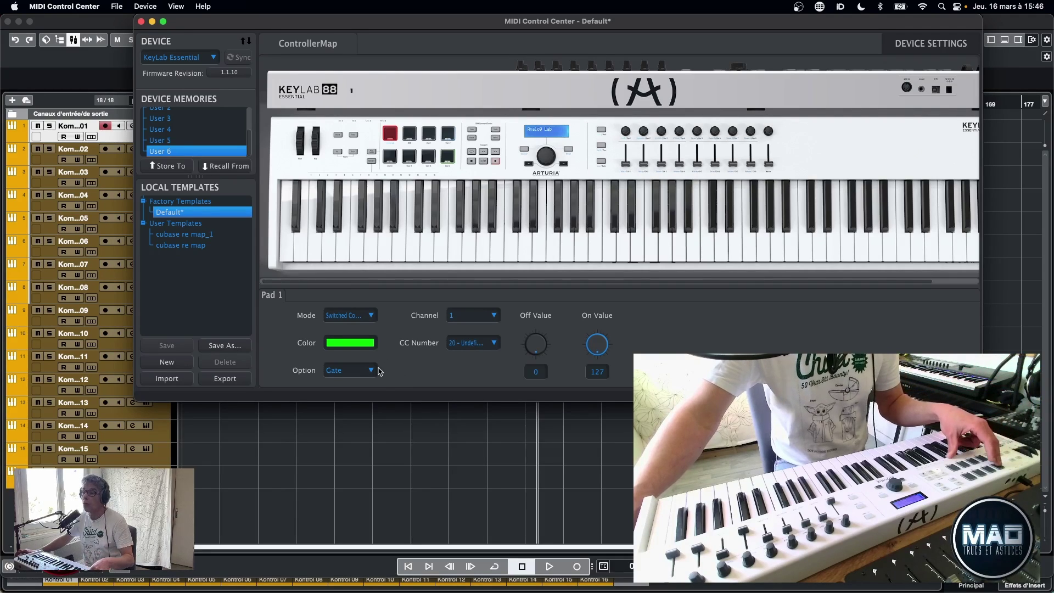
left_click(371, 370)
left_click(354, 380)
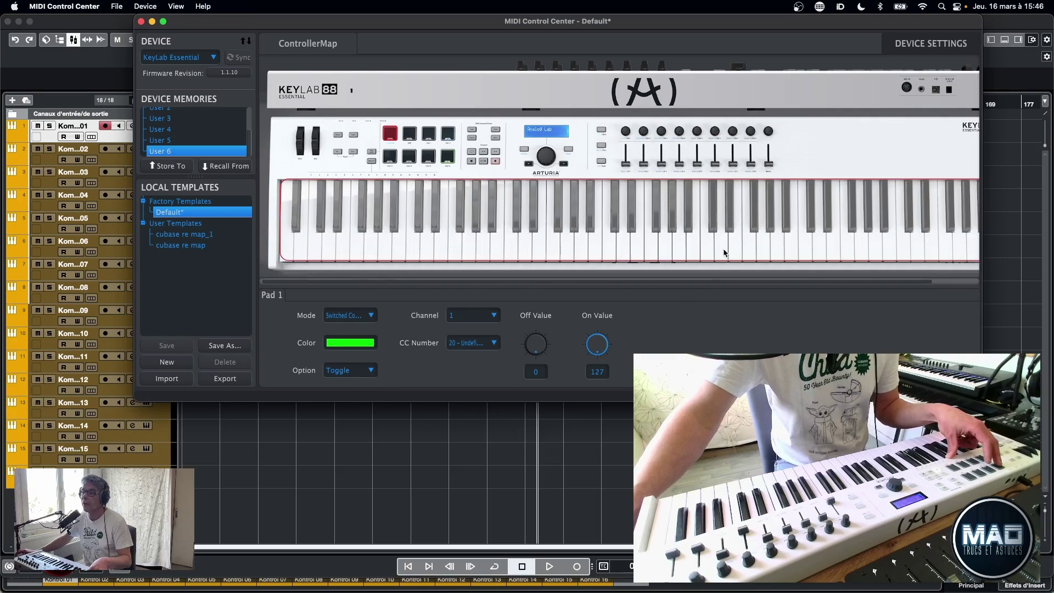
left_click_drag(634, 29, 622, 79)
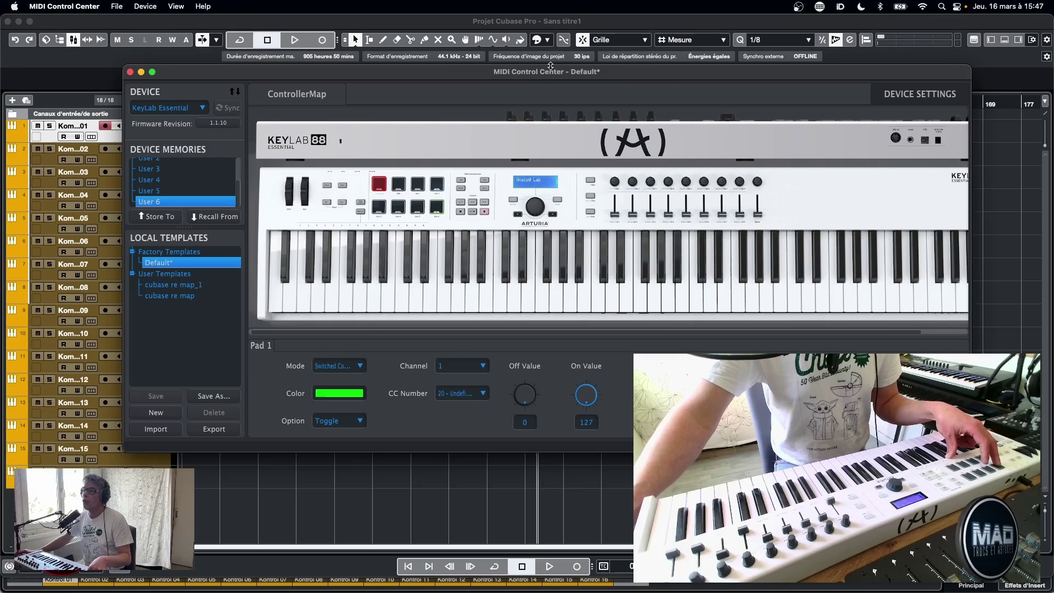
left_click_drag(546, 80, 549, 39)
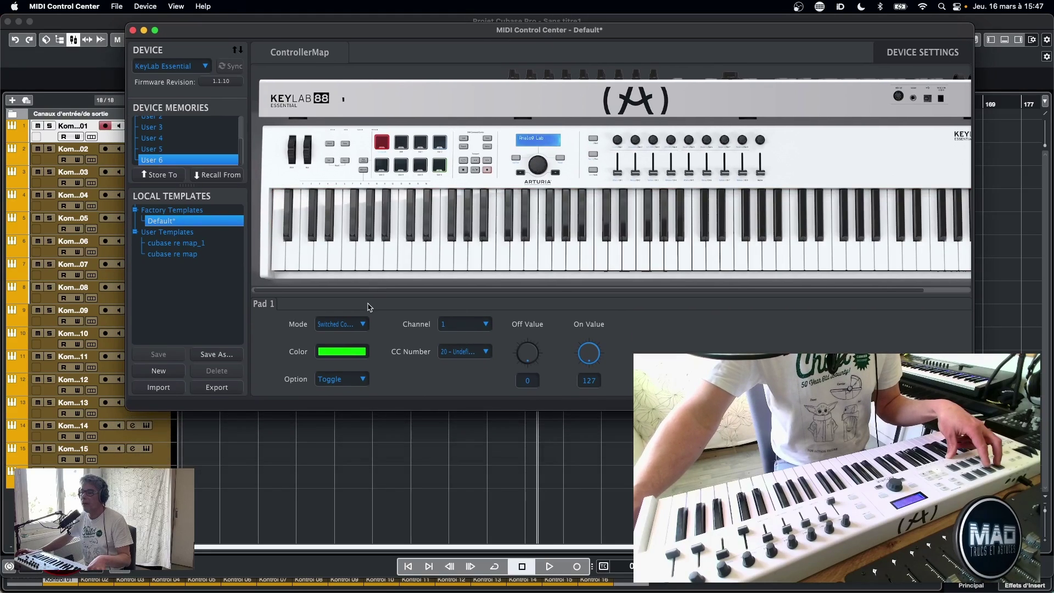
left_click(341, 350)
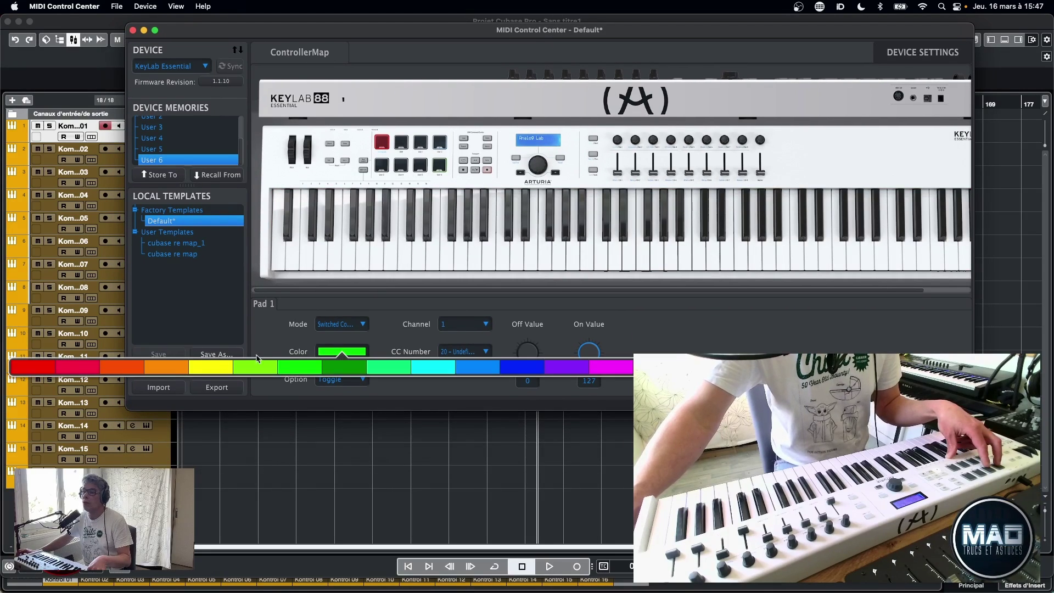
left_click(387, 342)
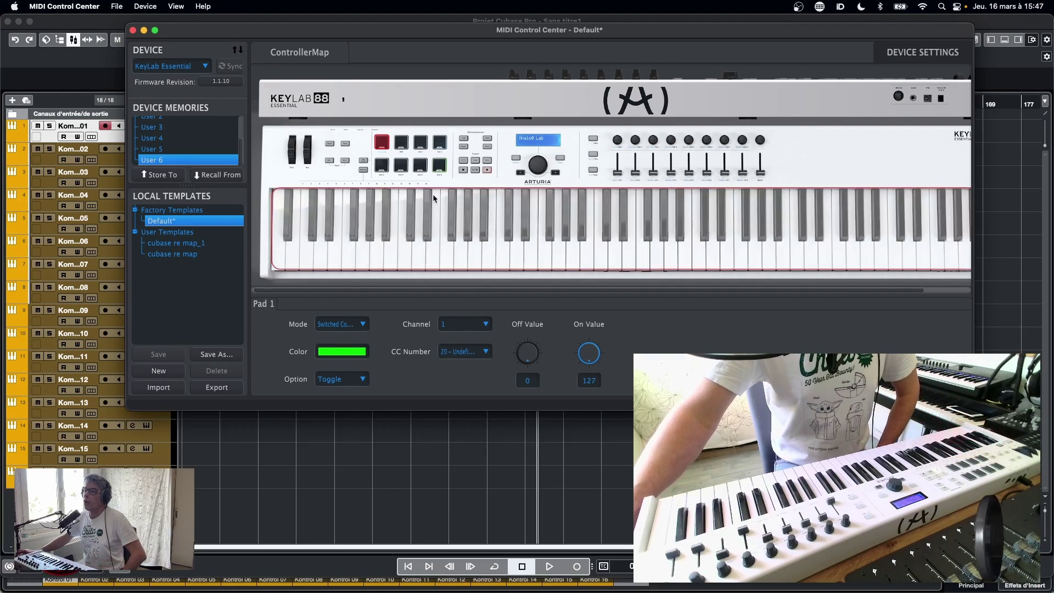
Set Pad 2's channel to User and its mode to Switched Control
left_click(402, 144)
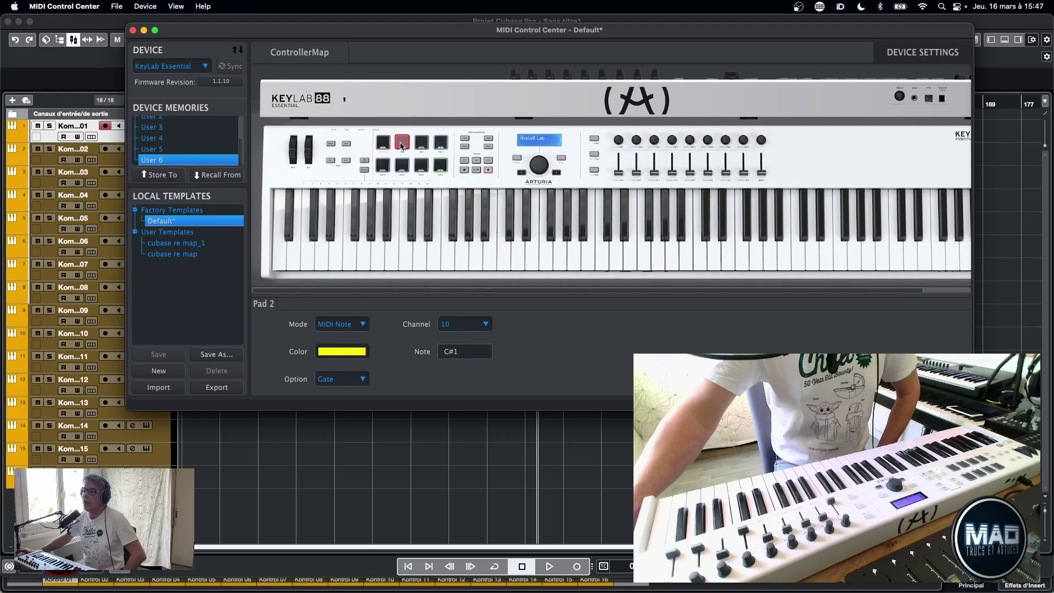
left_click(477, 325)
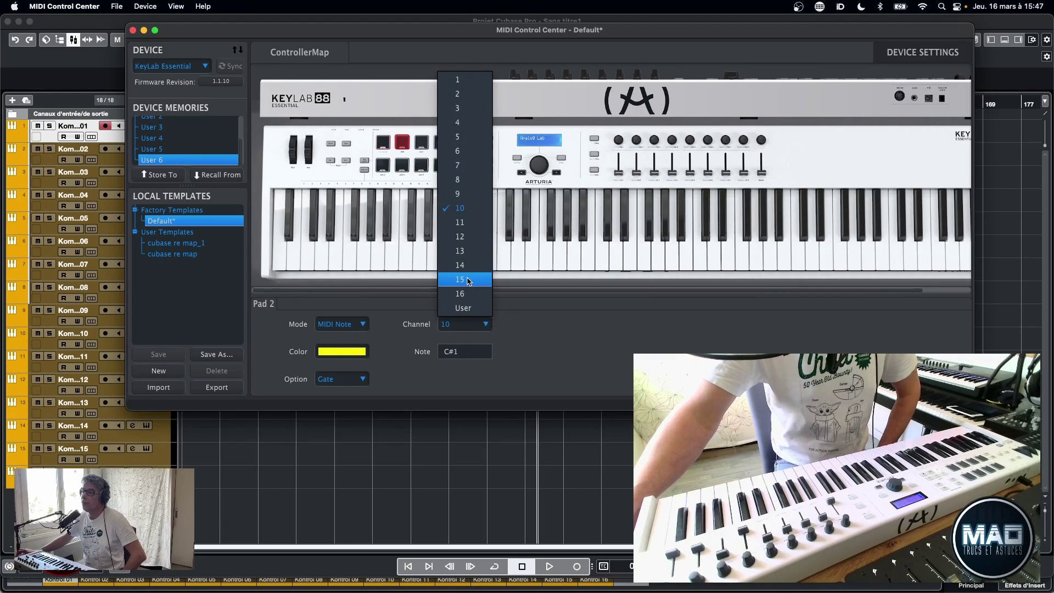
left_click(469, 309)
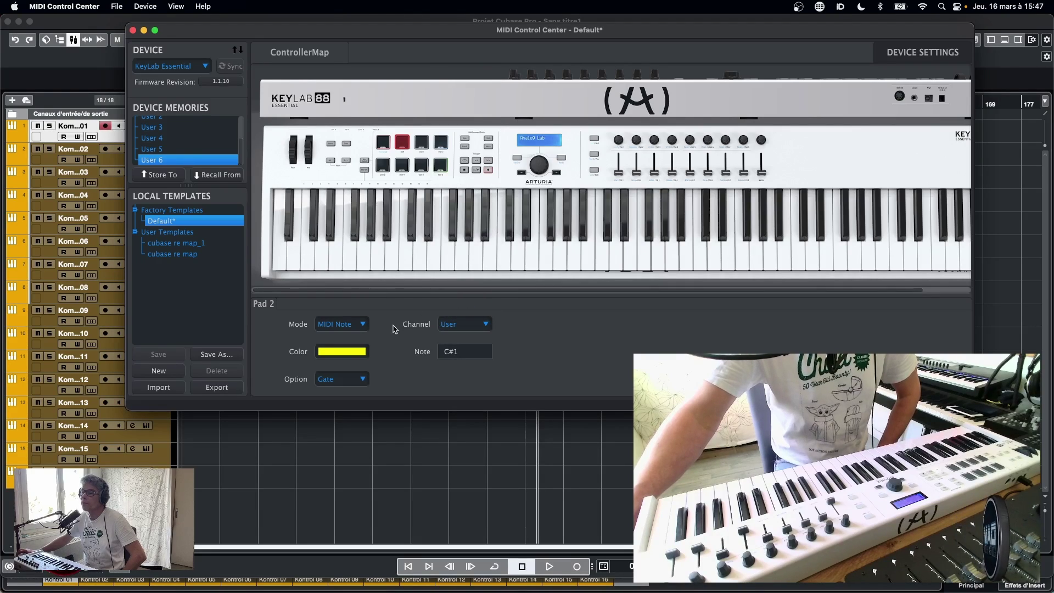
left_click(460, 324)
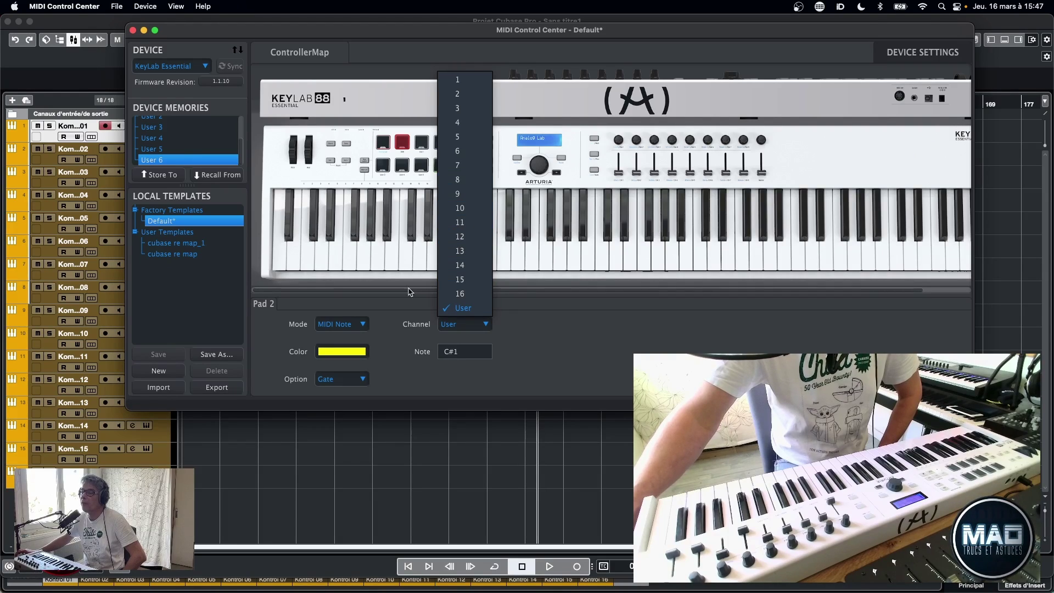
left_click(381, 329)
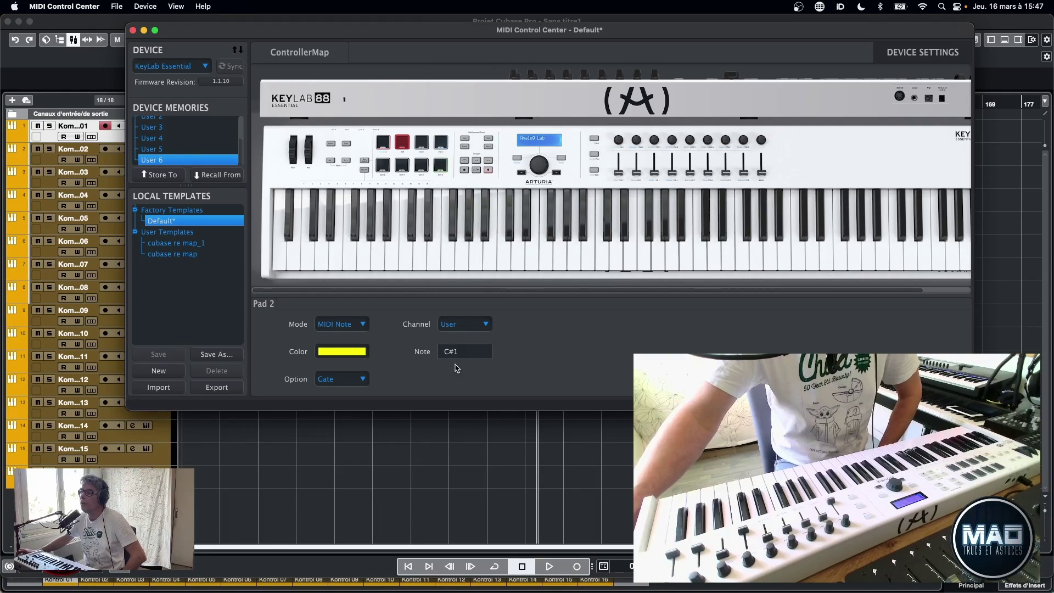
left_click(367, 331)
left_click(366, 367)
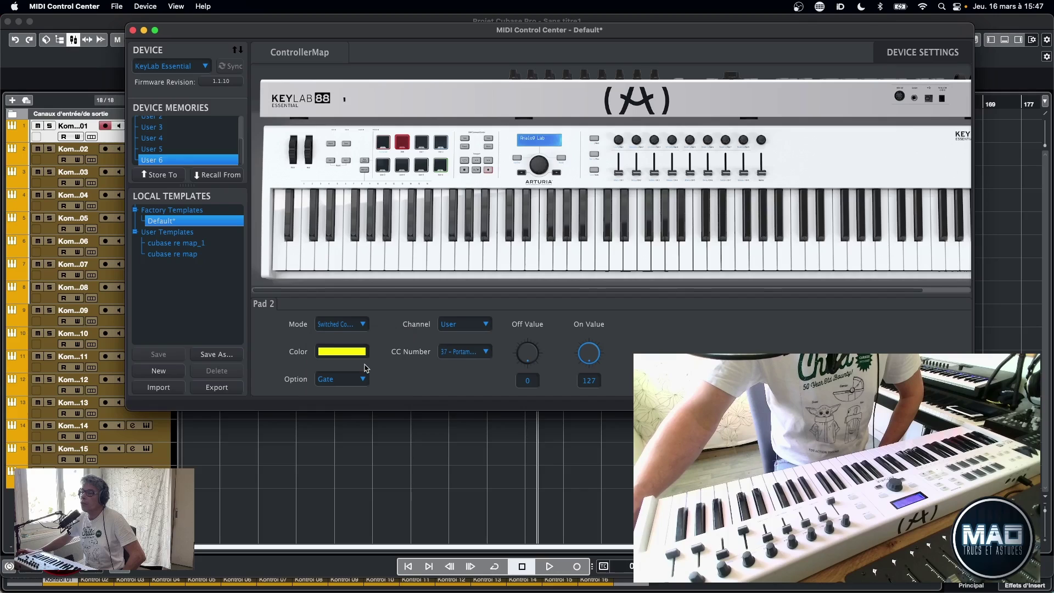
Assign CC number 24 - Undefined to Pad 2 and set its option to Toggle
left_click(453, 354)
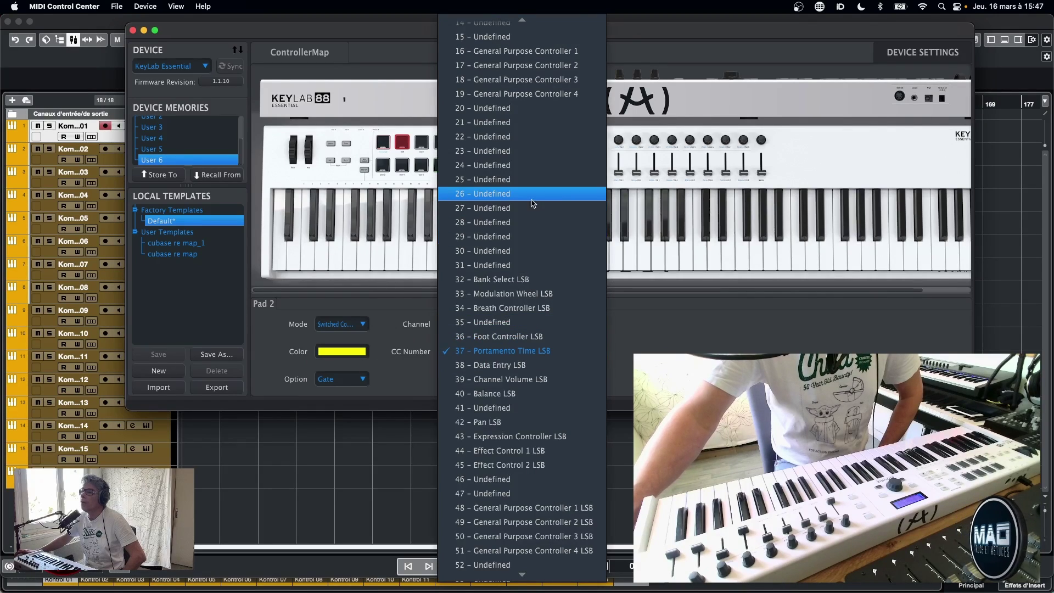
left_click(508, 167)
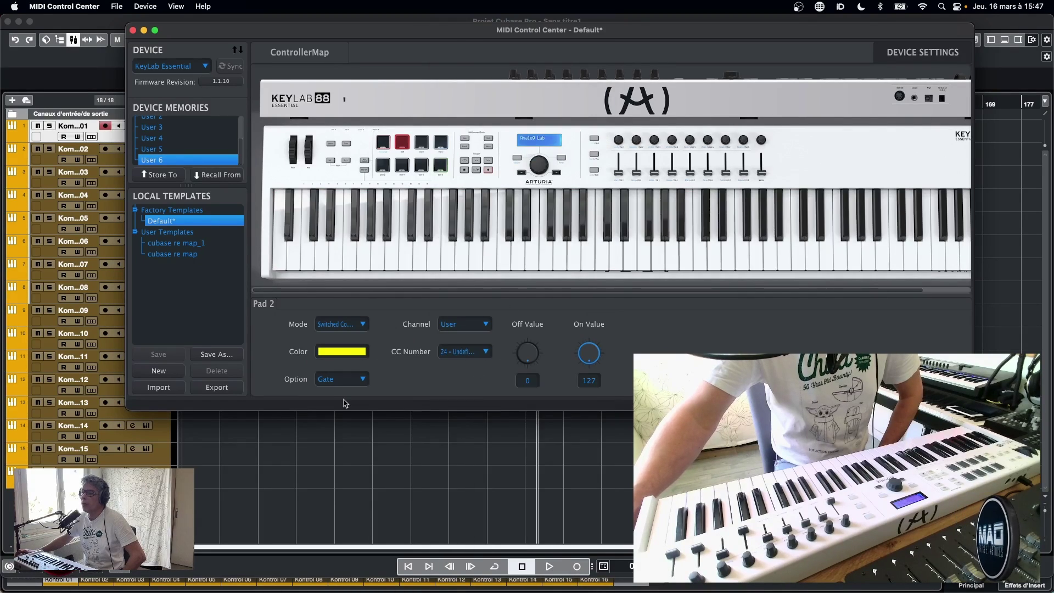
left_click(357, 383)
left_click(347, 394)
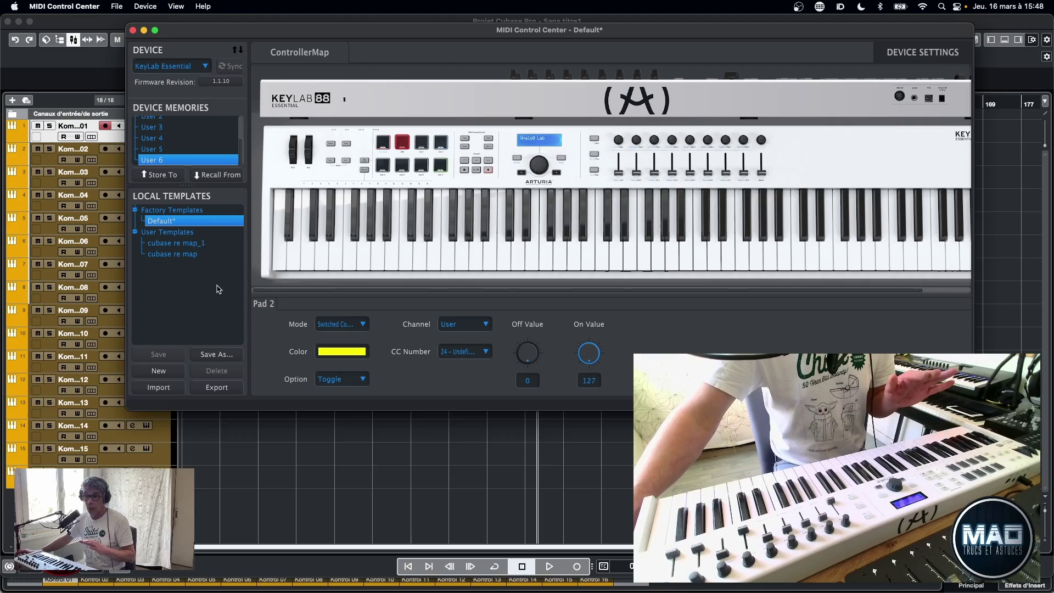
Save the edited Default template as a new user template, keeping the name Default, and close MIDI Control Center
left_click(228, 360)
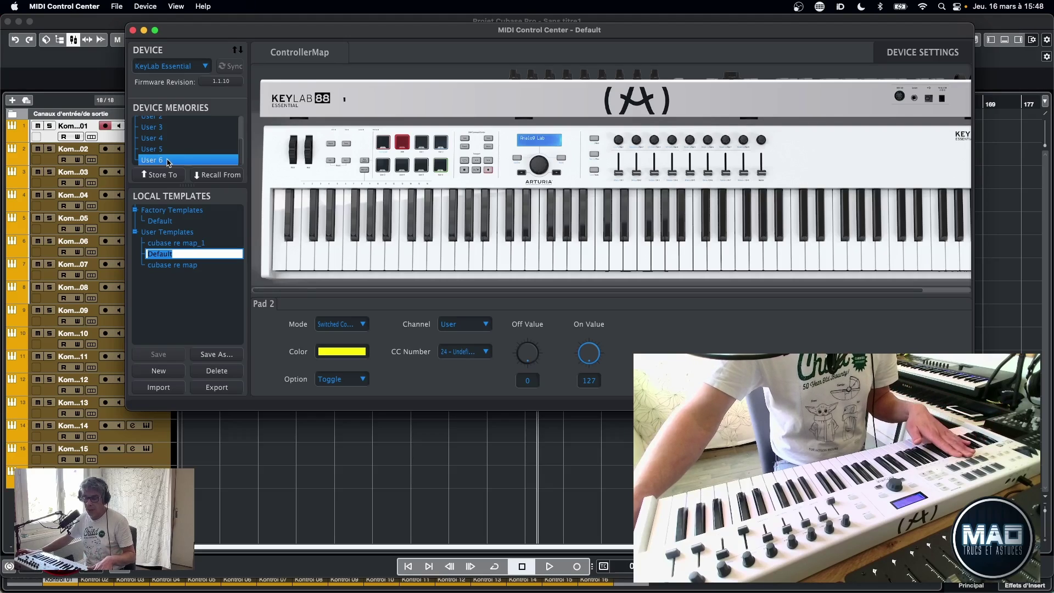
left_click(133, 30)
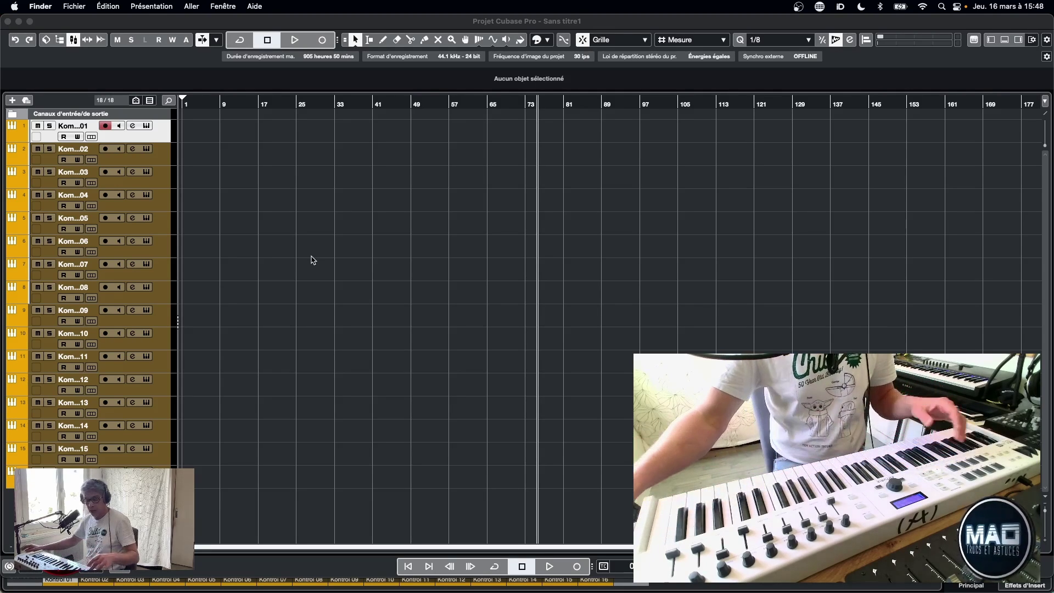
Switch to the Cubase project, widen the track list slightly and show the MixConsole in the lower zone
scroll(310, 259, "left", 1)
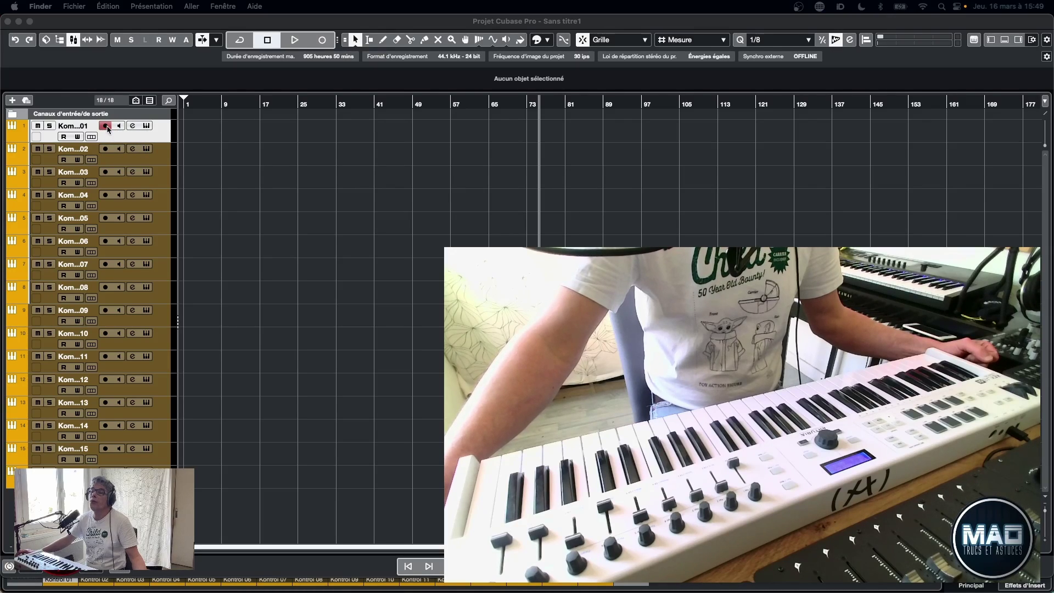
left_click(177, 321)
left_click_drag(178, 322, 205, 321)
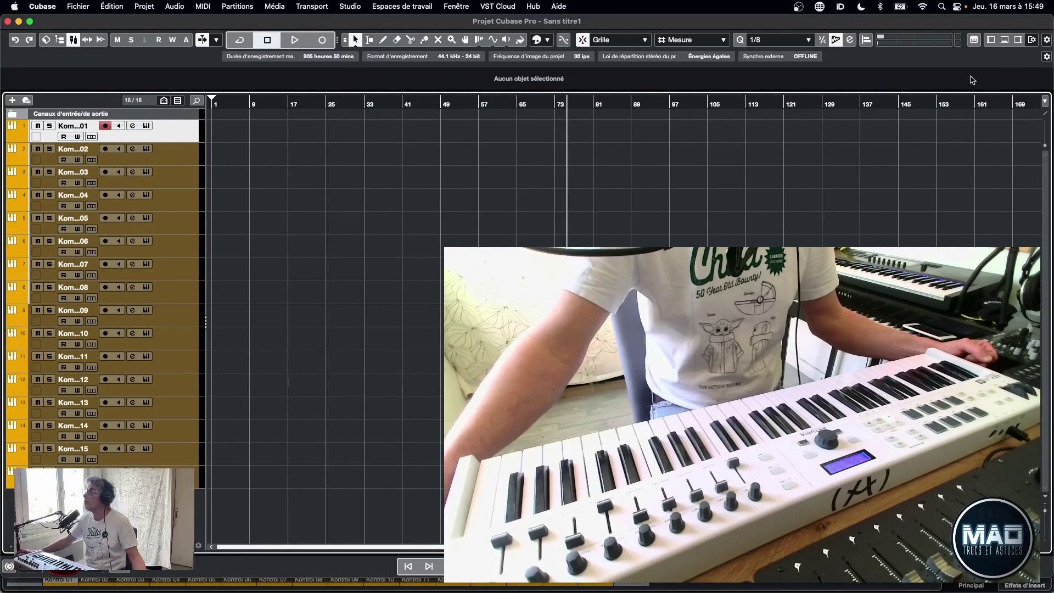
left_click(1004, 40)
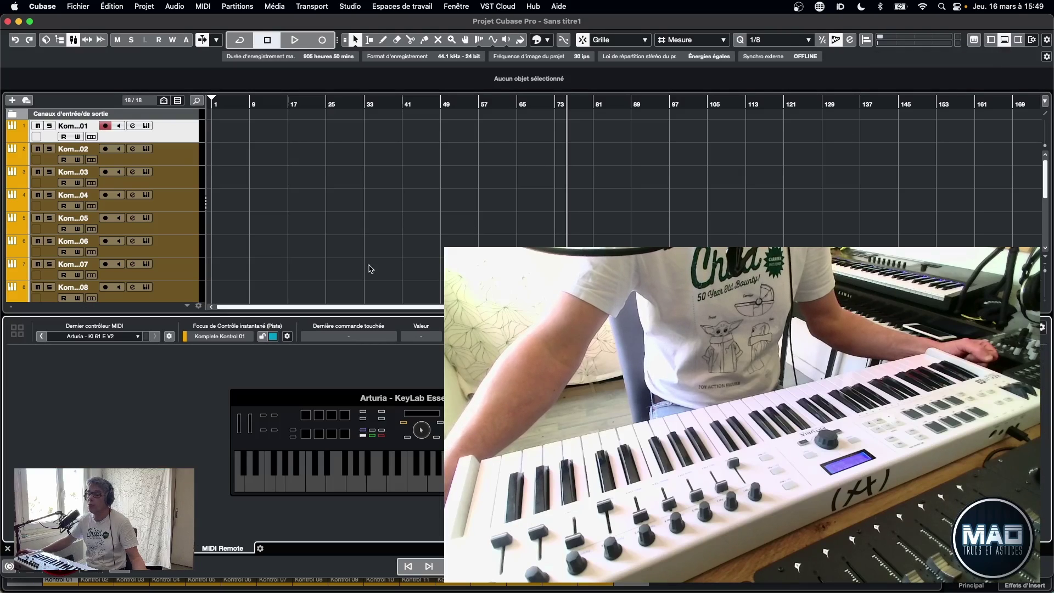
key("alt+F3")
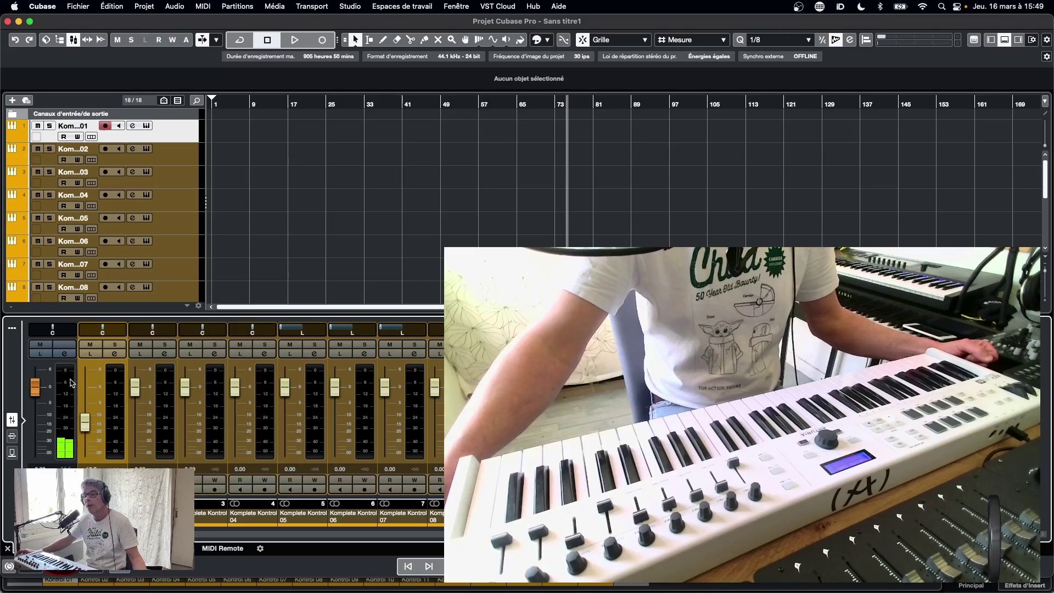
Choose the mute function (Rendre muet) of the Komplete Kontrol 01 channel for MIDI Remote assignment
right_click(93, 346)
mouse_move(198, 350)
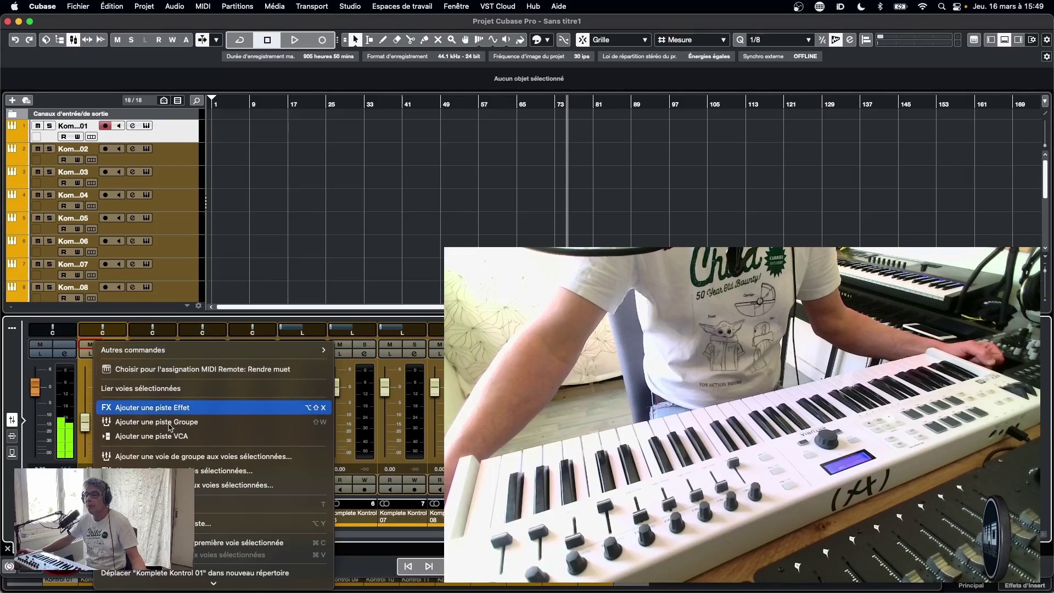
left_click(160, 370)
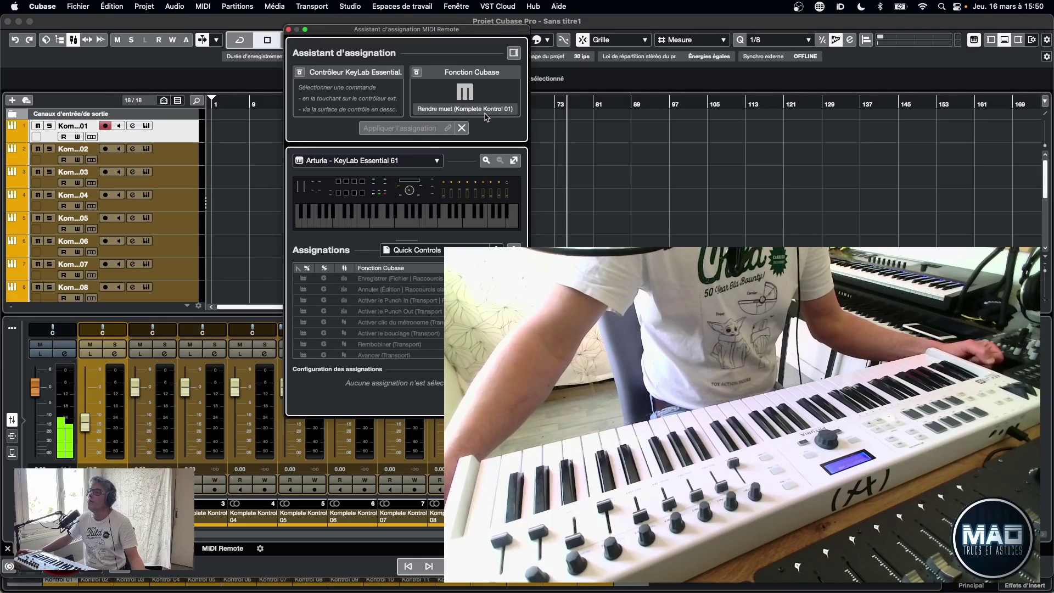
Switch the mapping assistant to the Arturia - KI 61 E V2 surface and assign Pan gauche-droit to its first pad
left_click(437, 162)
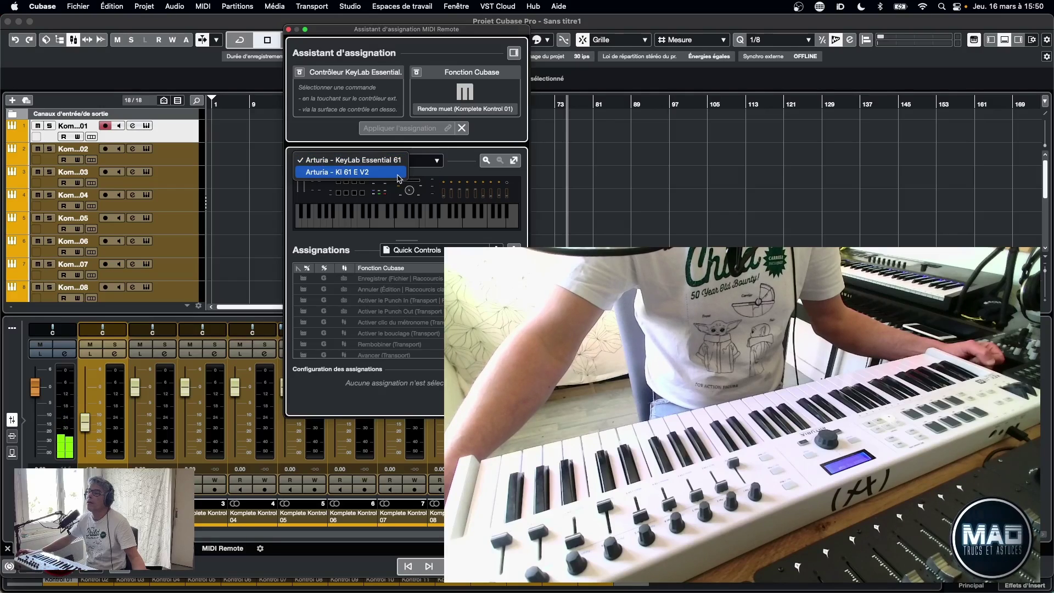
left_click(434, 161)
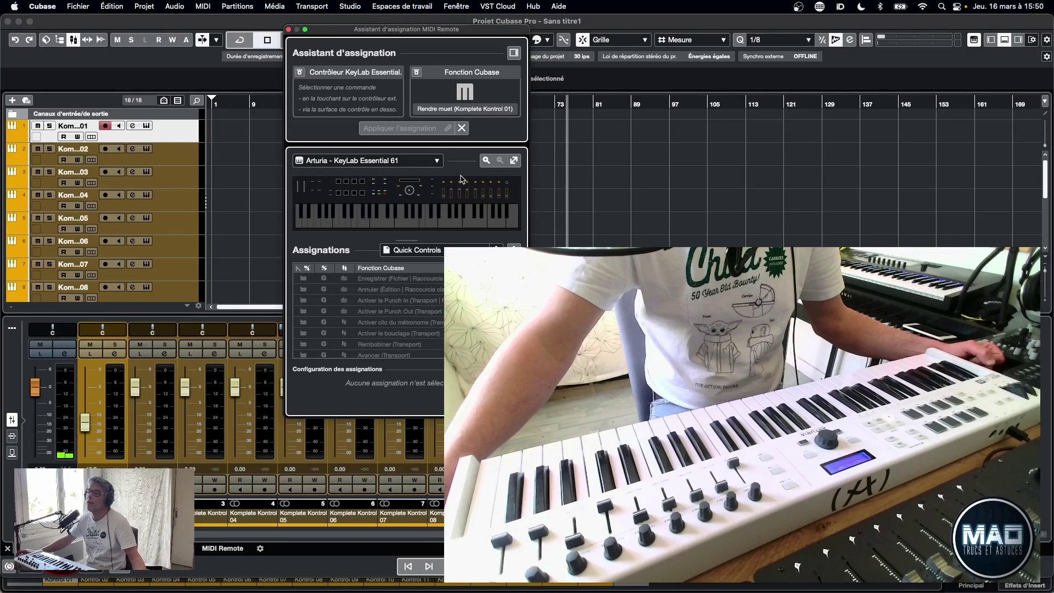
left_click(431, 163)
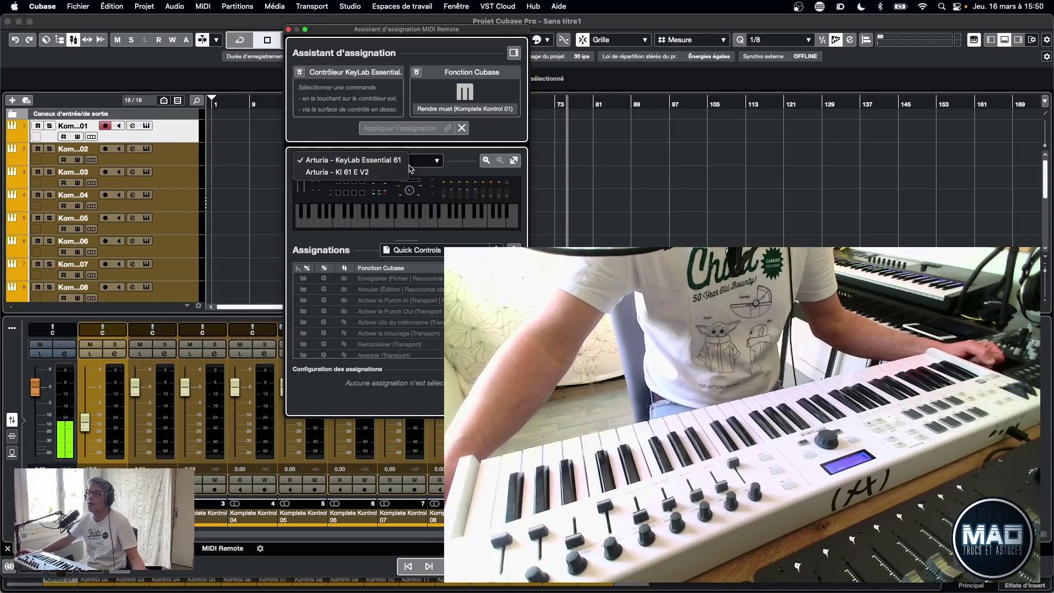
left_click(332, 180)
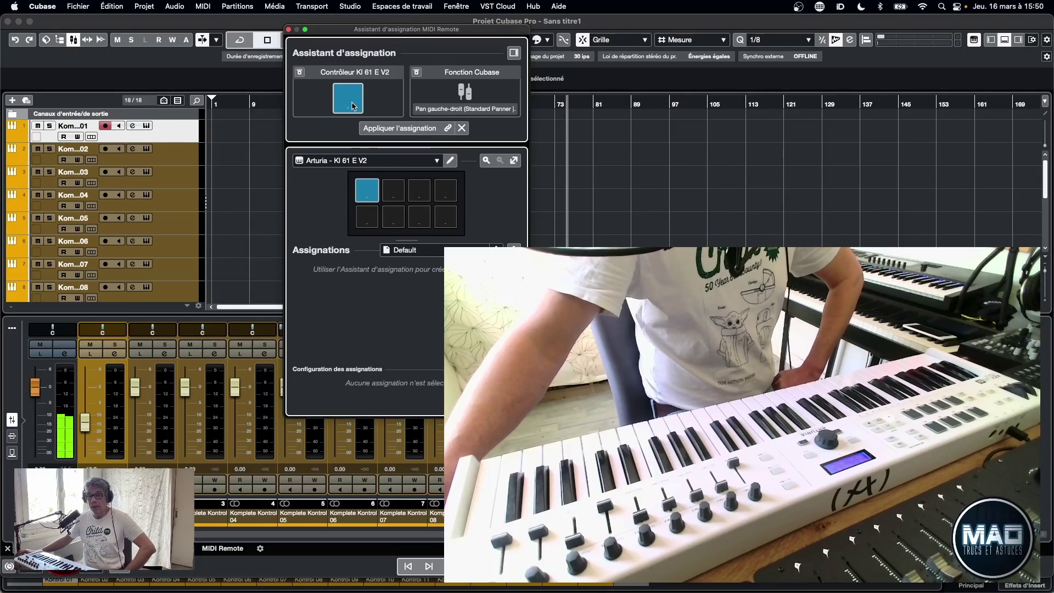
left_click(399, 129)
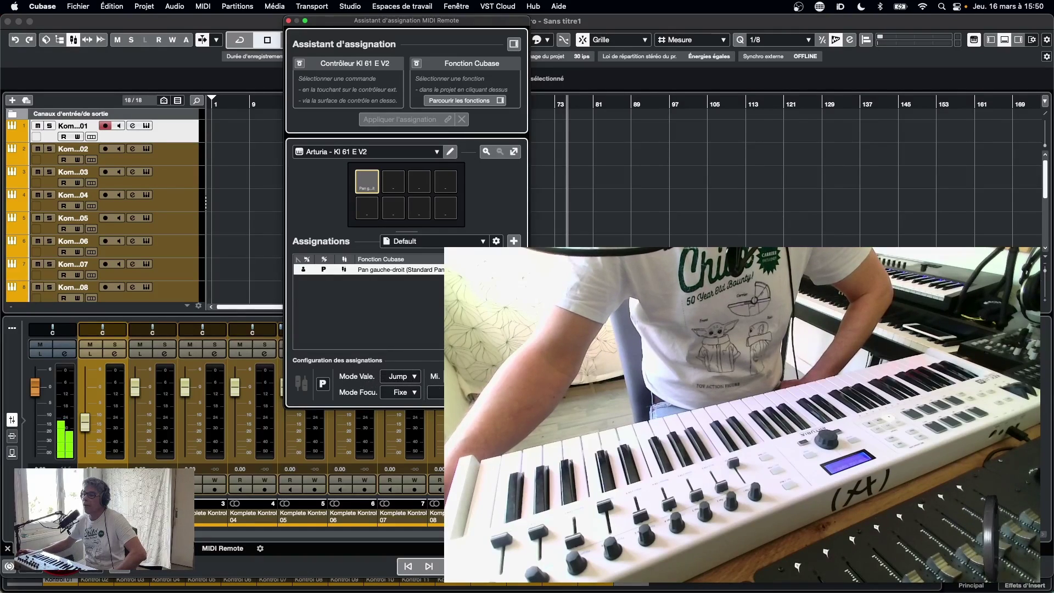
Set the first pad assignment's value mode to Toggle, keep its focus mode on Fixe, and close the mapping assistant
left_click(413, 379)
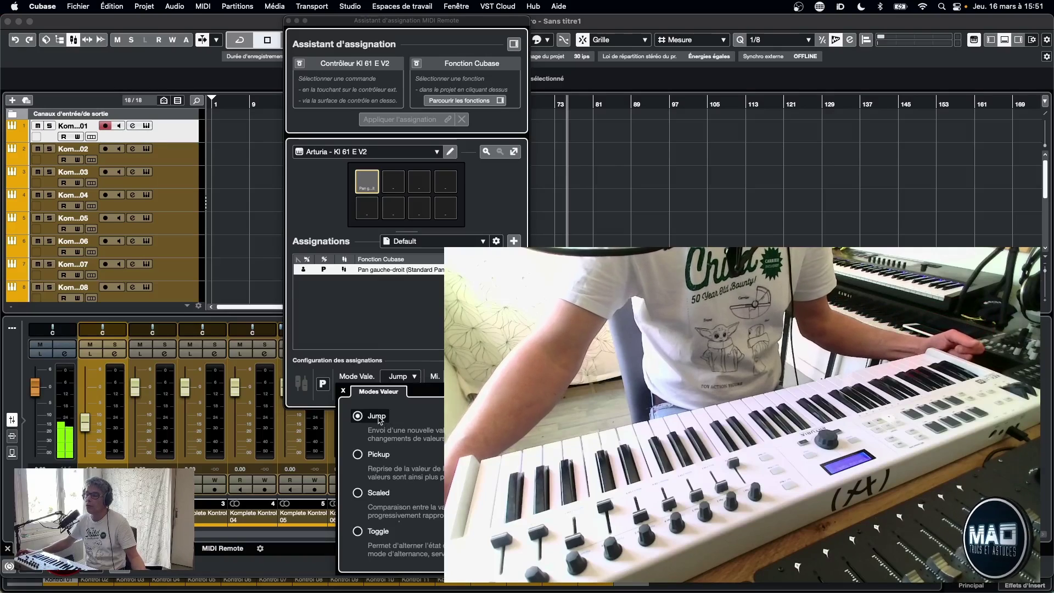
left_click(358, 531)
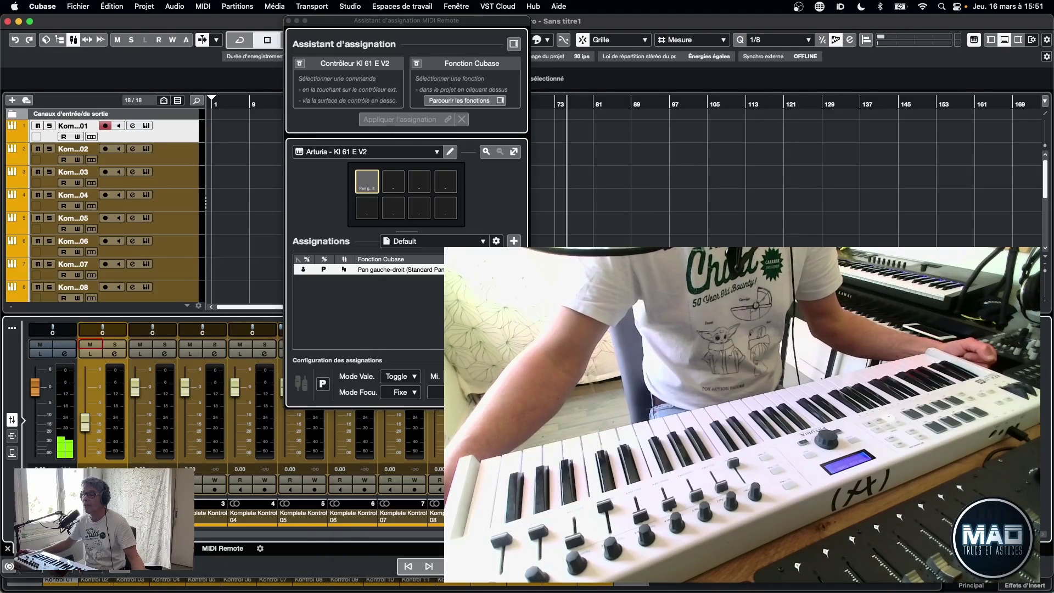
left_click(409, 394)
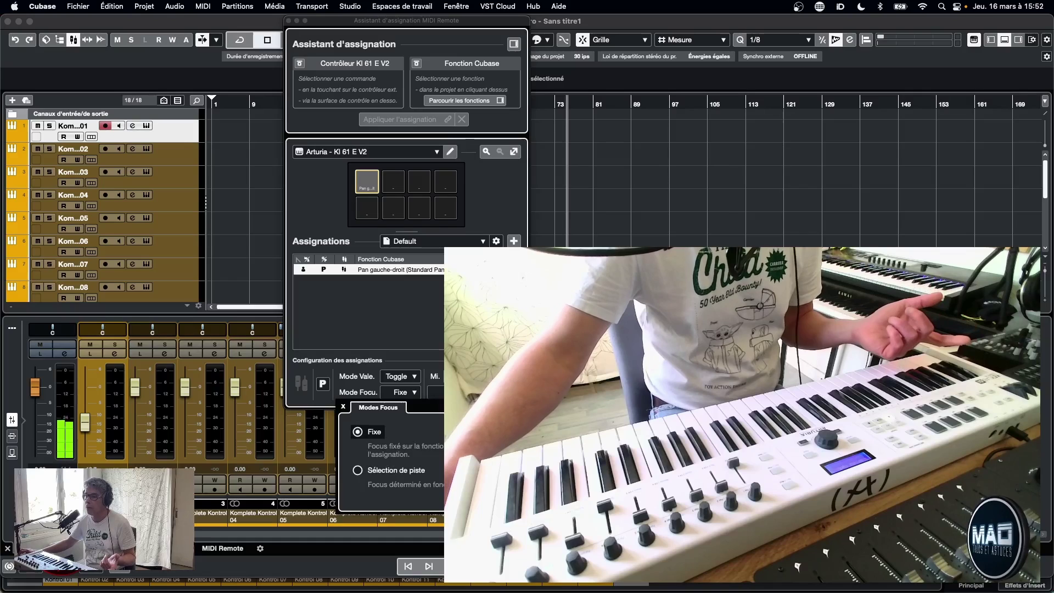
left_click(356, 437)
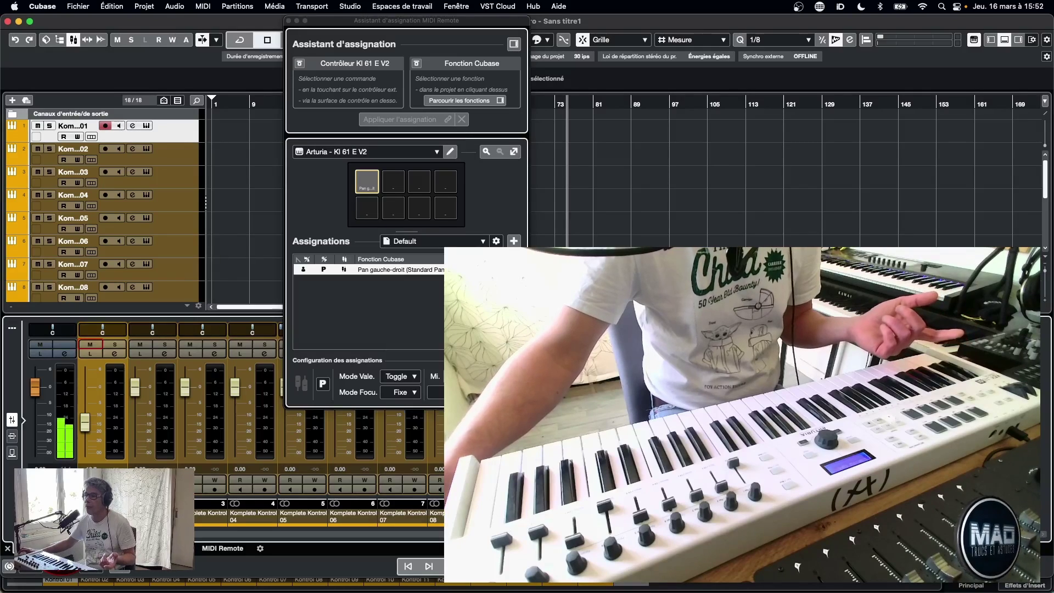
left_click(289, 21)
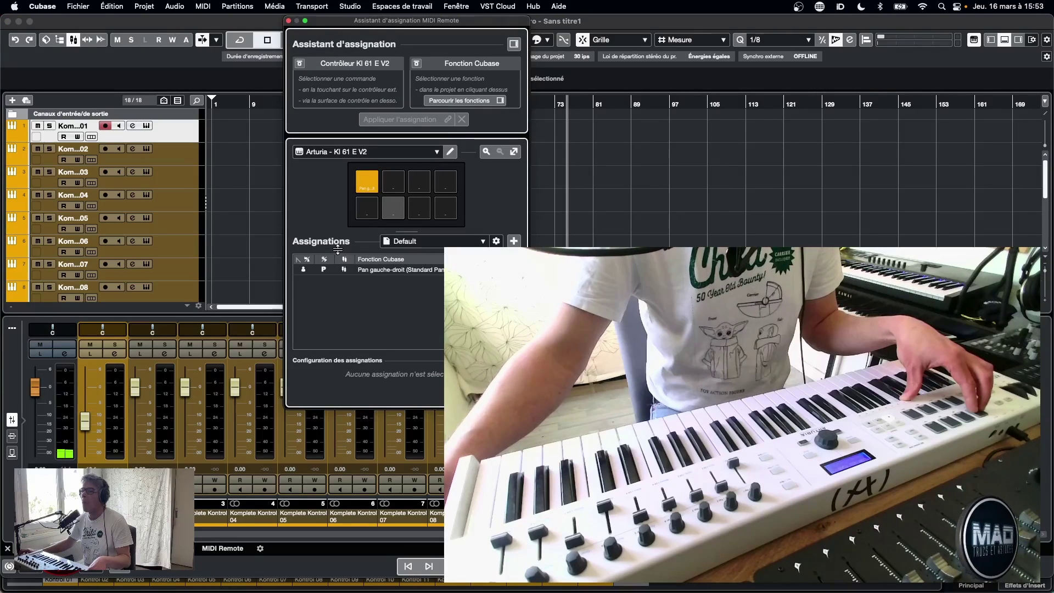
Replace the first pad's pan assignment with the mute function (Rendre muet) of Komplete Kontrol 01 and close the mapping assistant
left_click(410, 273)
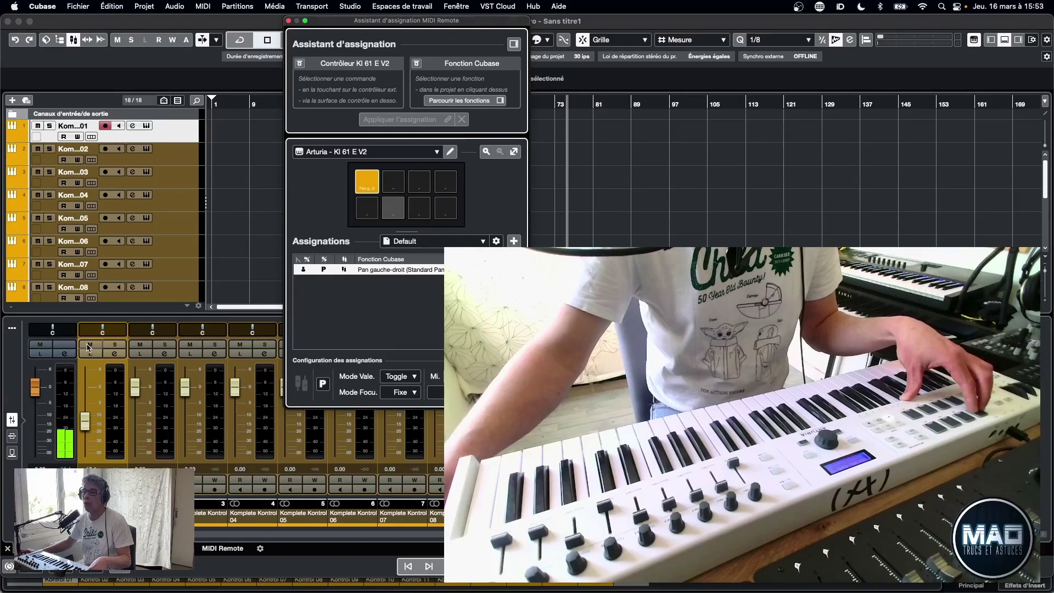
left_click(110, 354)
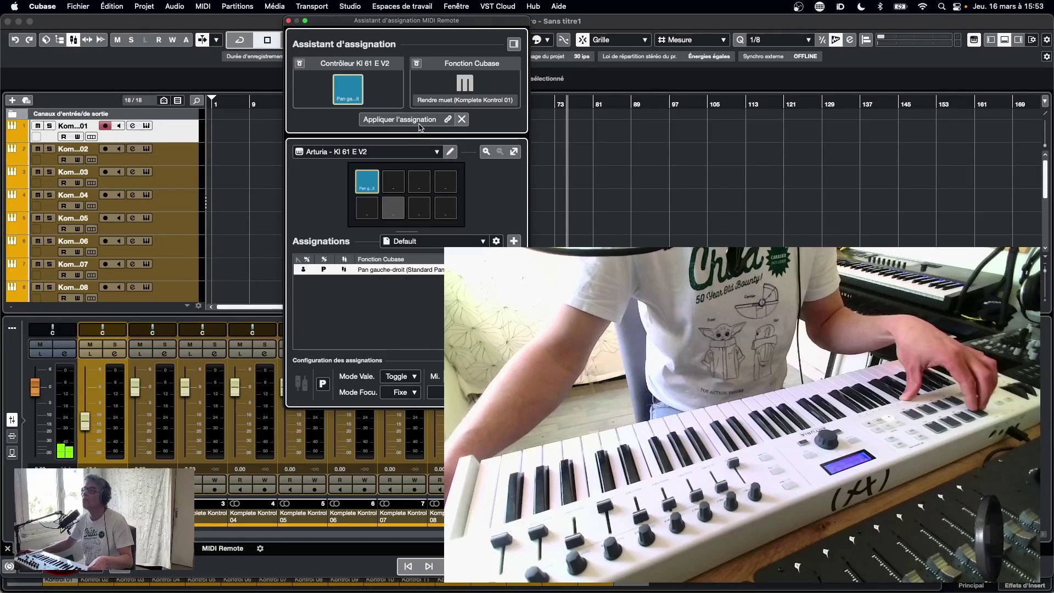
left_click(399, 119)
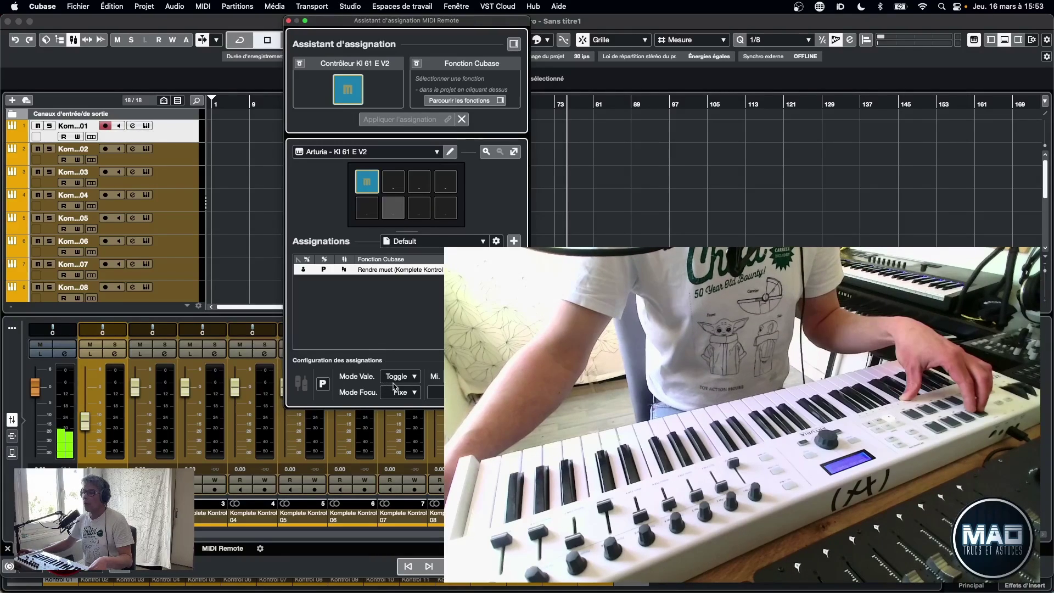
left_click(289, 21)
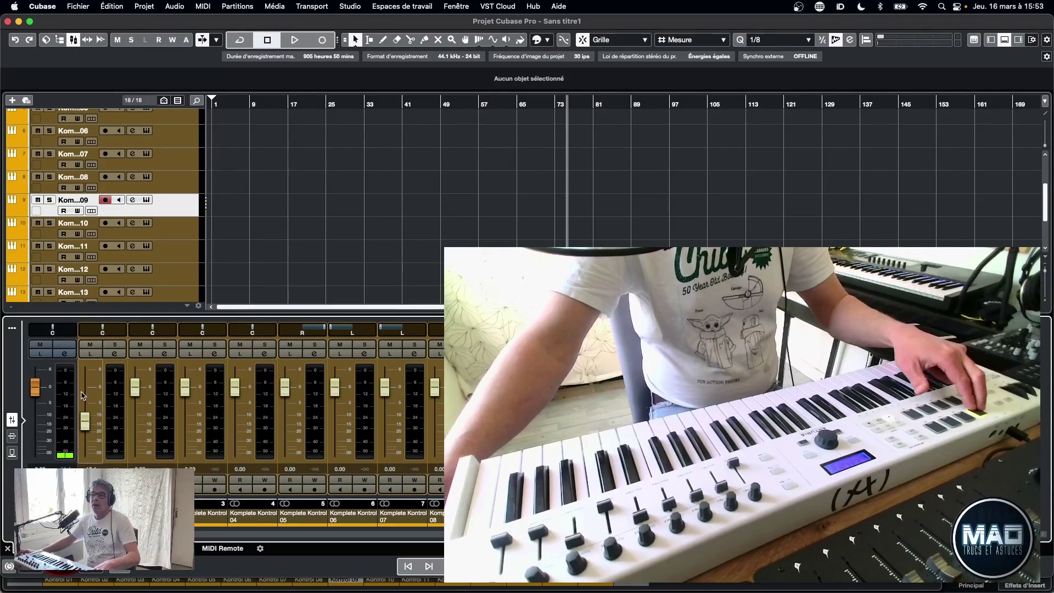
Reopen the mapping assistant from the Komplete Kontrol 01 mute control and set the Rendre muet assignment's focus mode to Sélection de piste
left_click(91, 345)
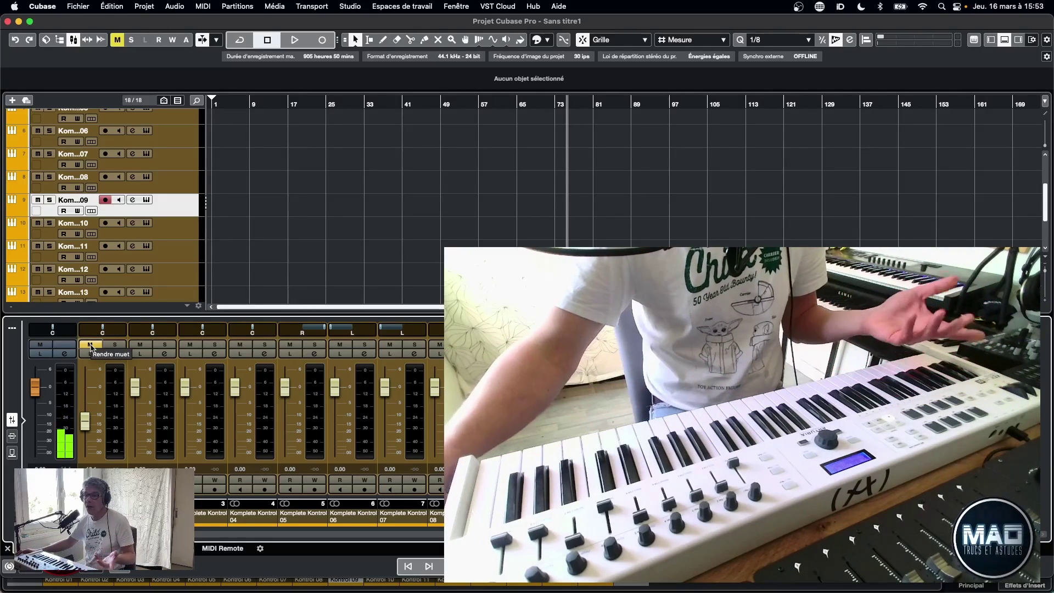
right_click(91, 347)
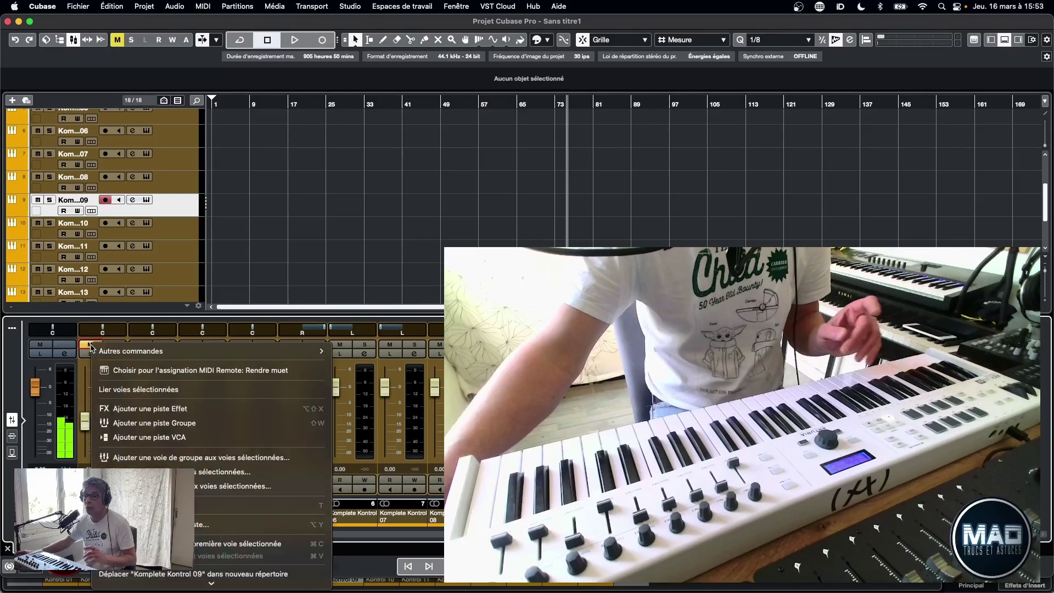
key("Escape")
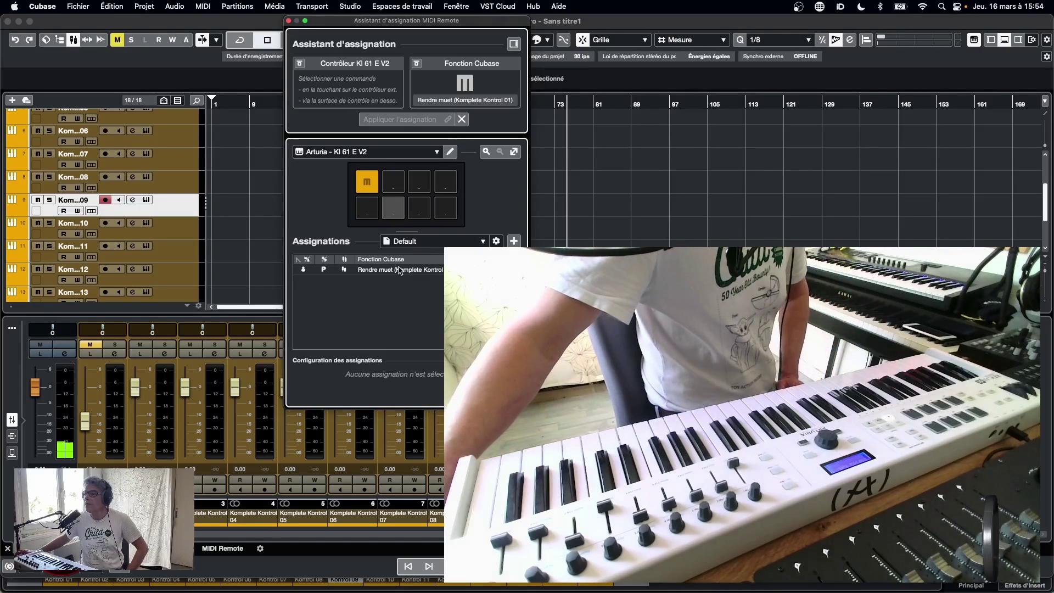
left_click(397, 271)
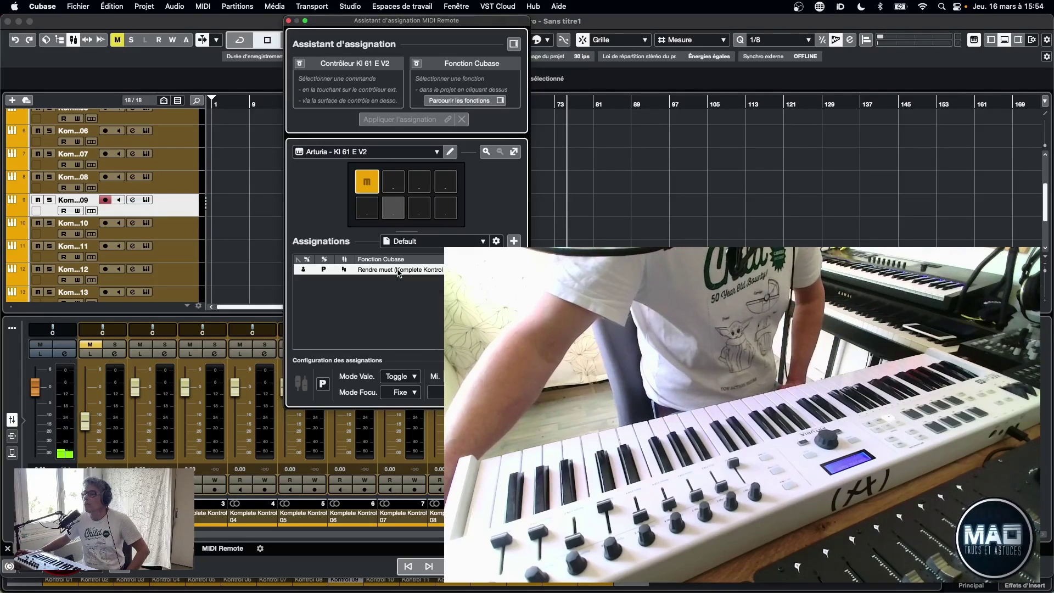
left_click(413, 392)
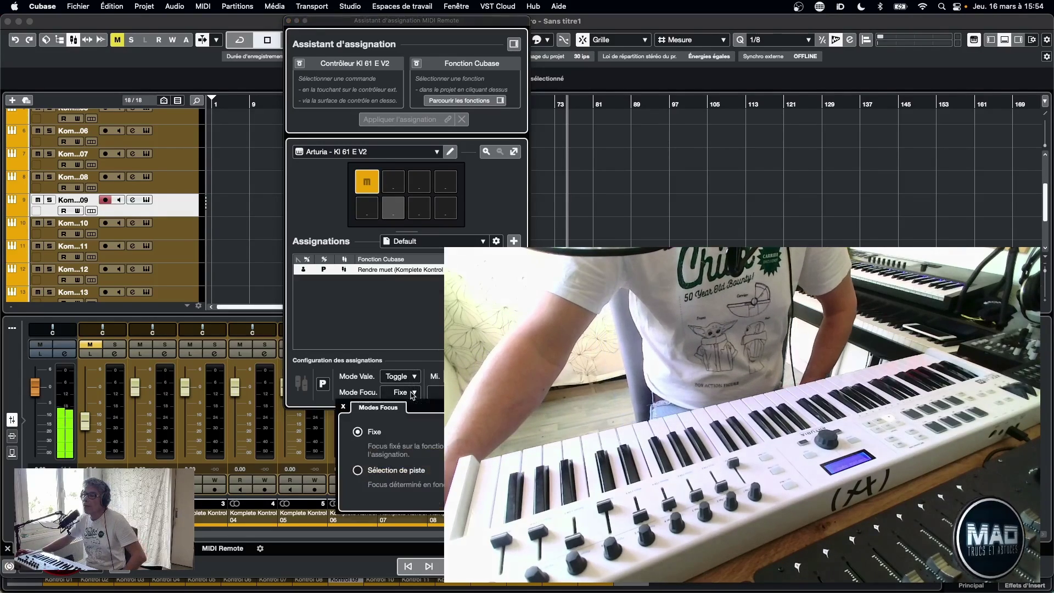
left_click(392, 471)
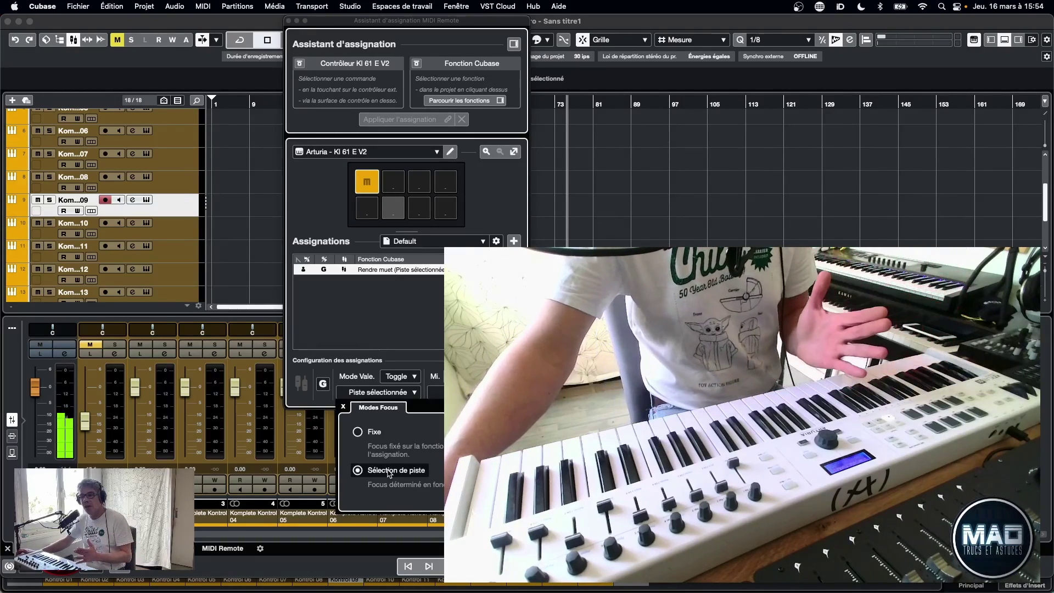
key("Escape")
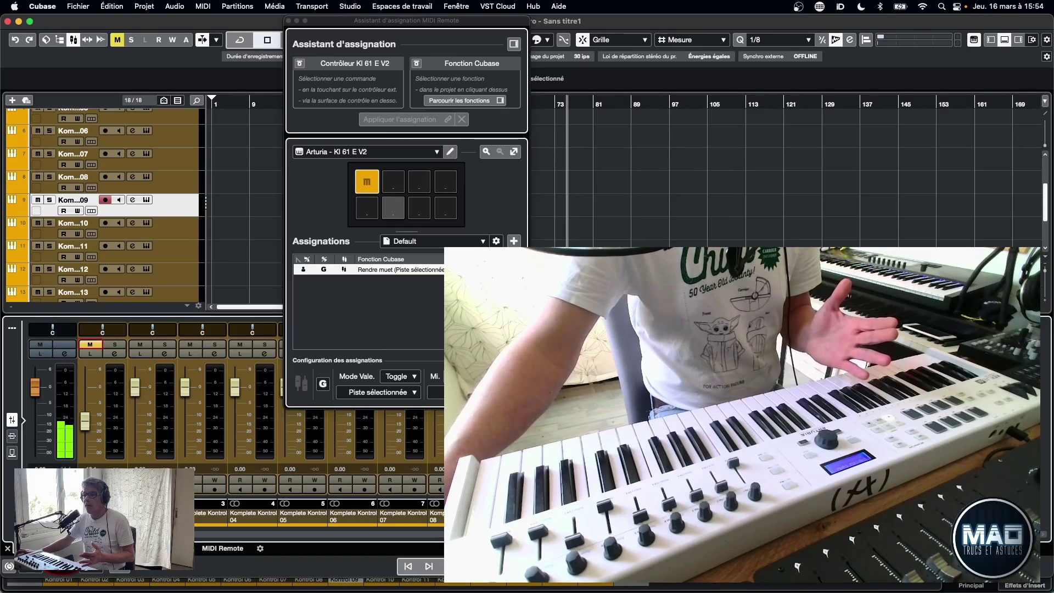
left_click(288, 21)
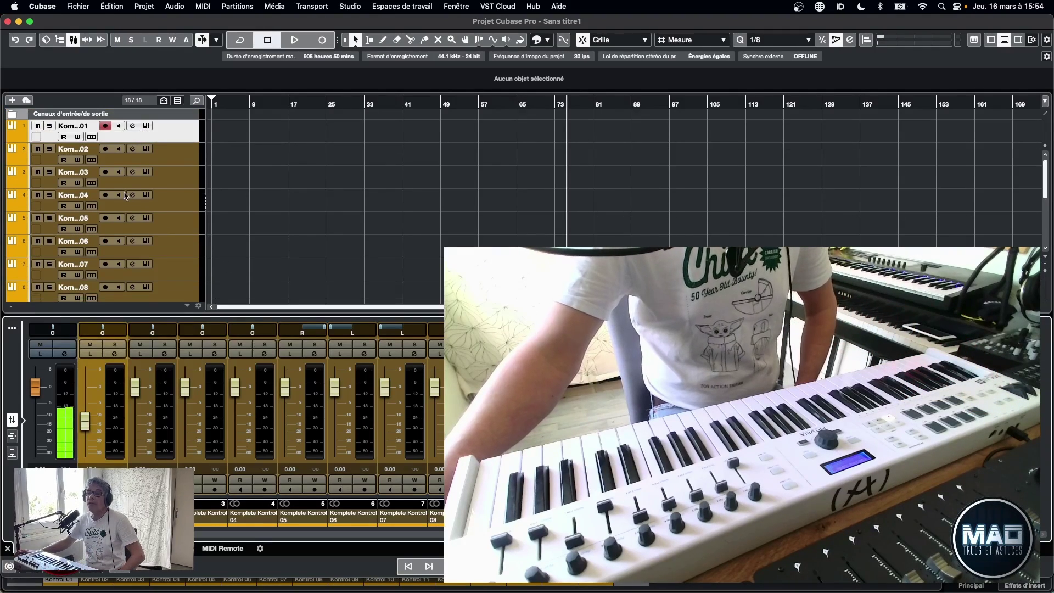
Assign the Solo function of the Komplete Kontrol 01 channel to the second pad and close the mapping assistant
right_click(115, 347)
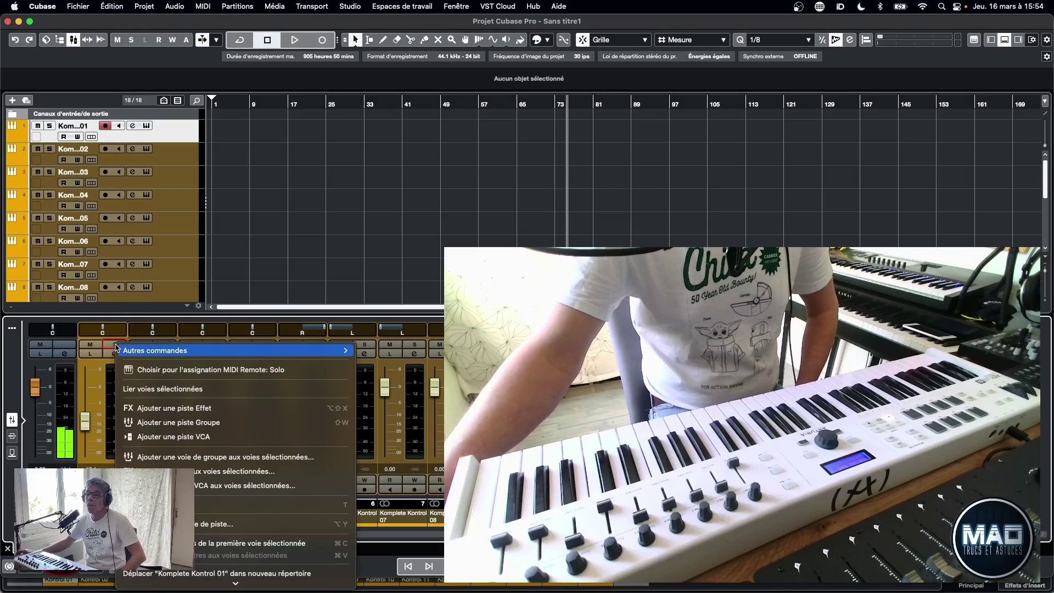
left_click(165, 370)
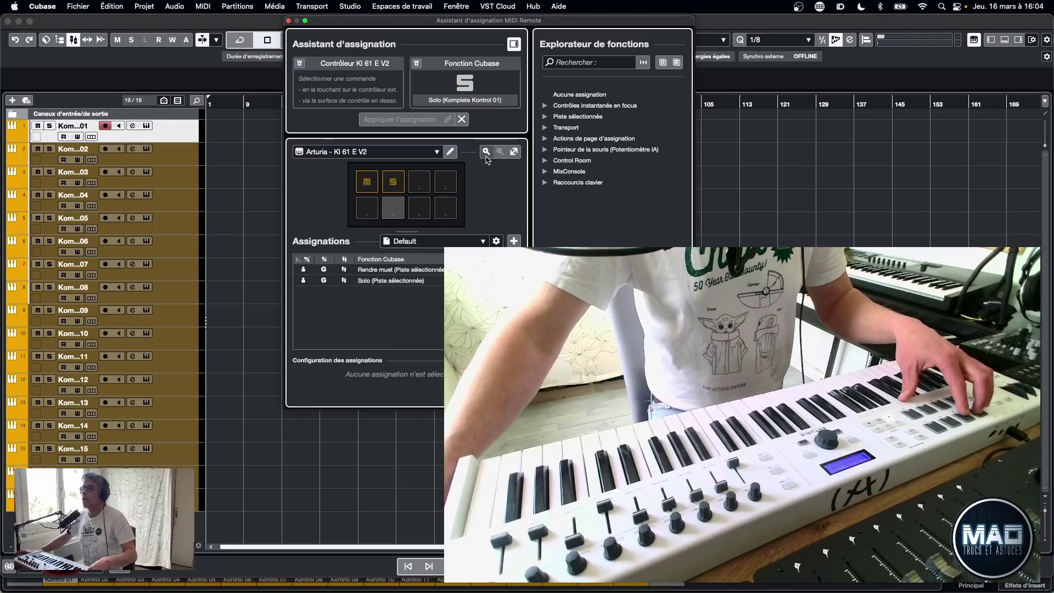
left_click(406, 280)
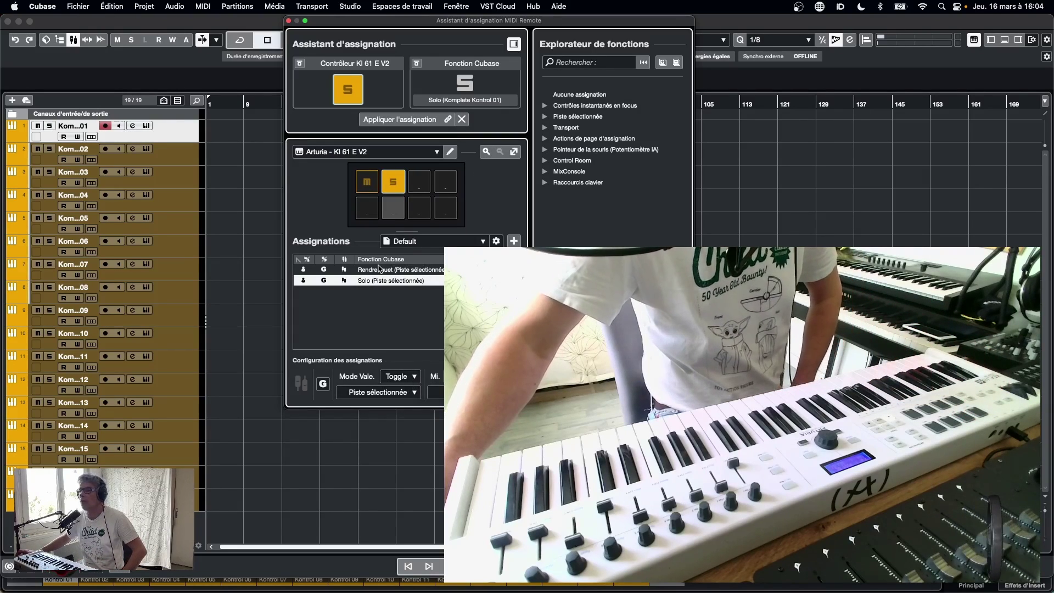
left_click(413, 121)
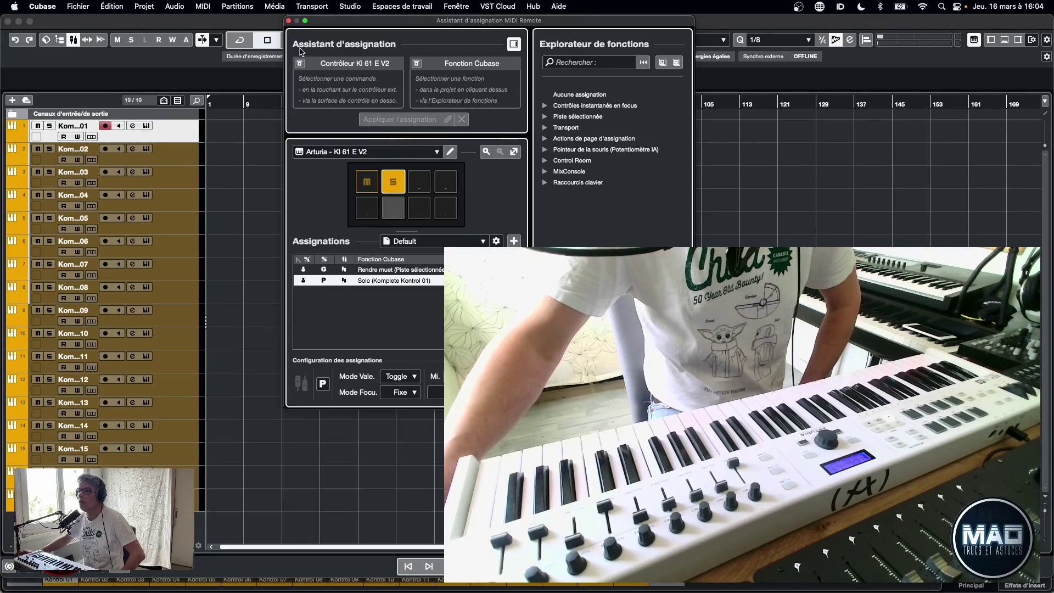
left_click(288, 21)
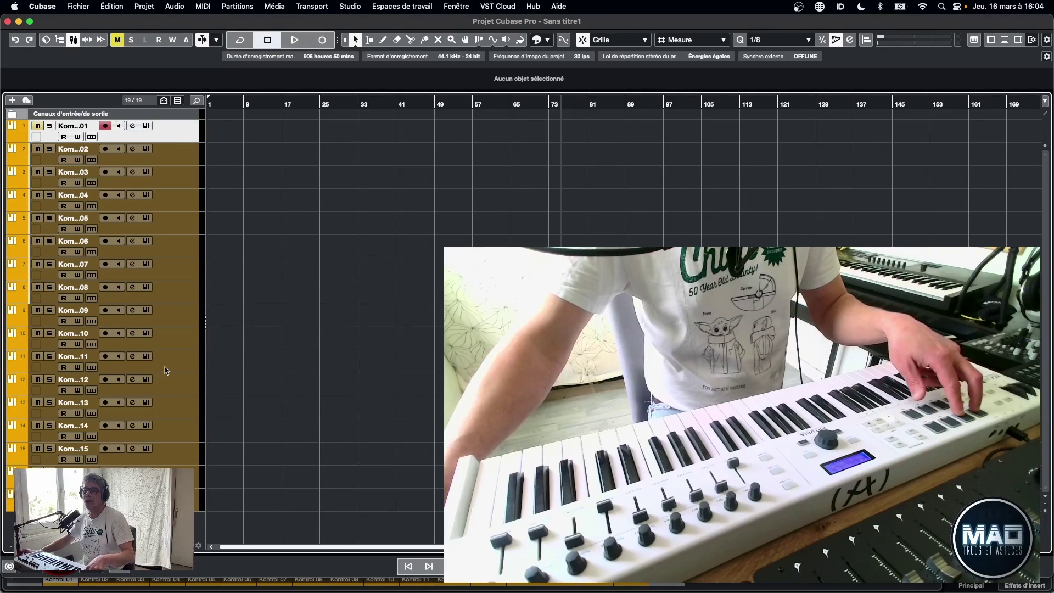
Reopen the mapping assistant from the Komplete Kontrol 01 solo control and set the Solo assignment's focus mode to Sélection de piste
left_click(172, 391)
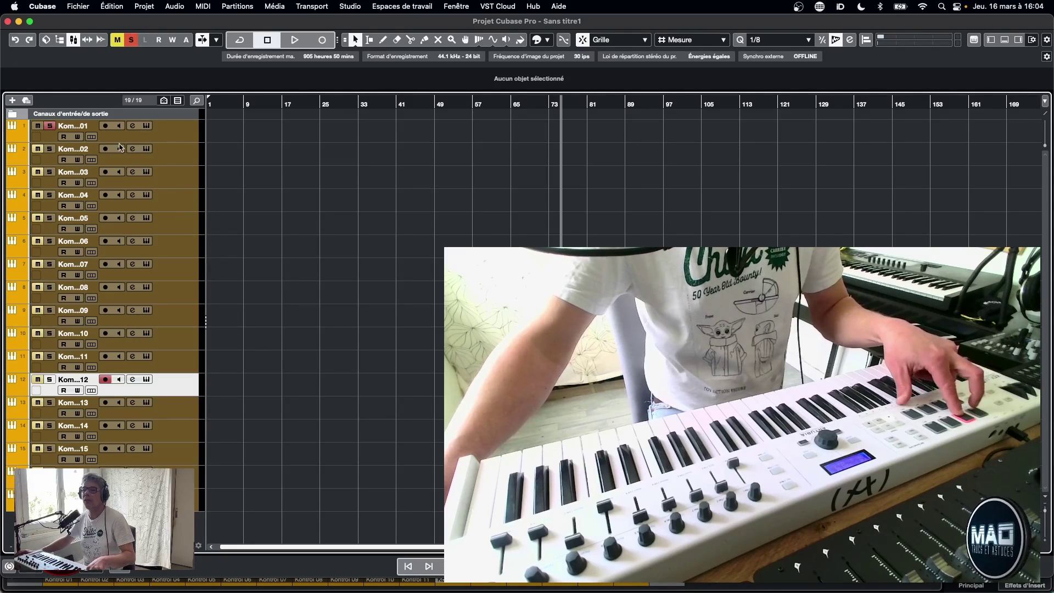
right_click(50, 130)
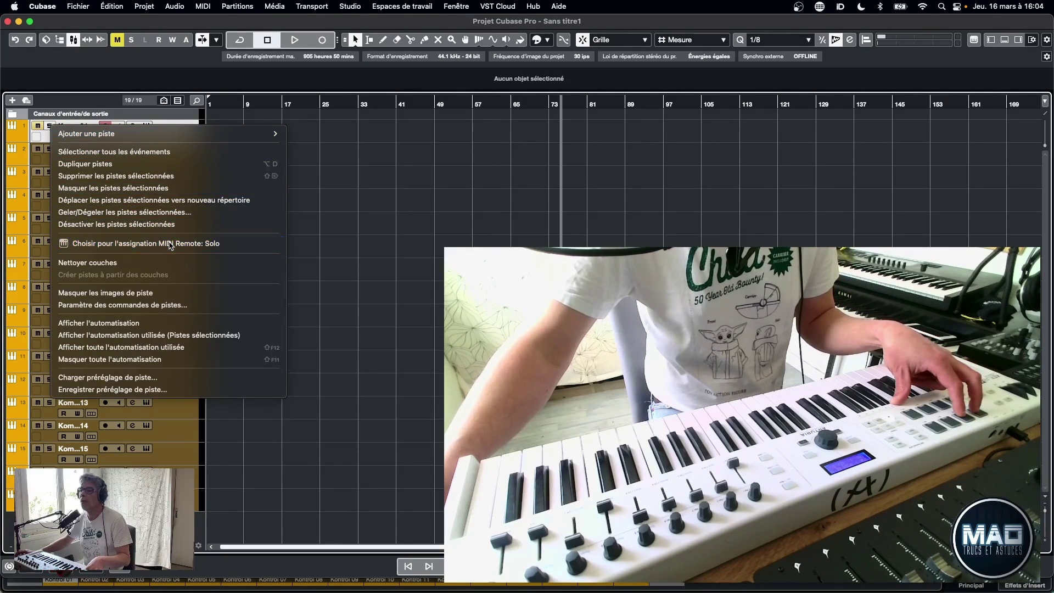
left_click(170, 245)
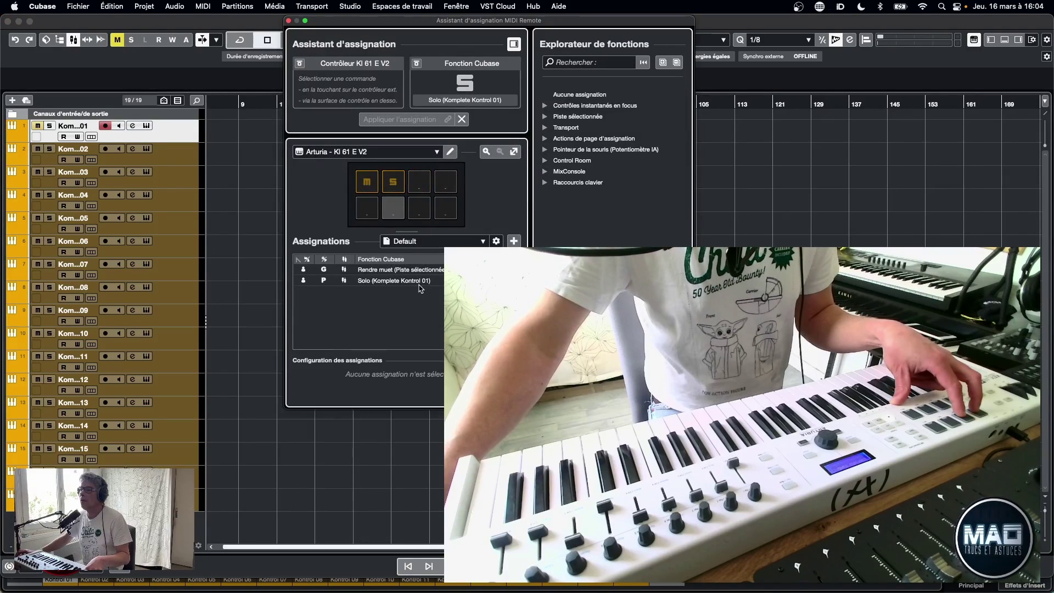
left_click(415, 281)
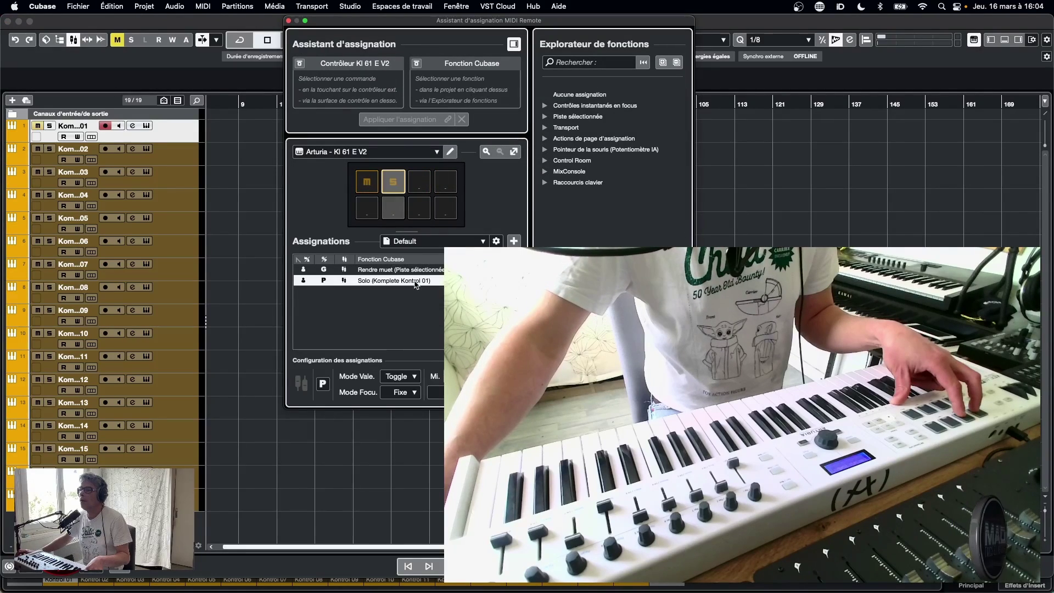
left_click(418, 393)
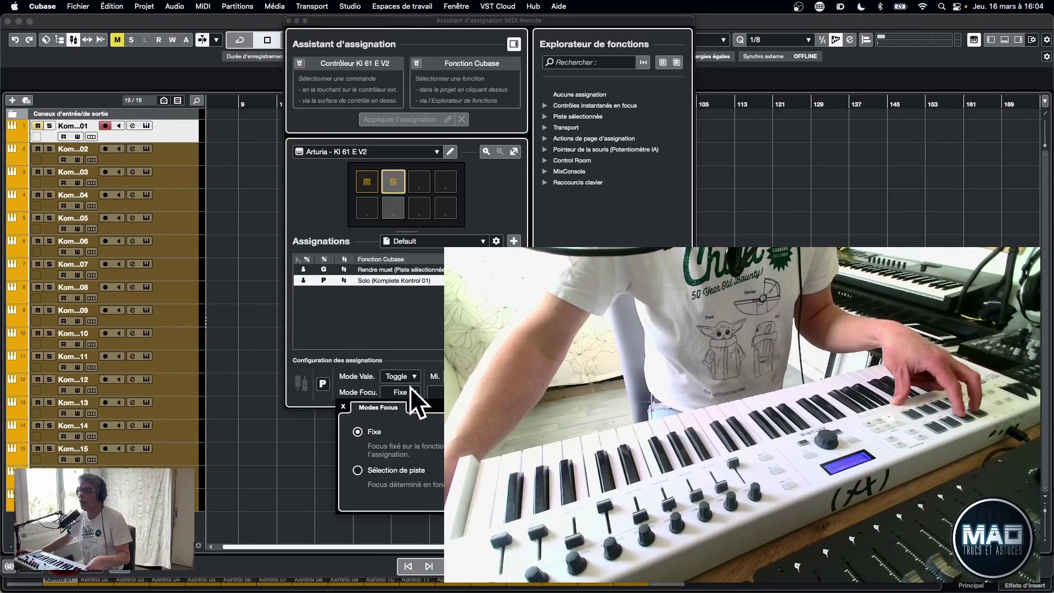
left_click(358, 471)
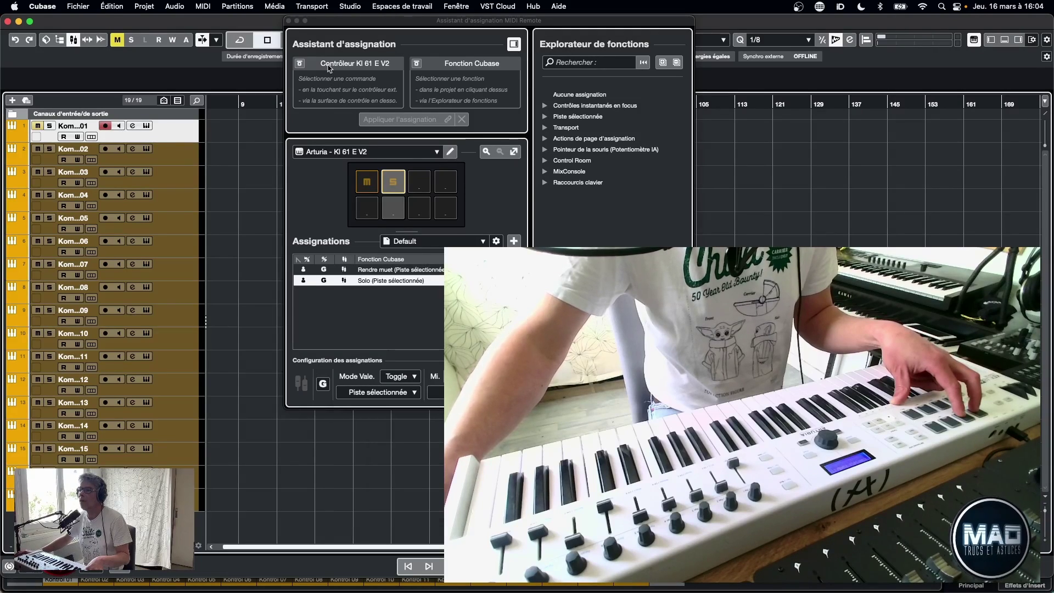
left_click(289, 21)
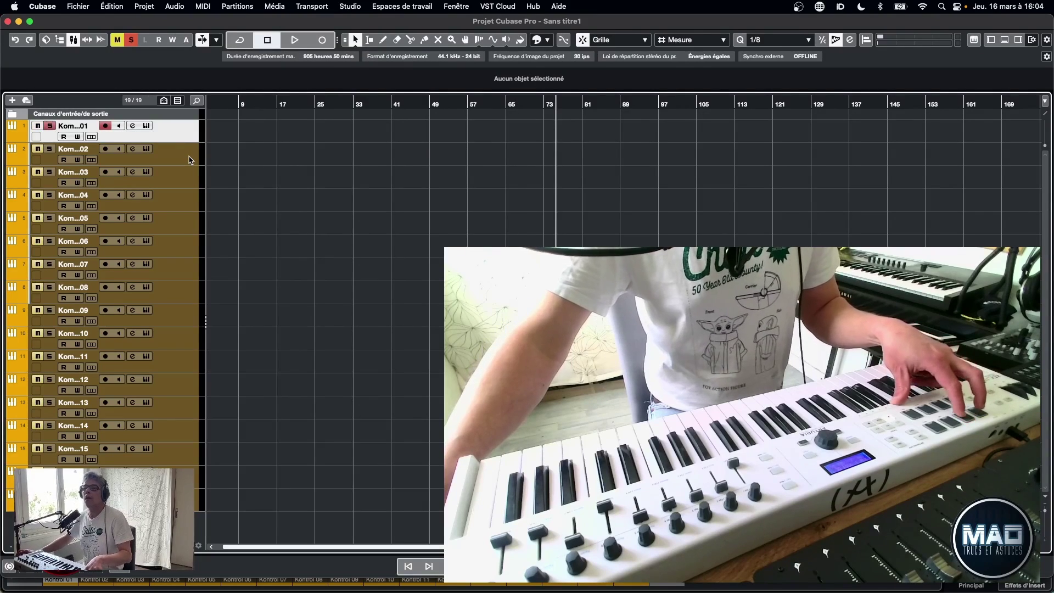
Select the Komplete Kontrol 11 track and deactivate all solo states in the project
left_click(177, 369)
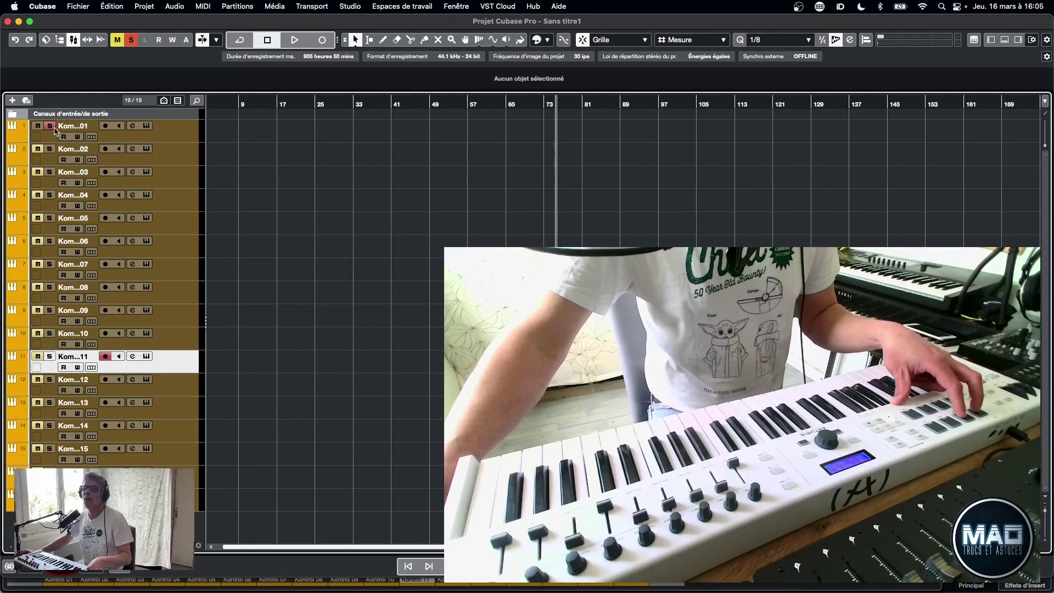
left_click(132, 40)
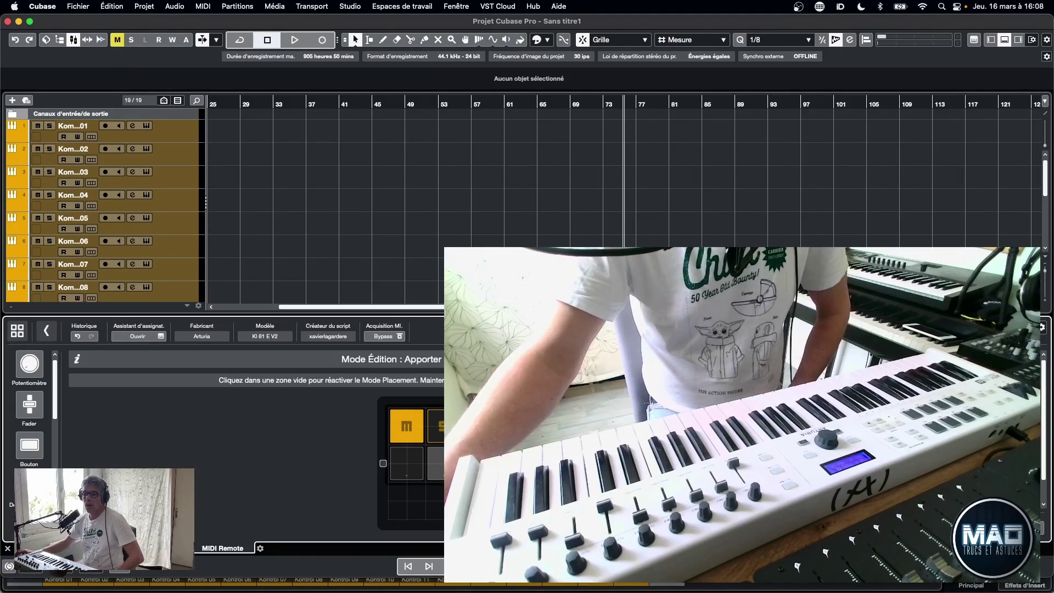
Show the MixConsole and select Zoom avant from the Zoom key commands as the function for the third pad
key("alt+F3")
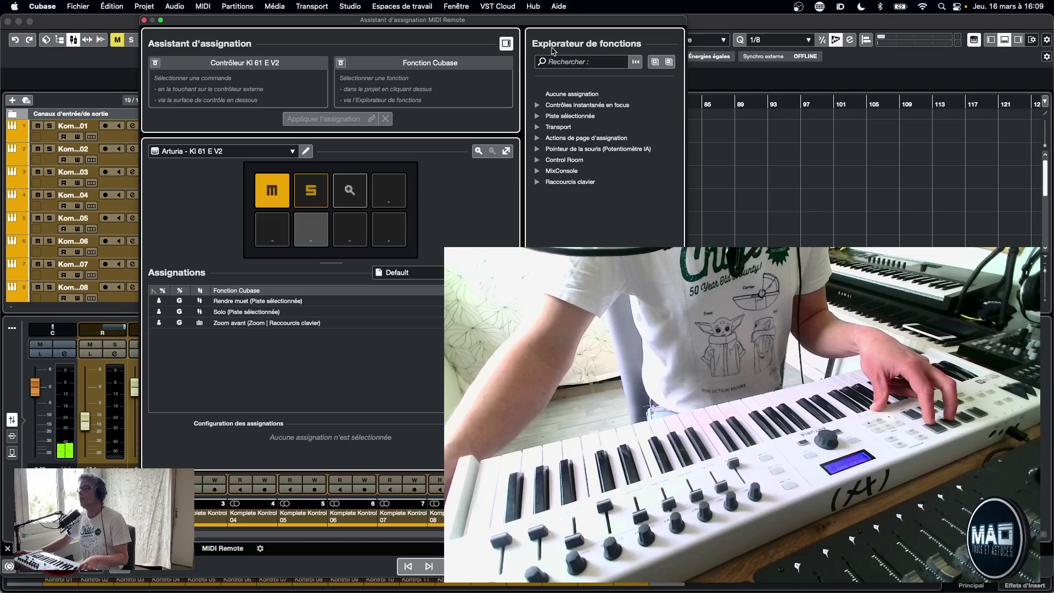
left_click(538, 182)
scroll(538, 186, "down", 10)
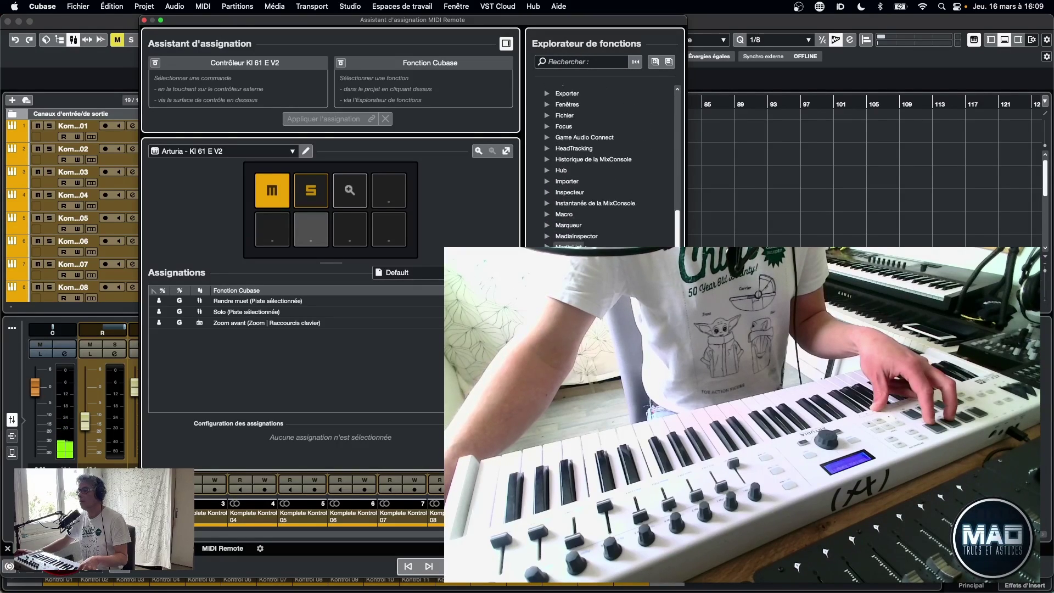
scroll(577, 242, "down", 5)
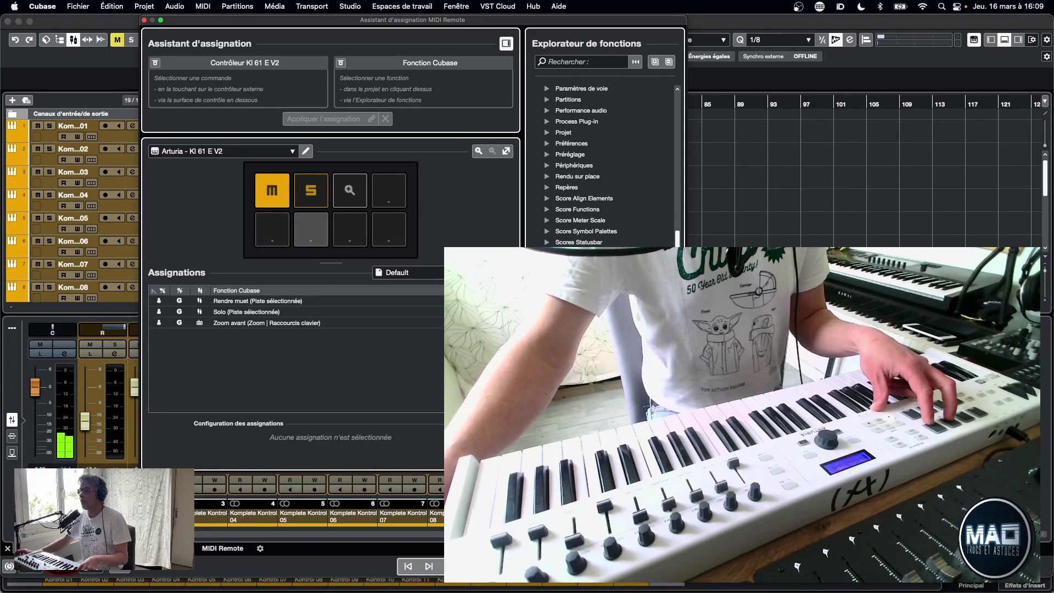
scroll(604, 165, "down", 15)
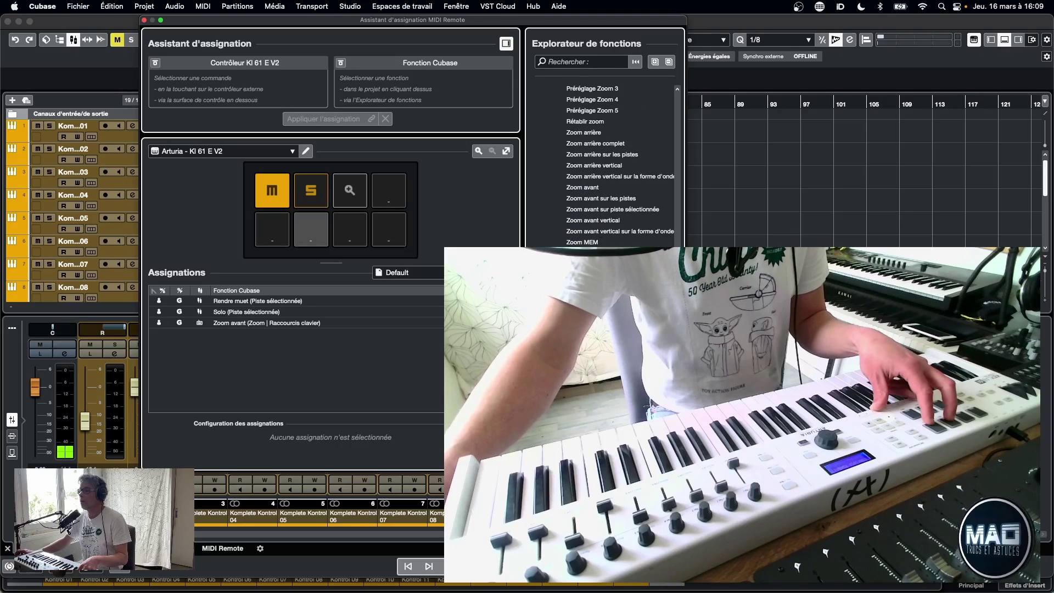
left_click(588, 188)
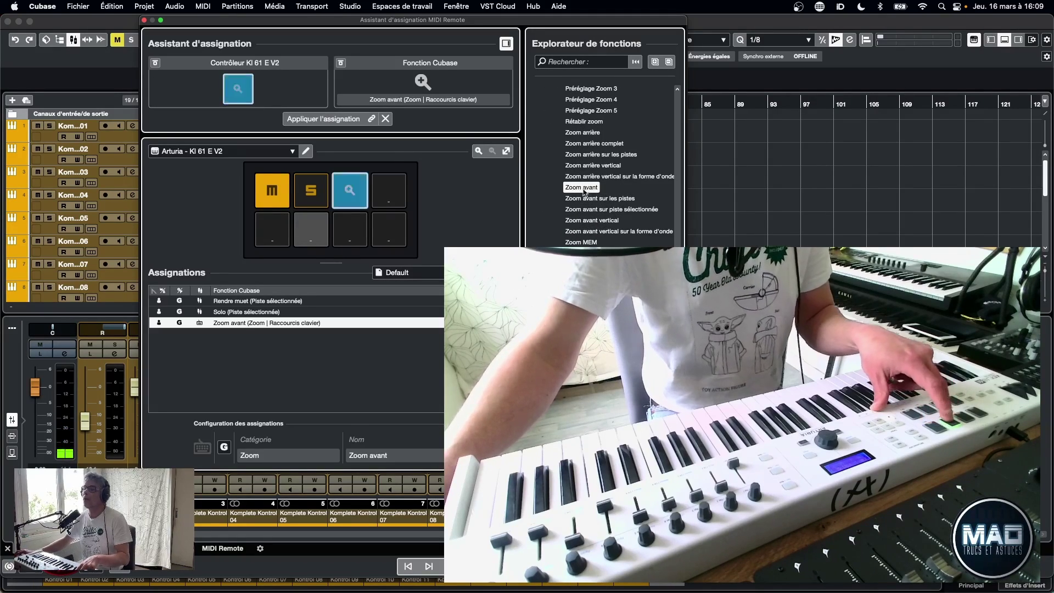
Assign the Zoom arrière key command to the fourth pad and close the mapping assistant
scroll(602, 241, "up", 1)
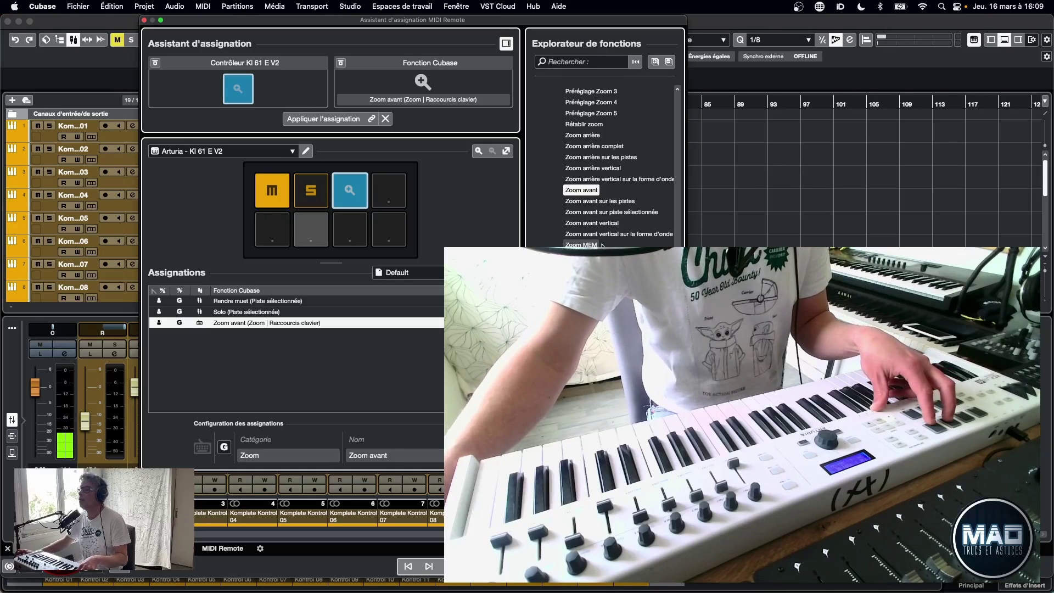
left_click(596, 135)
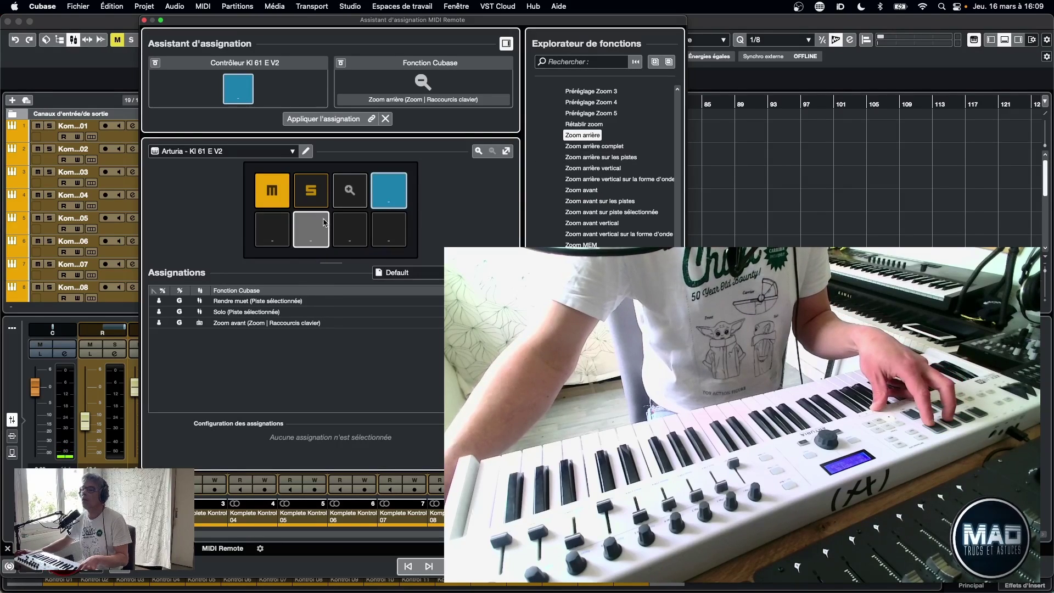
left_click(324, 118)
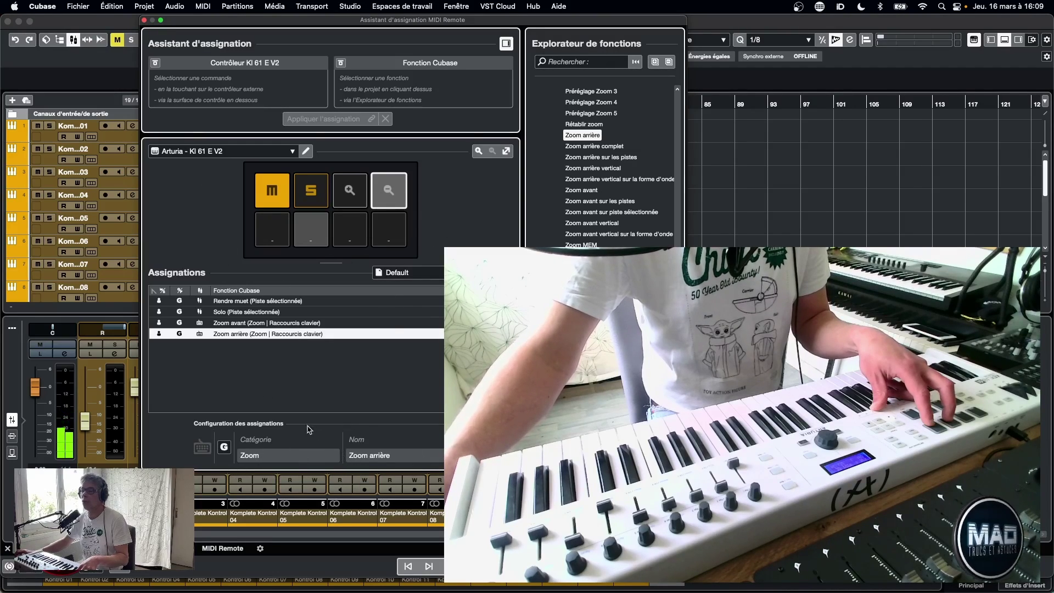
left_click(144, 20)
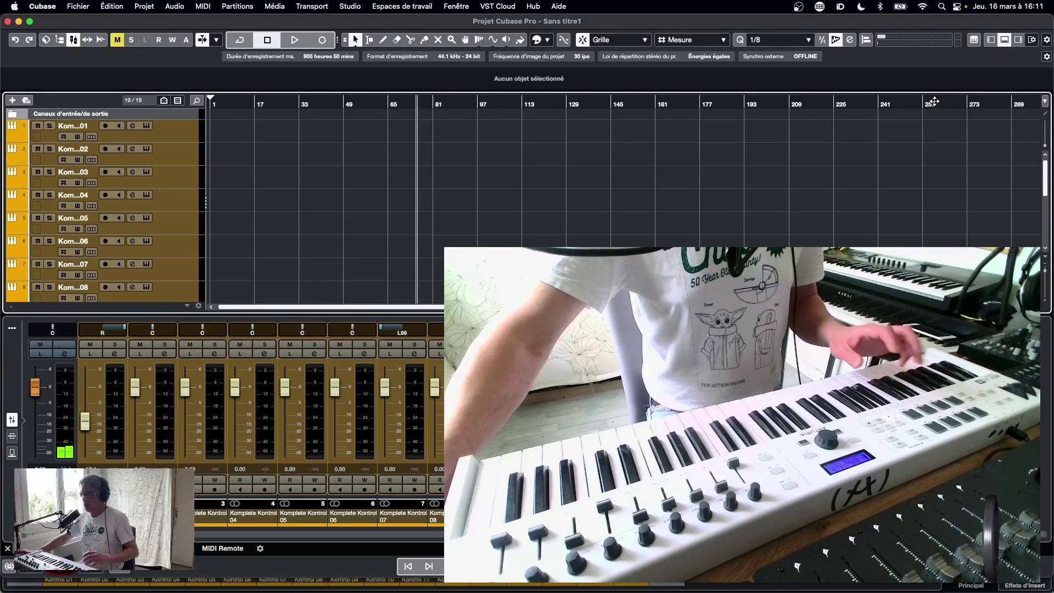
Assign Banque de console suivante to the eighth pad and Banque de console précédente to the seventh pad in the mapping assistant
left_click(1005, 39)
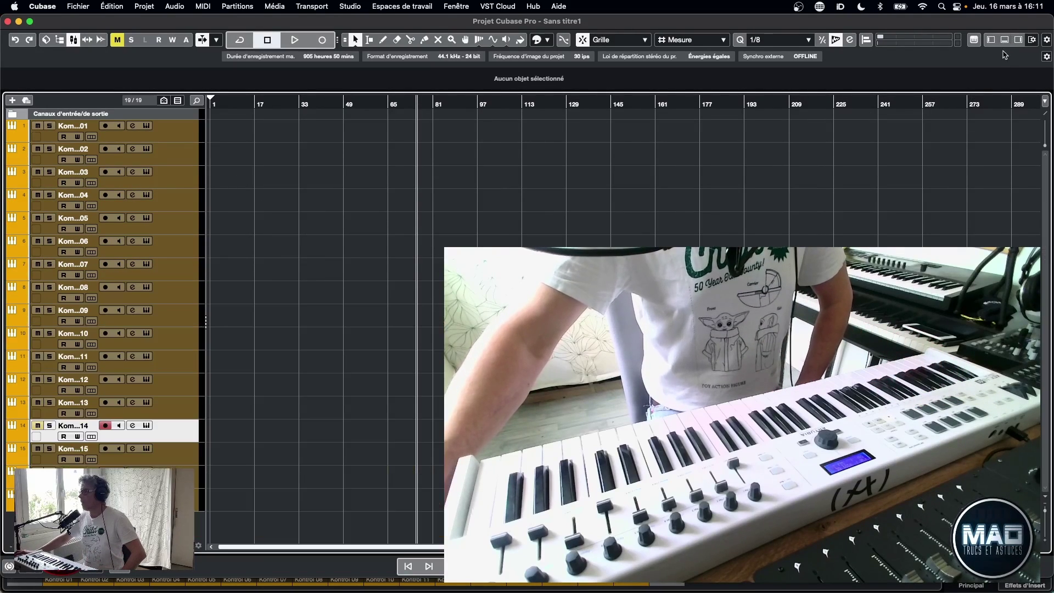
left_click(1005, 40)
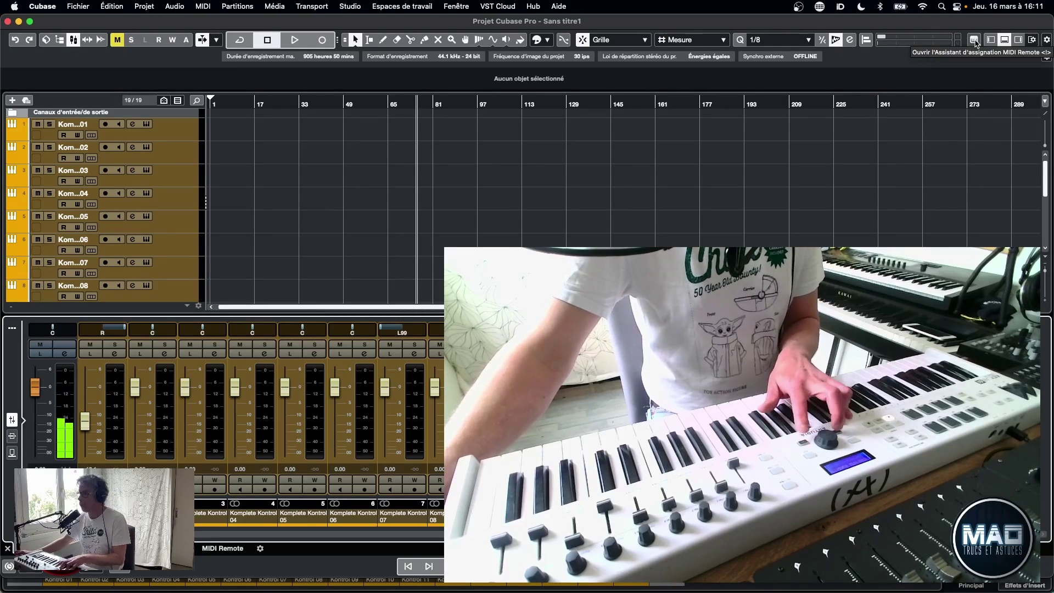
left_click(975, 41)
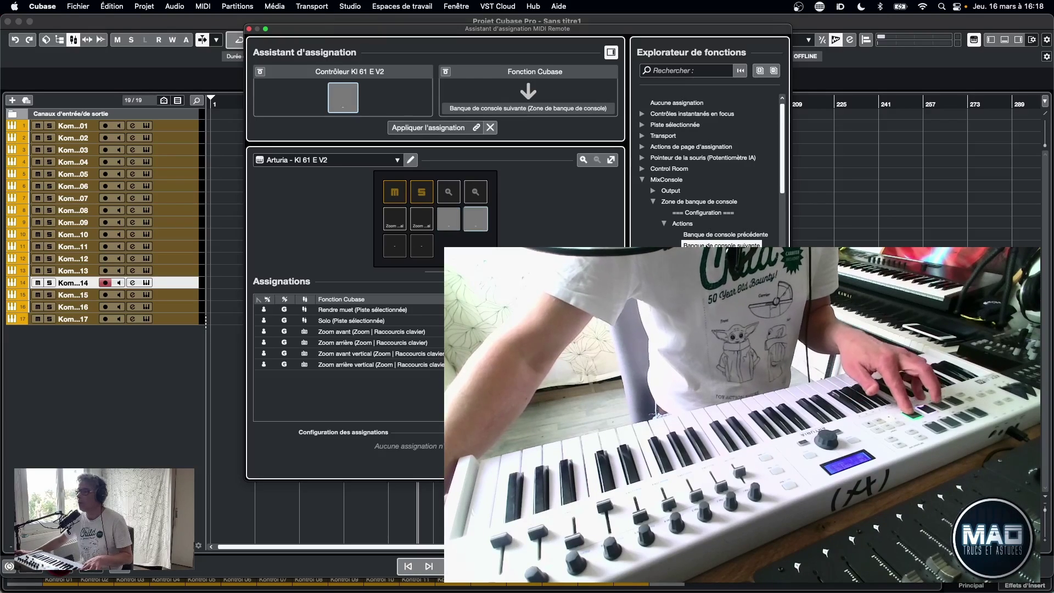
left_click(459, 128)
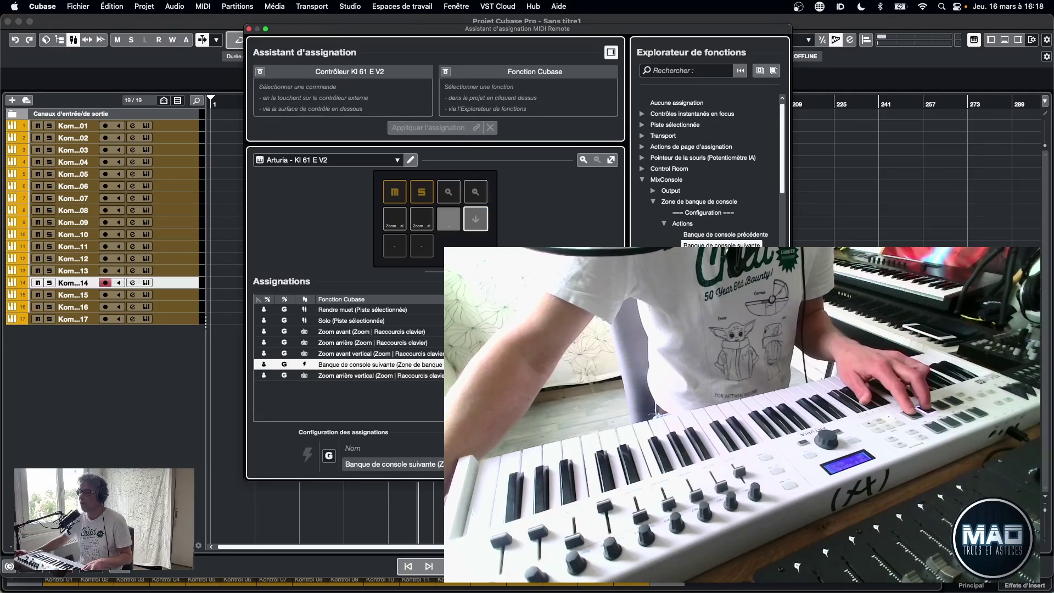
left_click(714, 238)
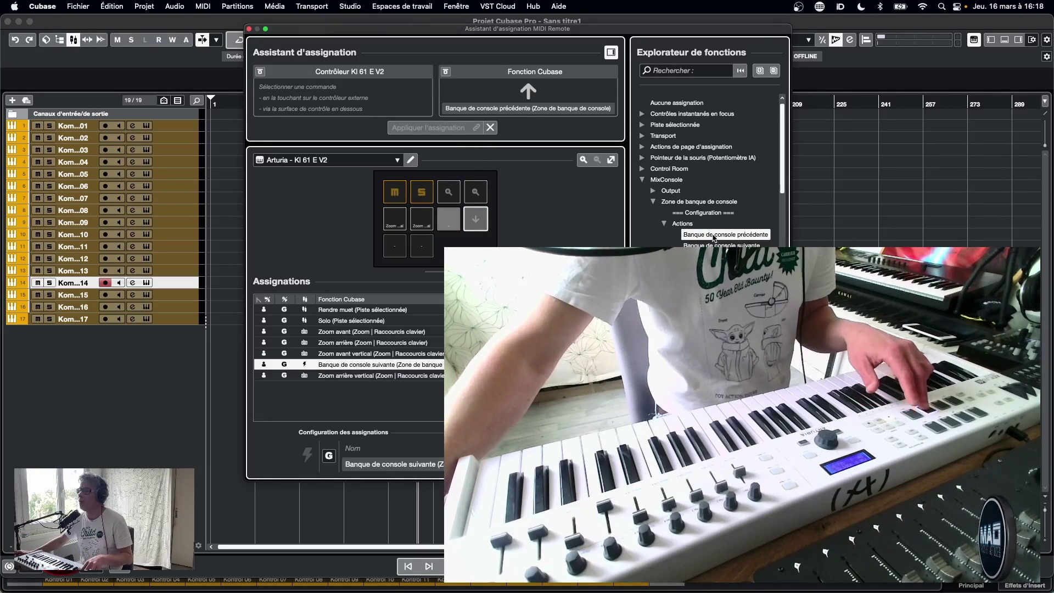
left_click(437, 130)
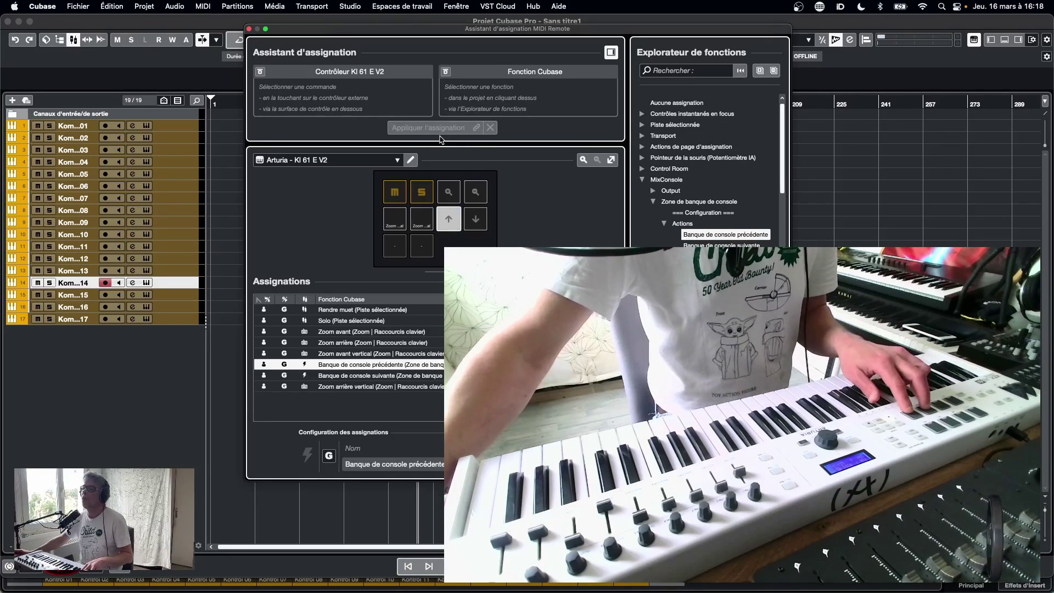
left_click(249, 30)
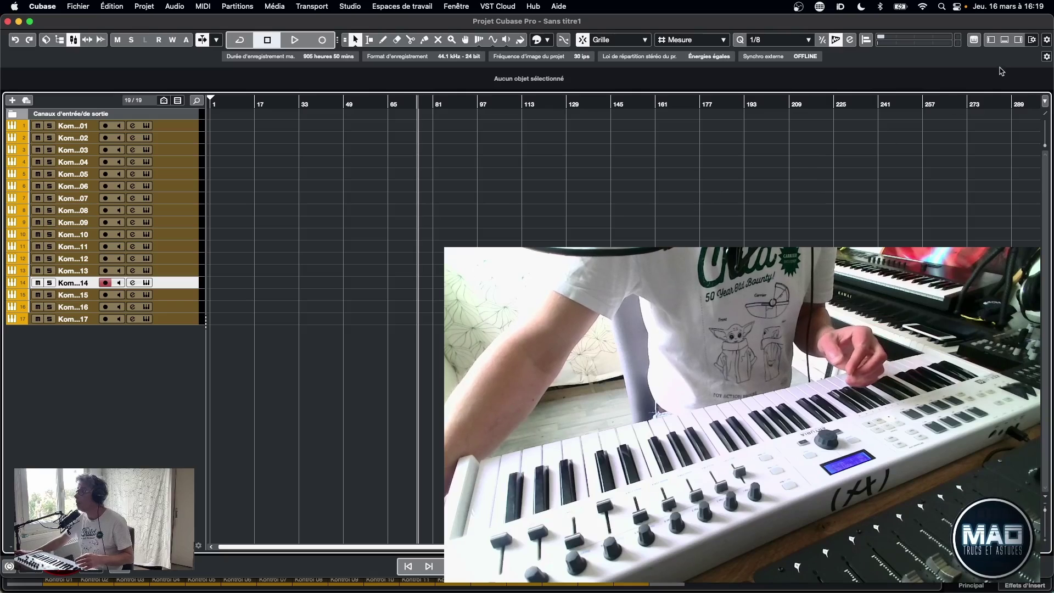
Show the MixConsole in the lower zone and add nine faders beside the pads in the KI 61 E V2 surface editor
left_click(1005, 41)
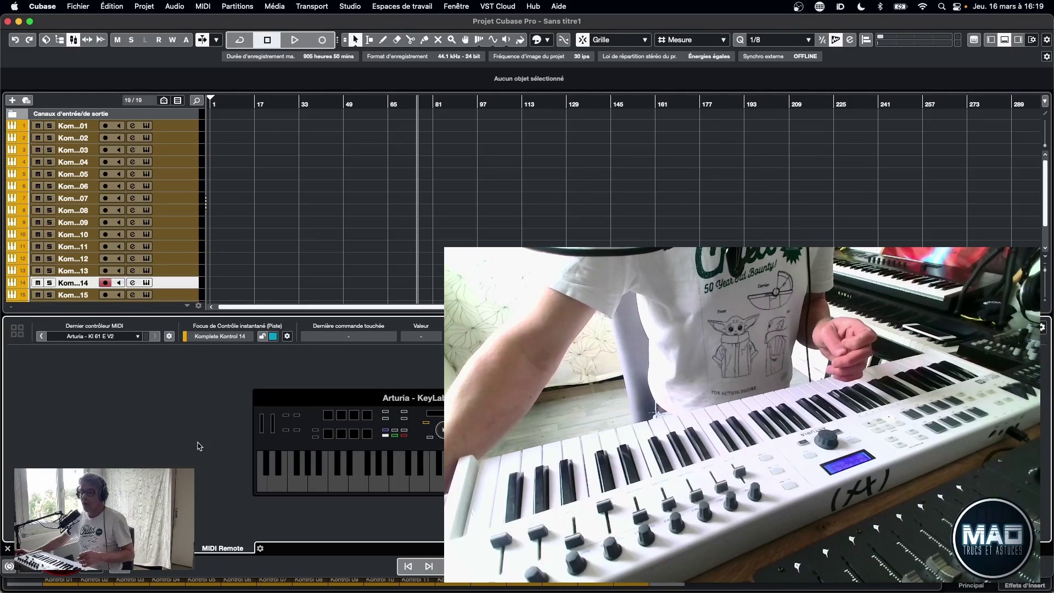
key("alt+F3")
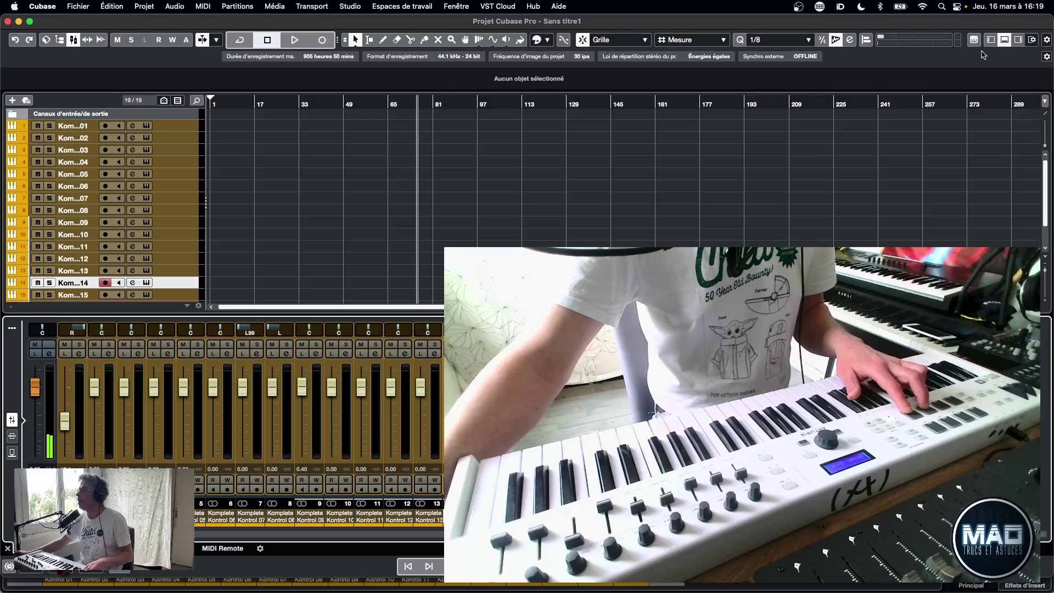
left_click(973, 40)
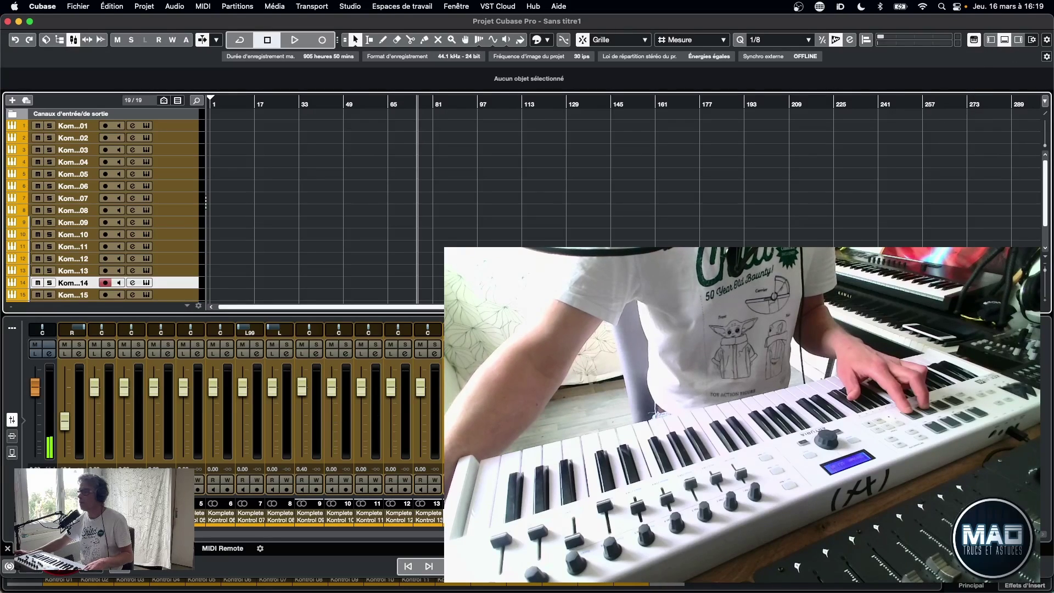
left_click(974, 39)
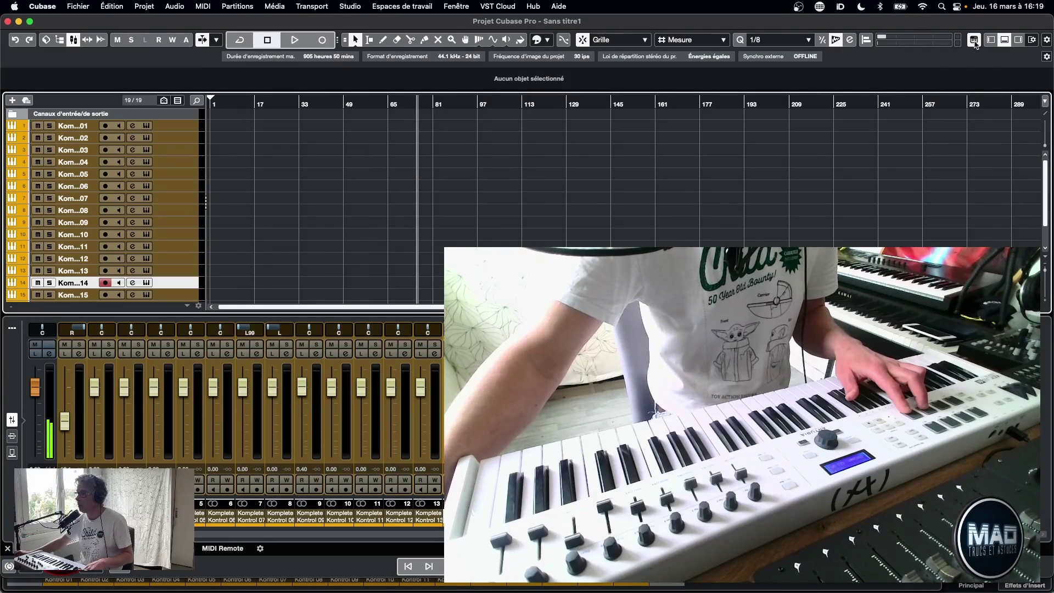
left_click(974, 40)
left_click(974, 39)
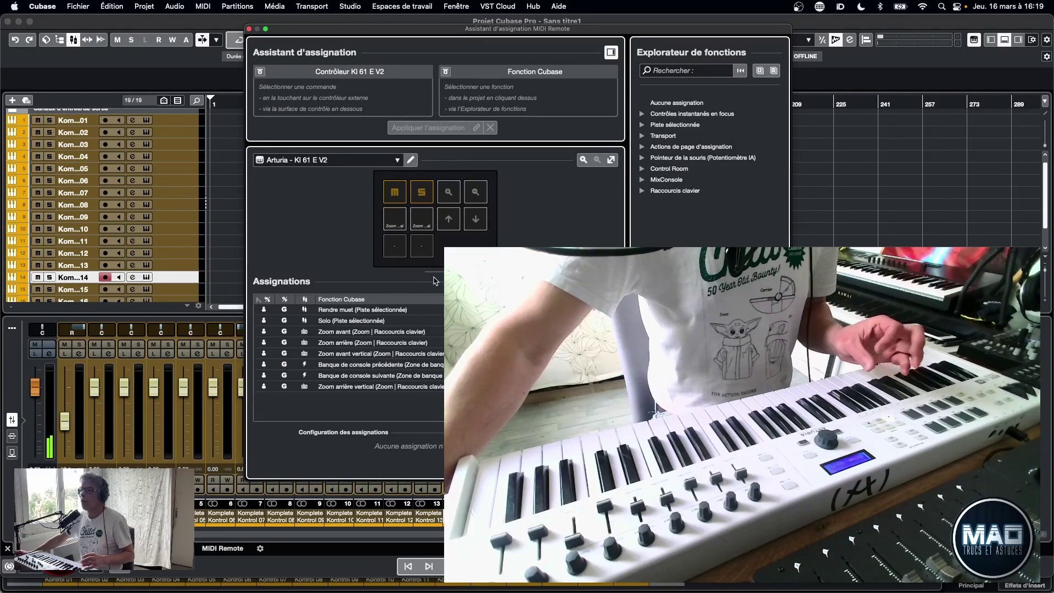
left_click(409, 161)
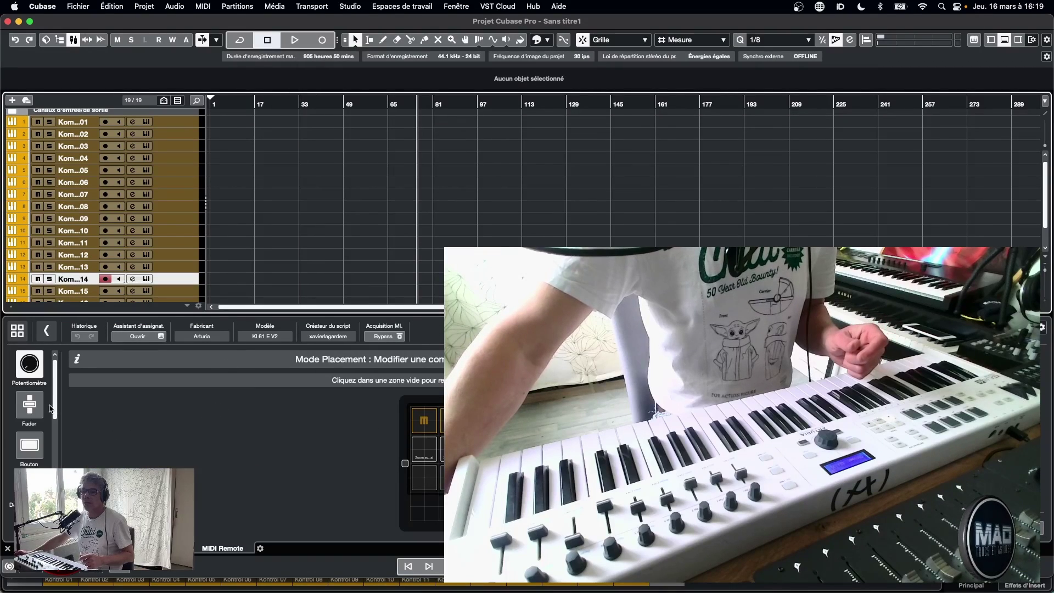
left_click(36, 405)
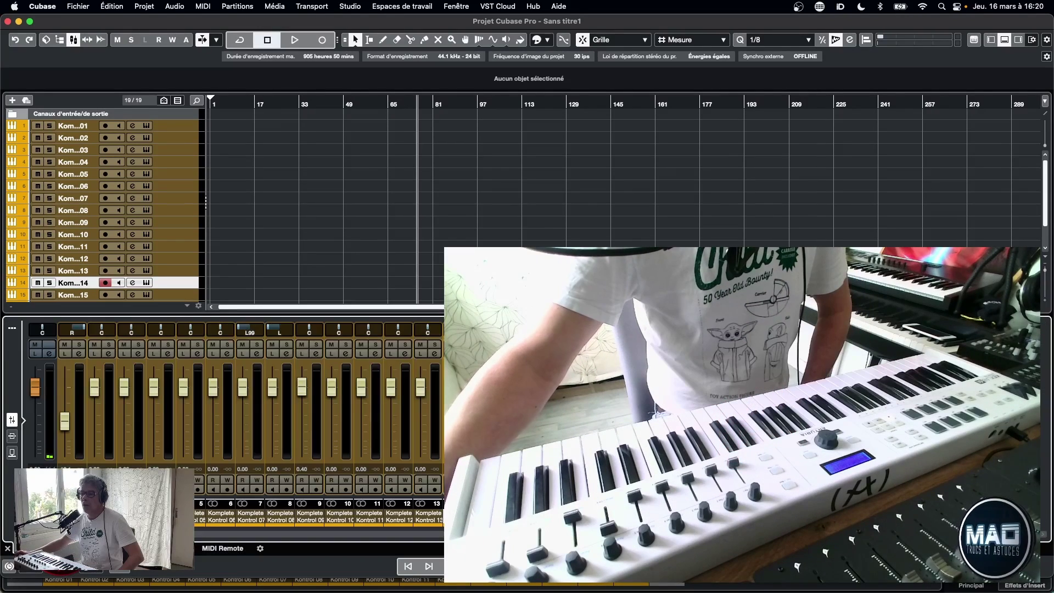
Assign the Komplete Kontrol 01 channel volume to the first fader and set its focus mode to Sélection de piste
right_click(65, 423)
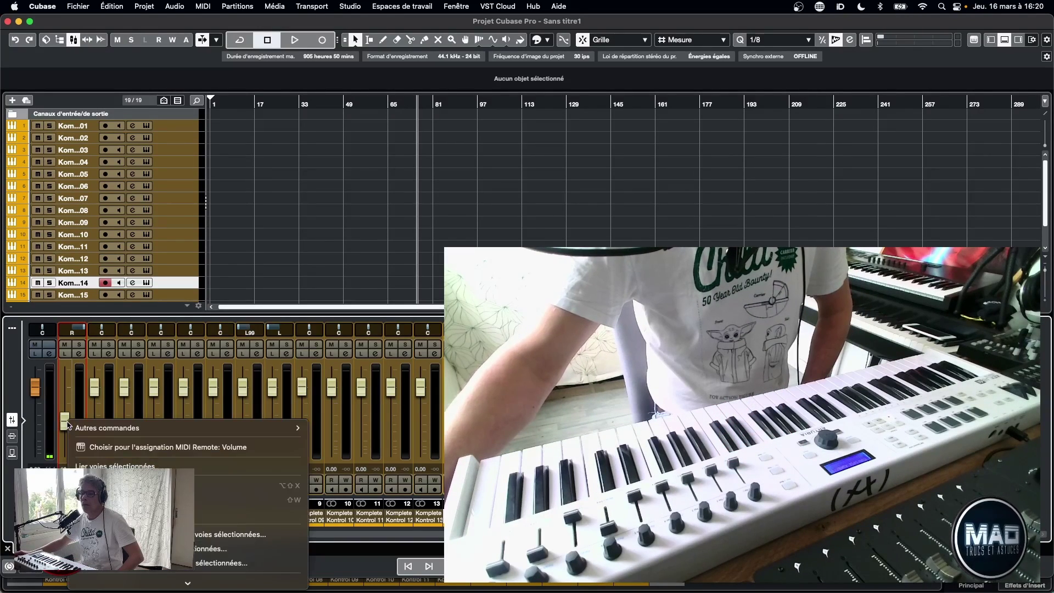
left_click(101, 447)
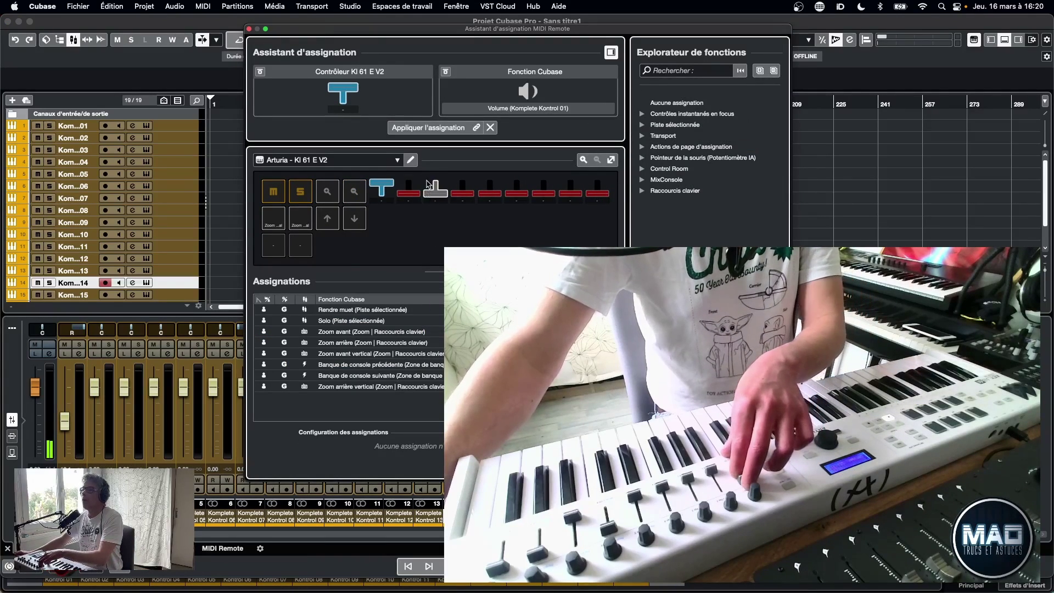
left_click(429, 127)
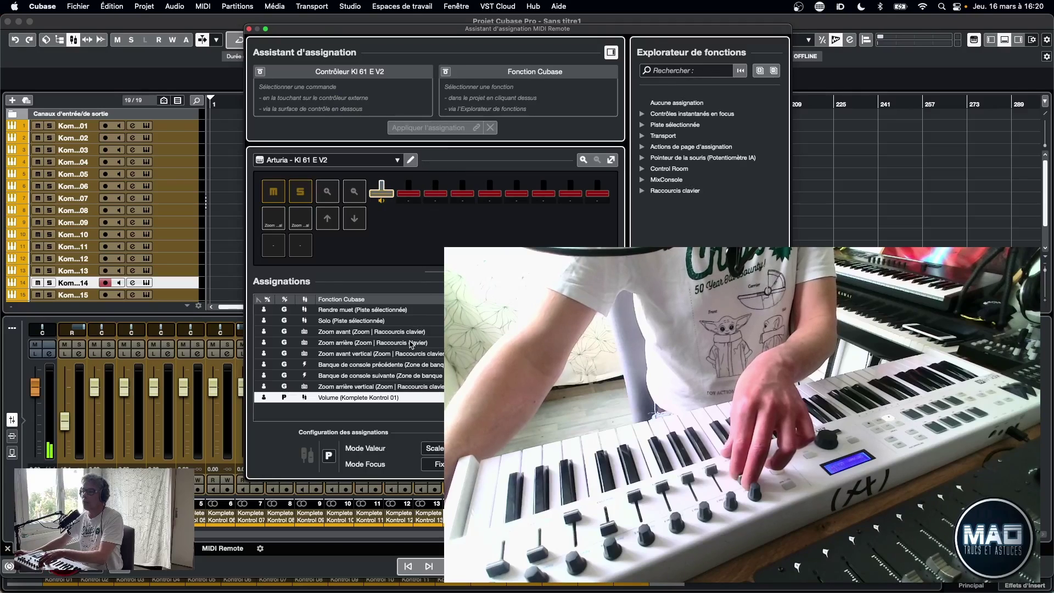
left_click(434, 464)
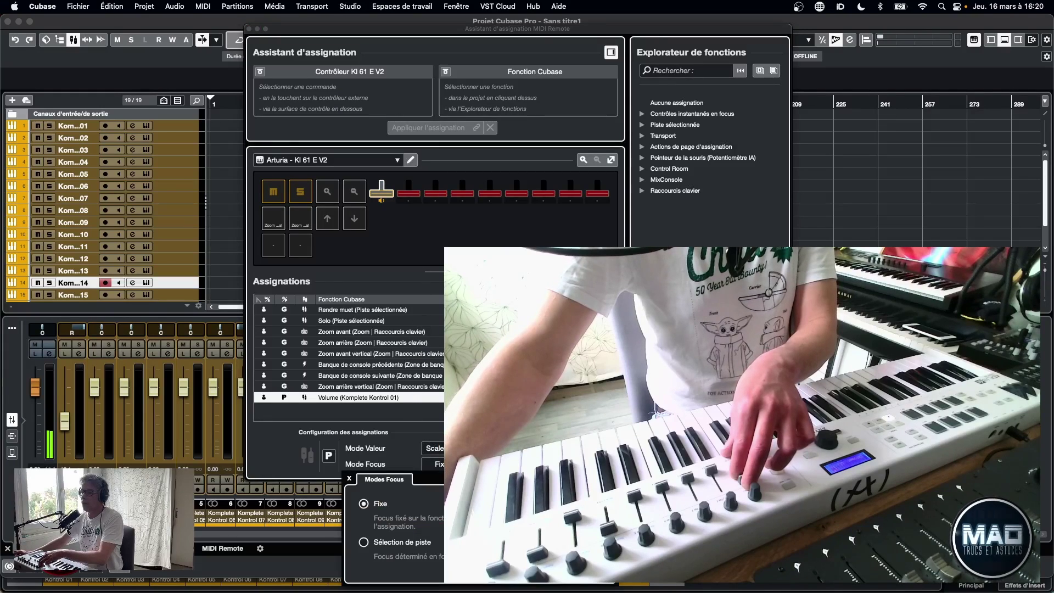
left_click(391, 541)
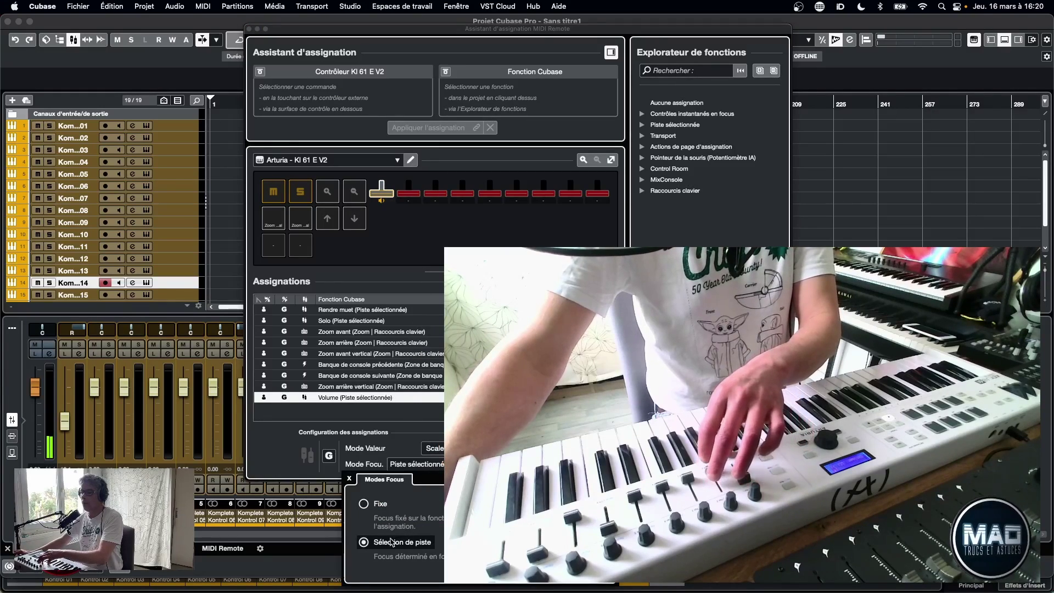
Assign the Komplete Kontrol 03 channel volume to the second fader and set its focus mode to Sélection de piste
left_click(99, 390)
right_click(100, 391)
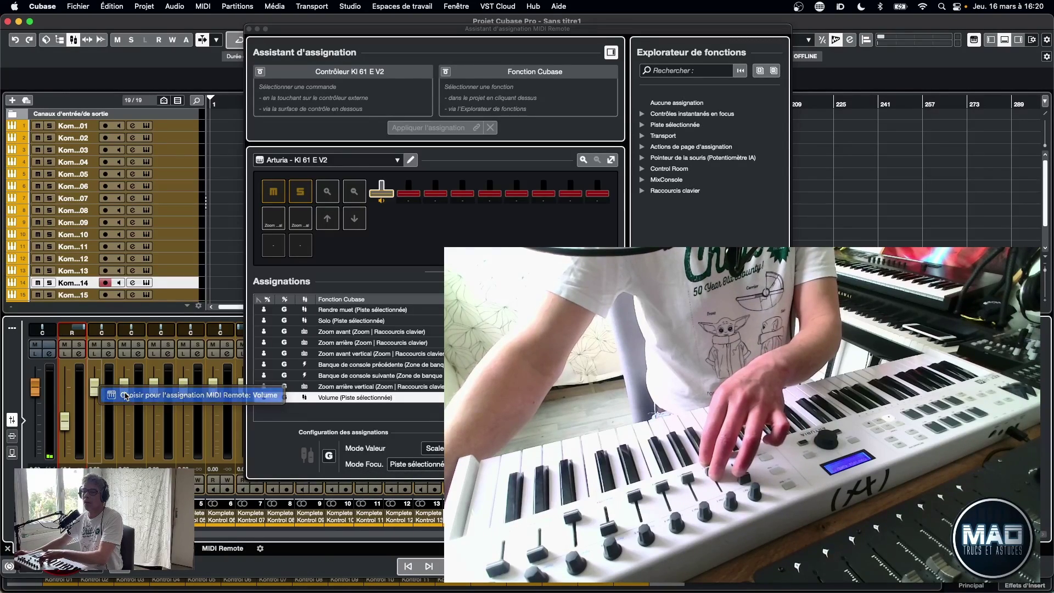
left_click(125, 396)
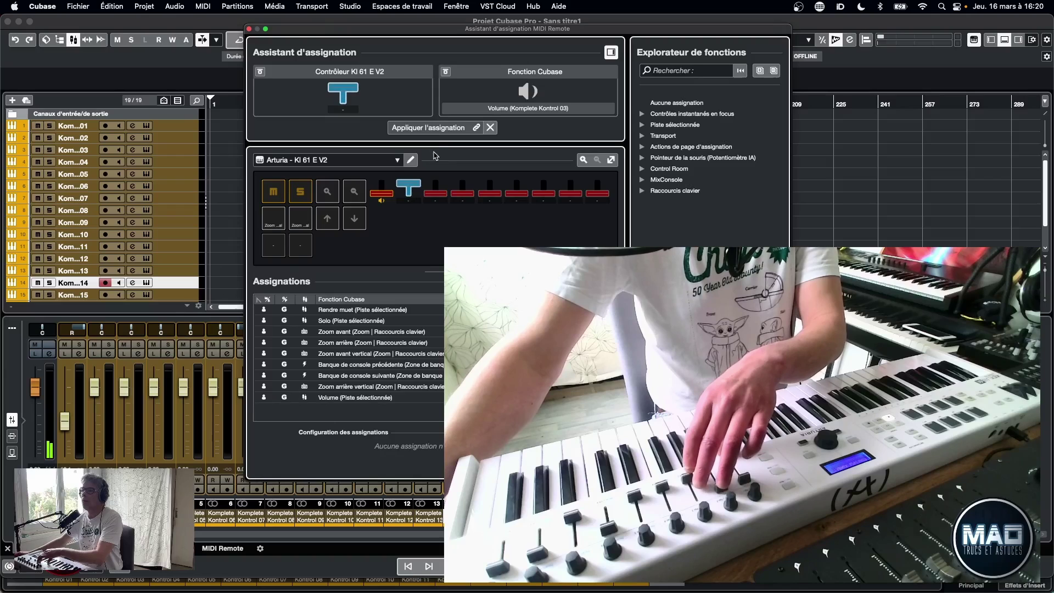
left_click(428, 127)
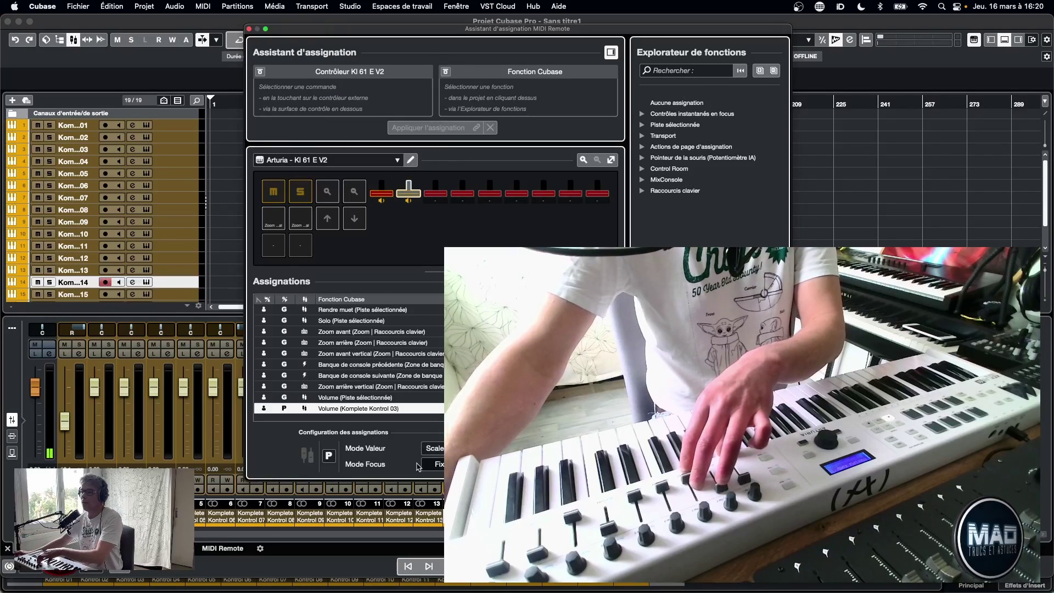
left_click(433, 464)
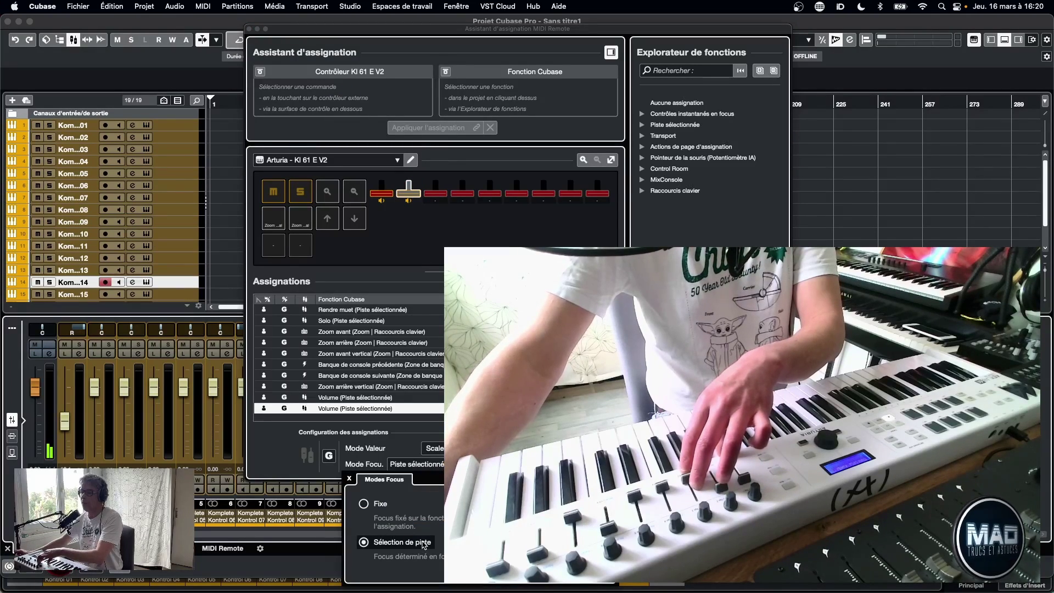
Move the assistant off the mixer and assign channel volumes to further faders, with Komplete Kontrol 03 on the third and Komplete Kontrol 07 on the seventh
left_click_drag(398, 35, 555, 29)
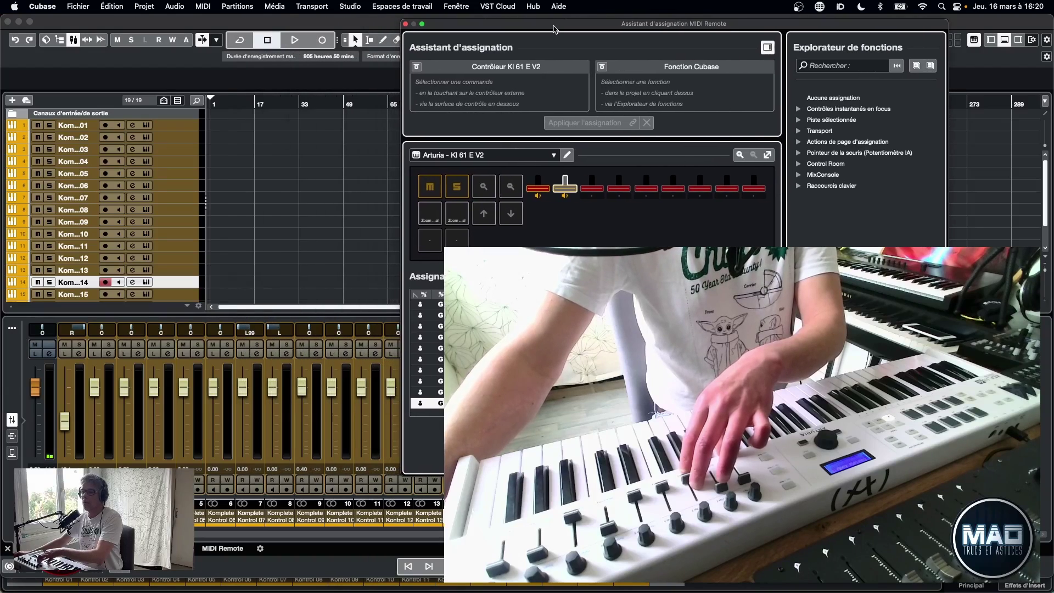
left_click(125, 390)
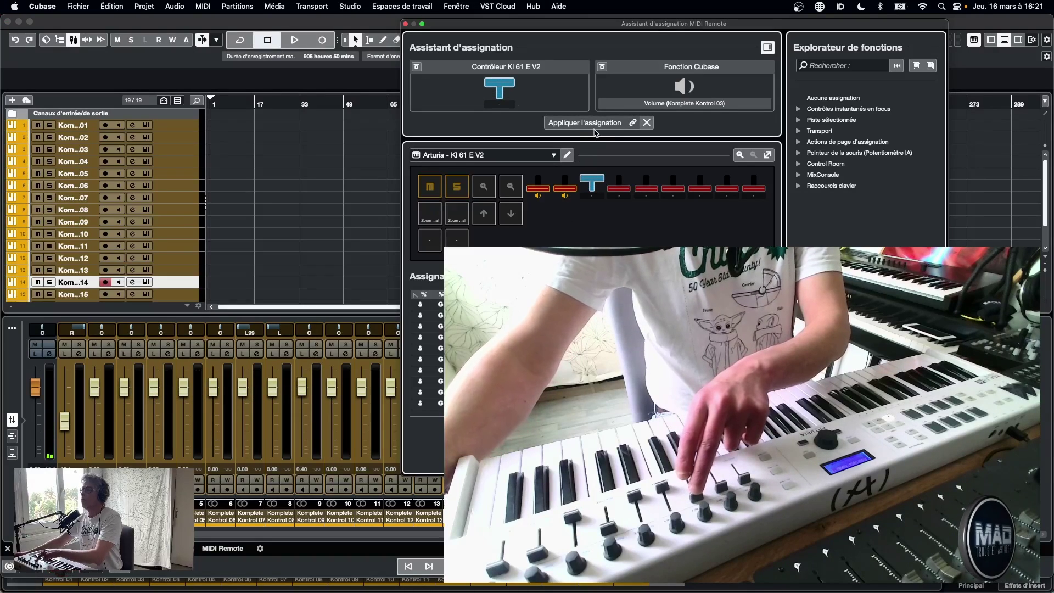
left_click(596, 126)
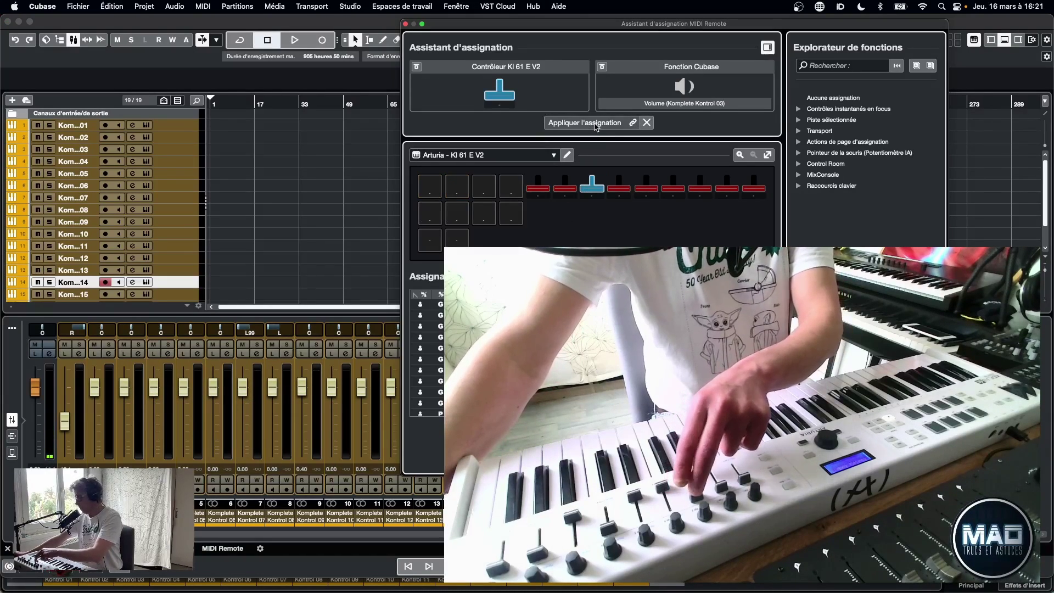
left_click(597, 126)
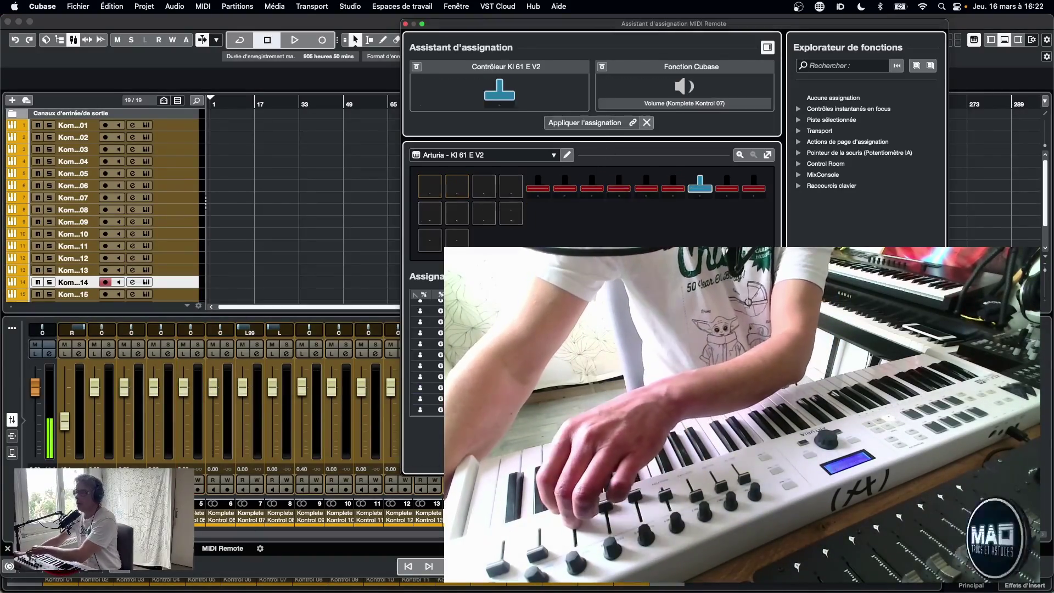
left_click(302, 384)
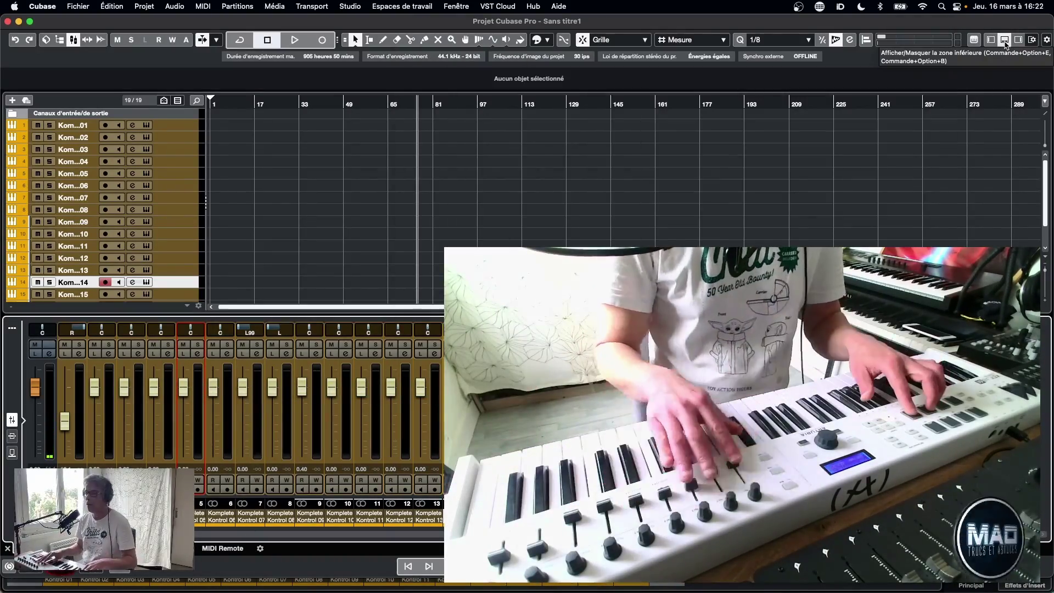
Assign channel volumes from the MixConsole's Zone de banque de console to the faders, with Voie 5 on the sixth, and close the mapping assistant
left_click(799, 174)
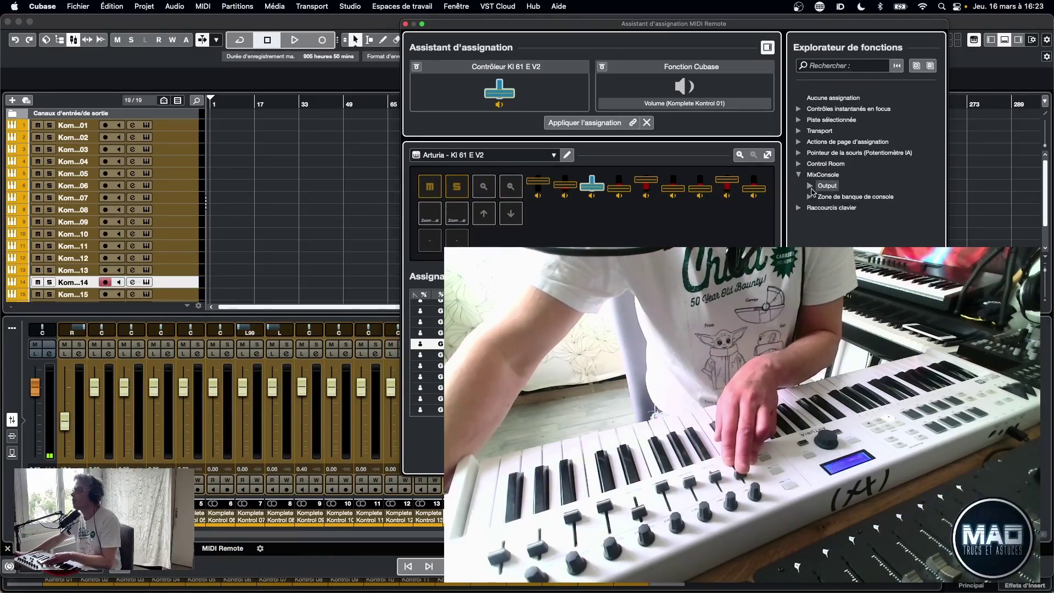
left_click(810, 197)
left_click(821, 230)
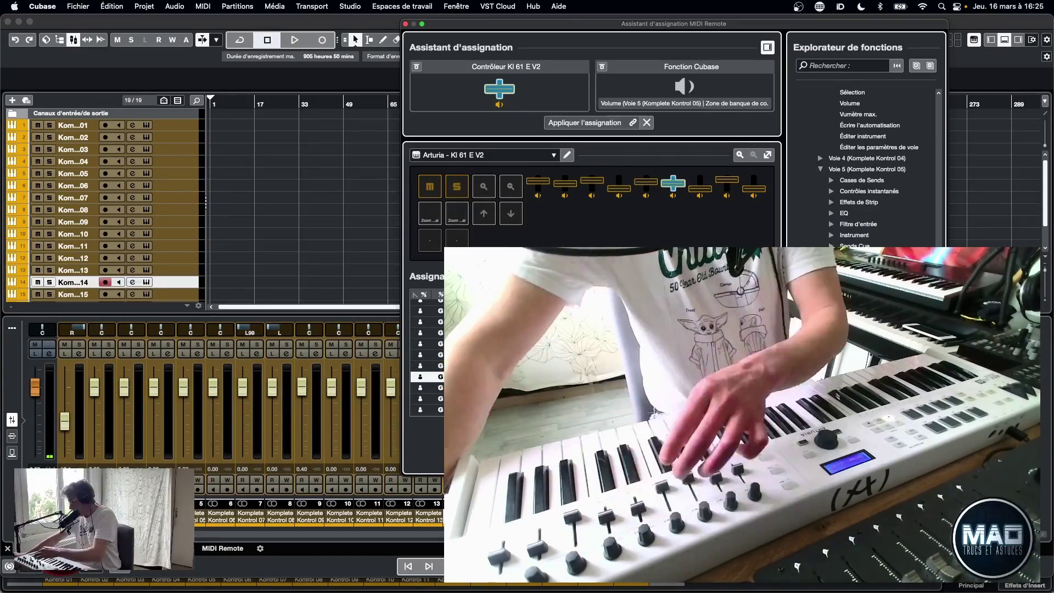
left_click(405, 24)
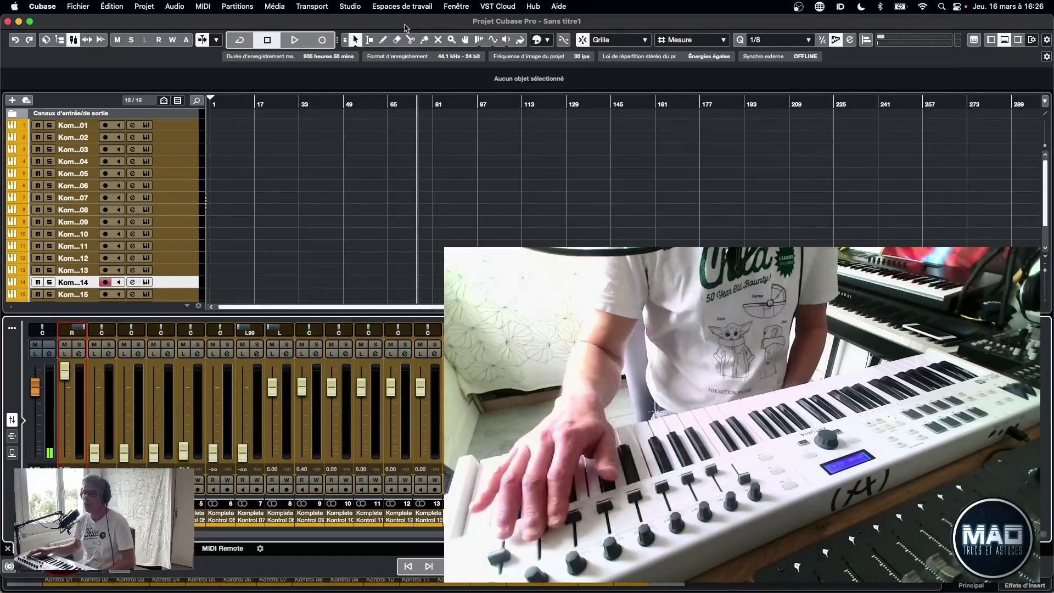